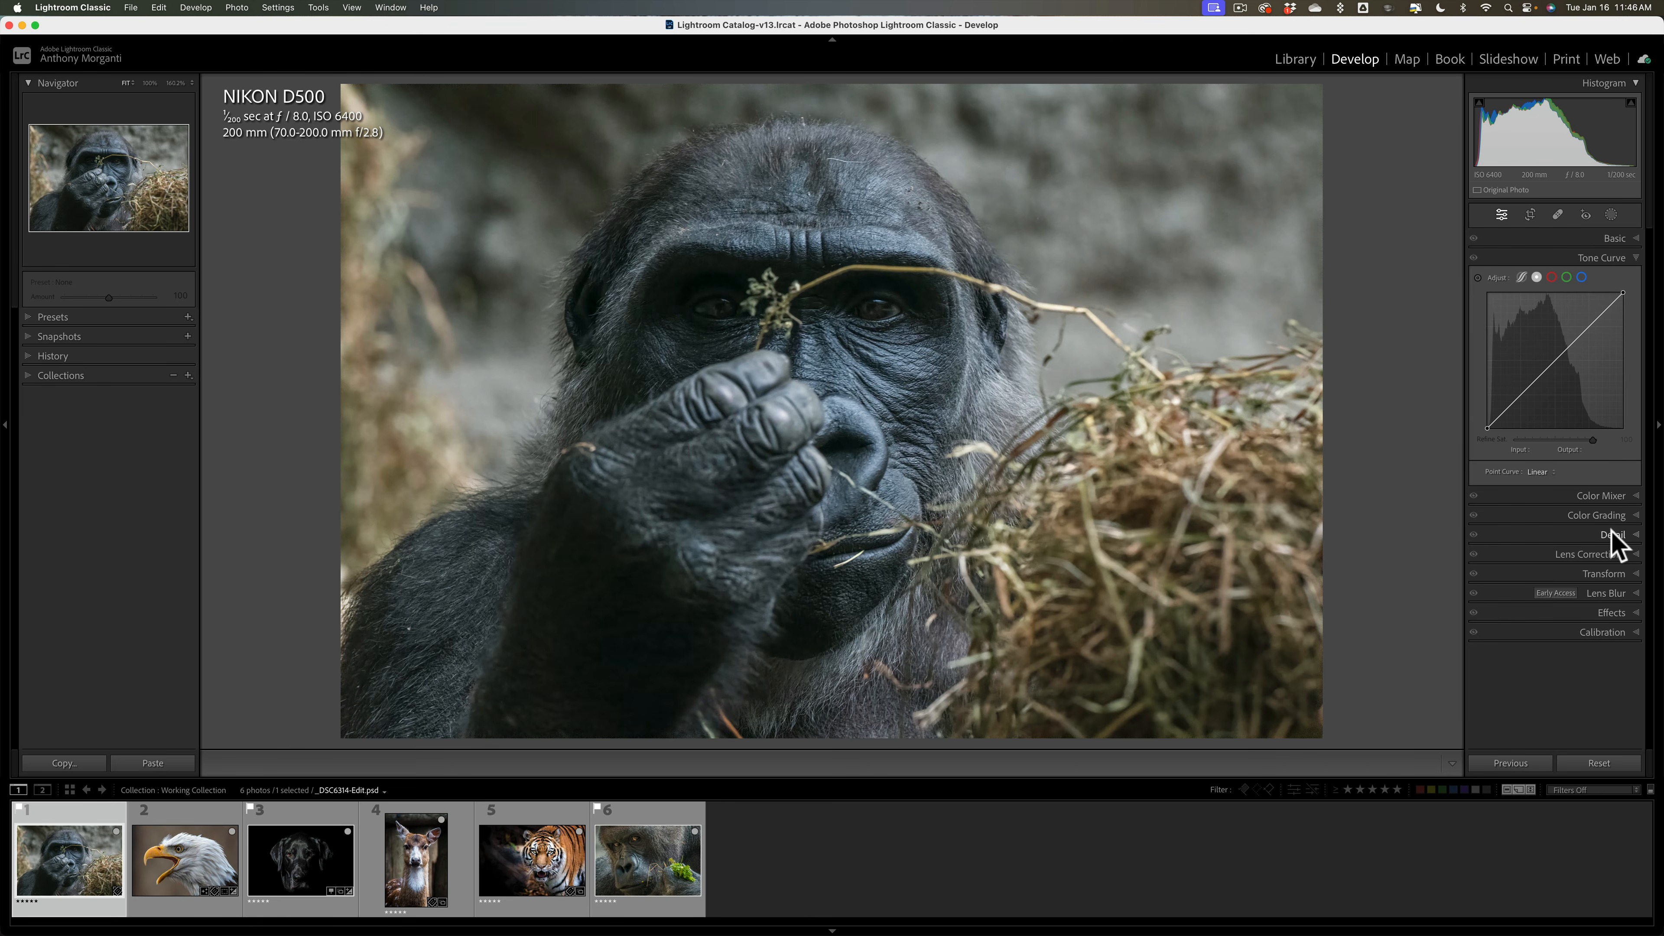
Step: Expand the Detail panel to show the gorilla photo's Sharpening and Noise Reduction settings
left_click(1612, 533)
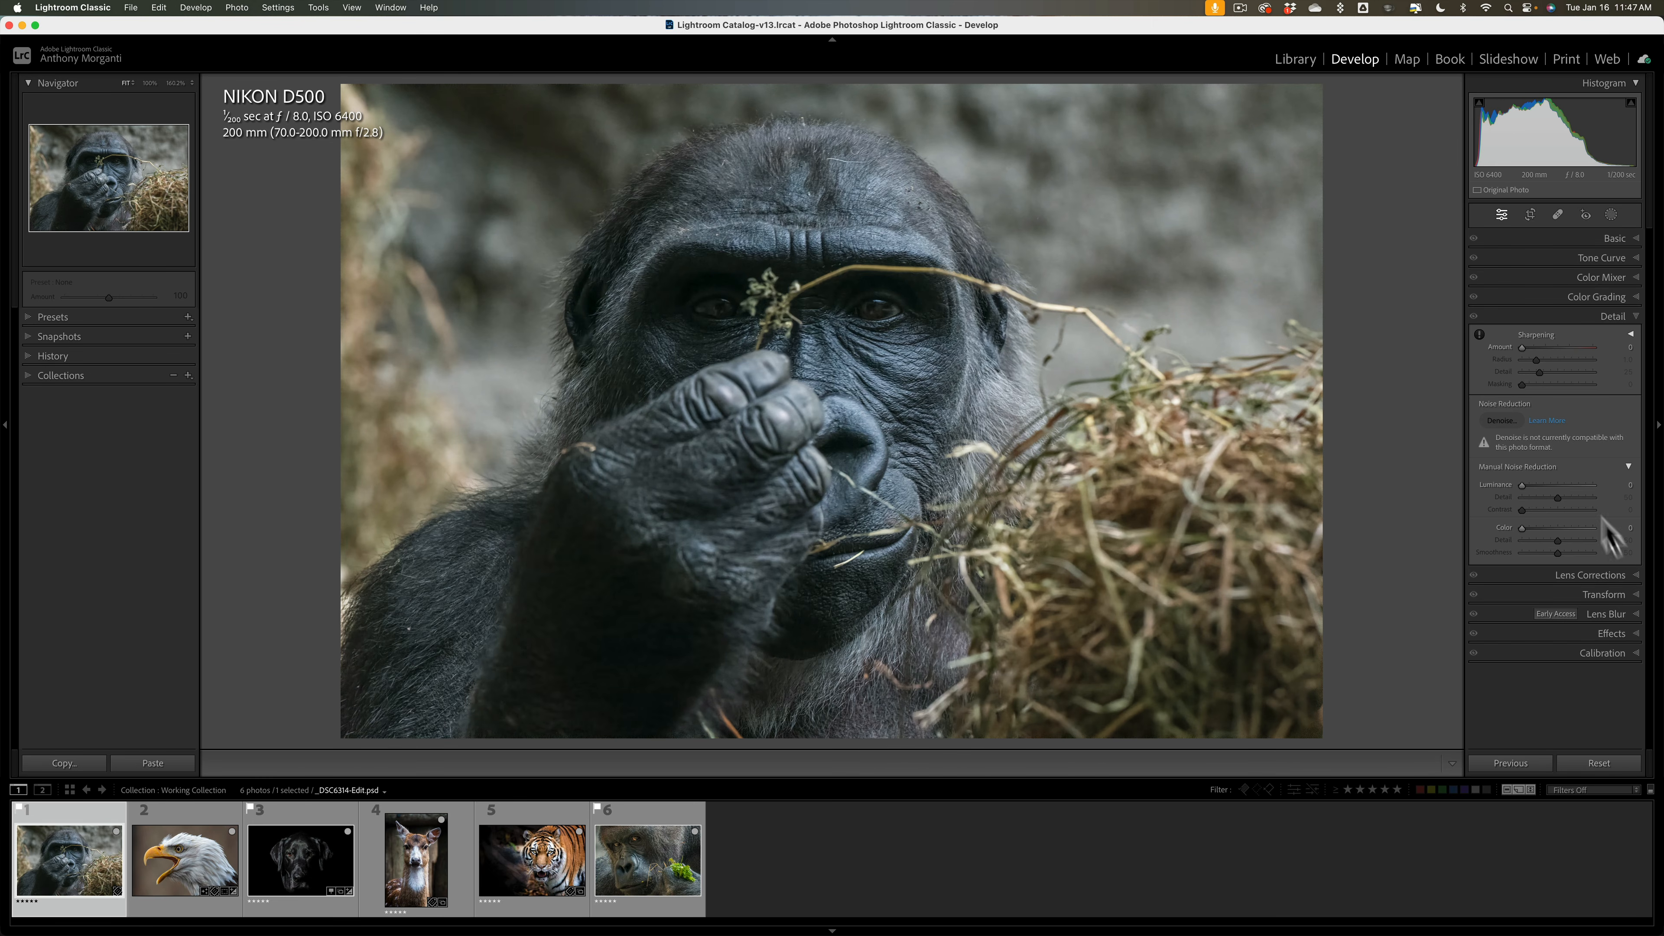
right_click(1533, 257)
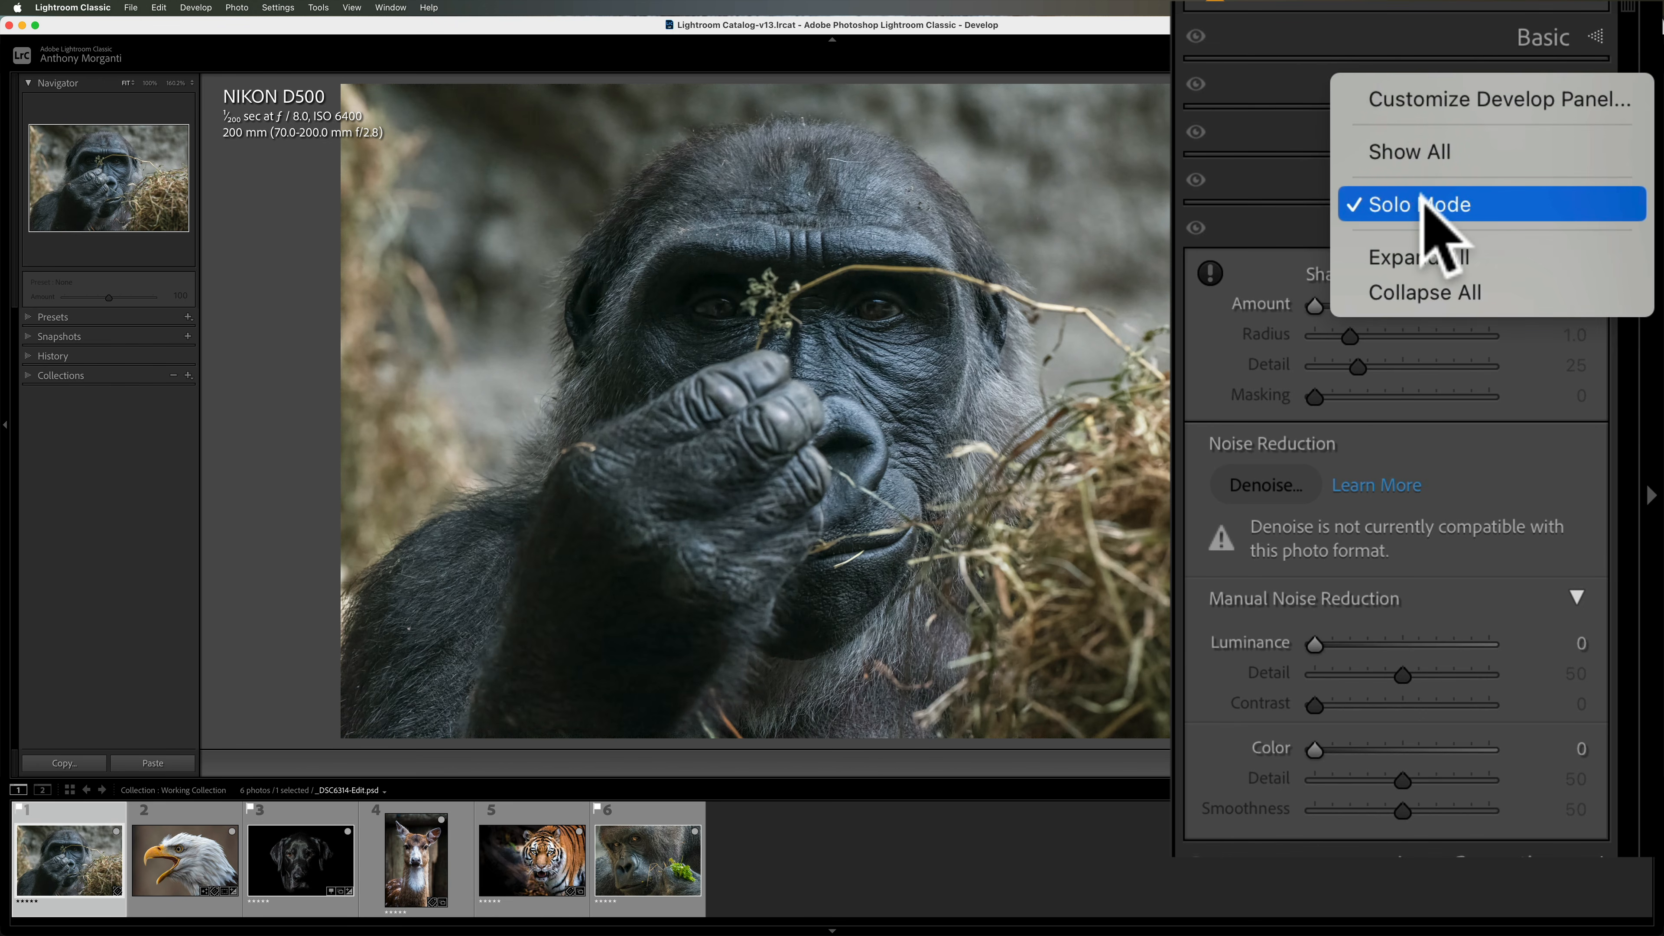
left_click(1505, 254)
left_click(1507, 266)
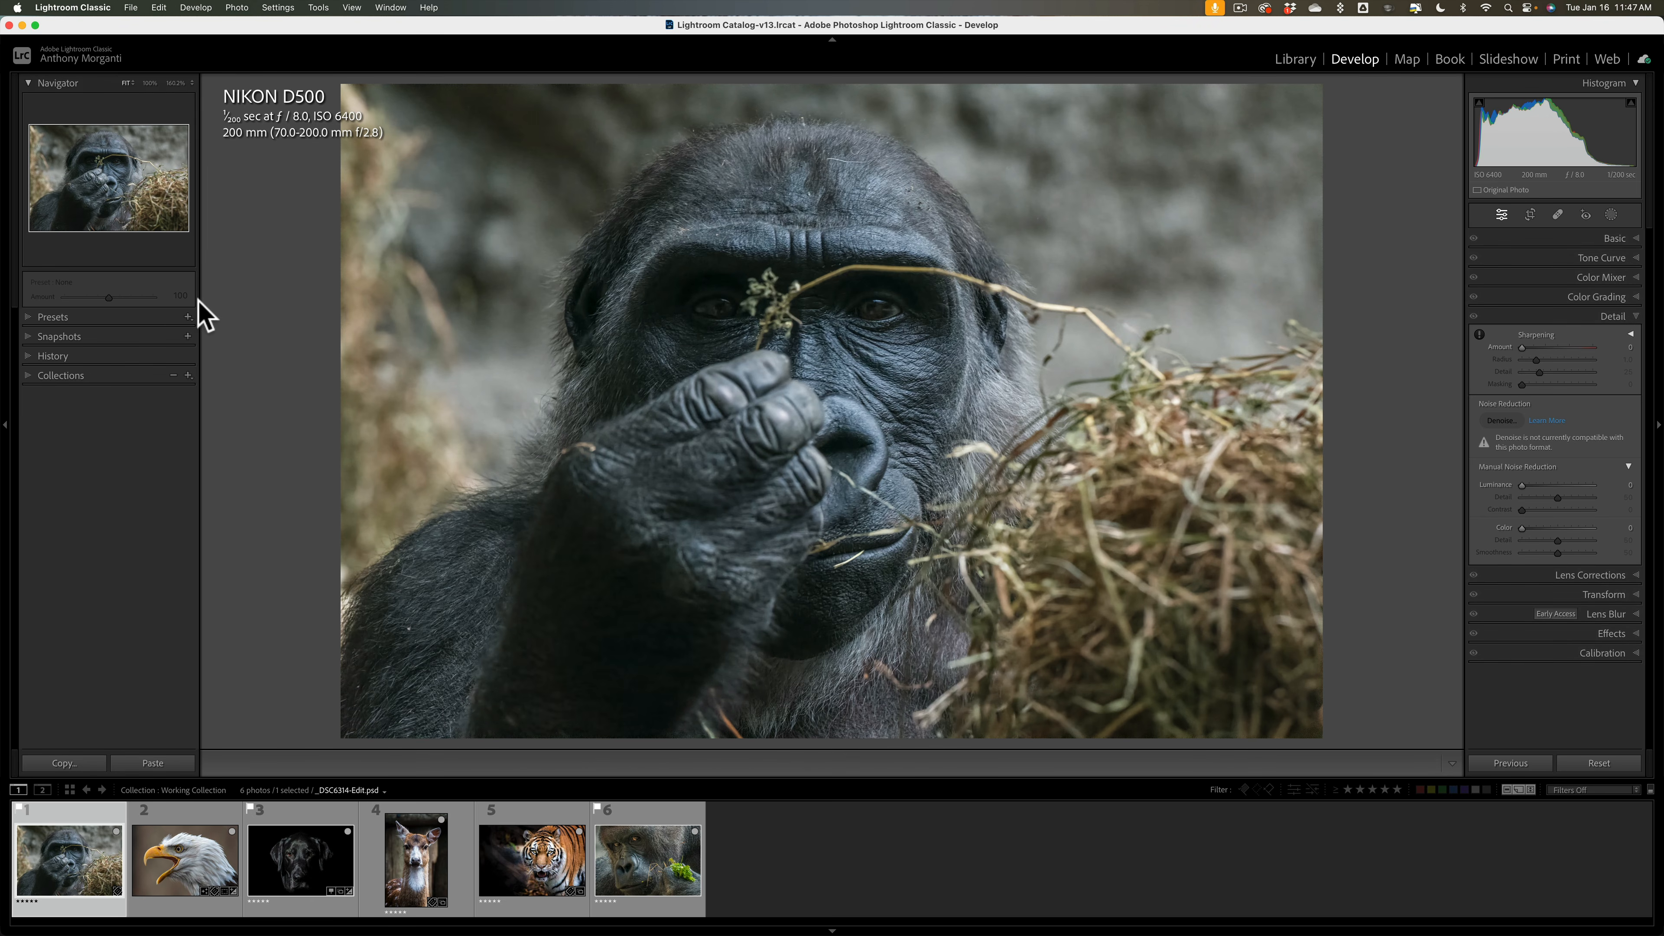
right_click(159, 301)
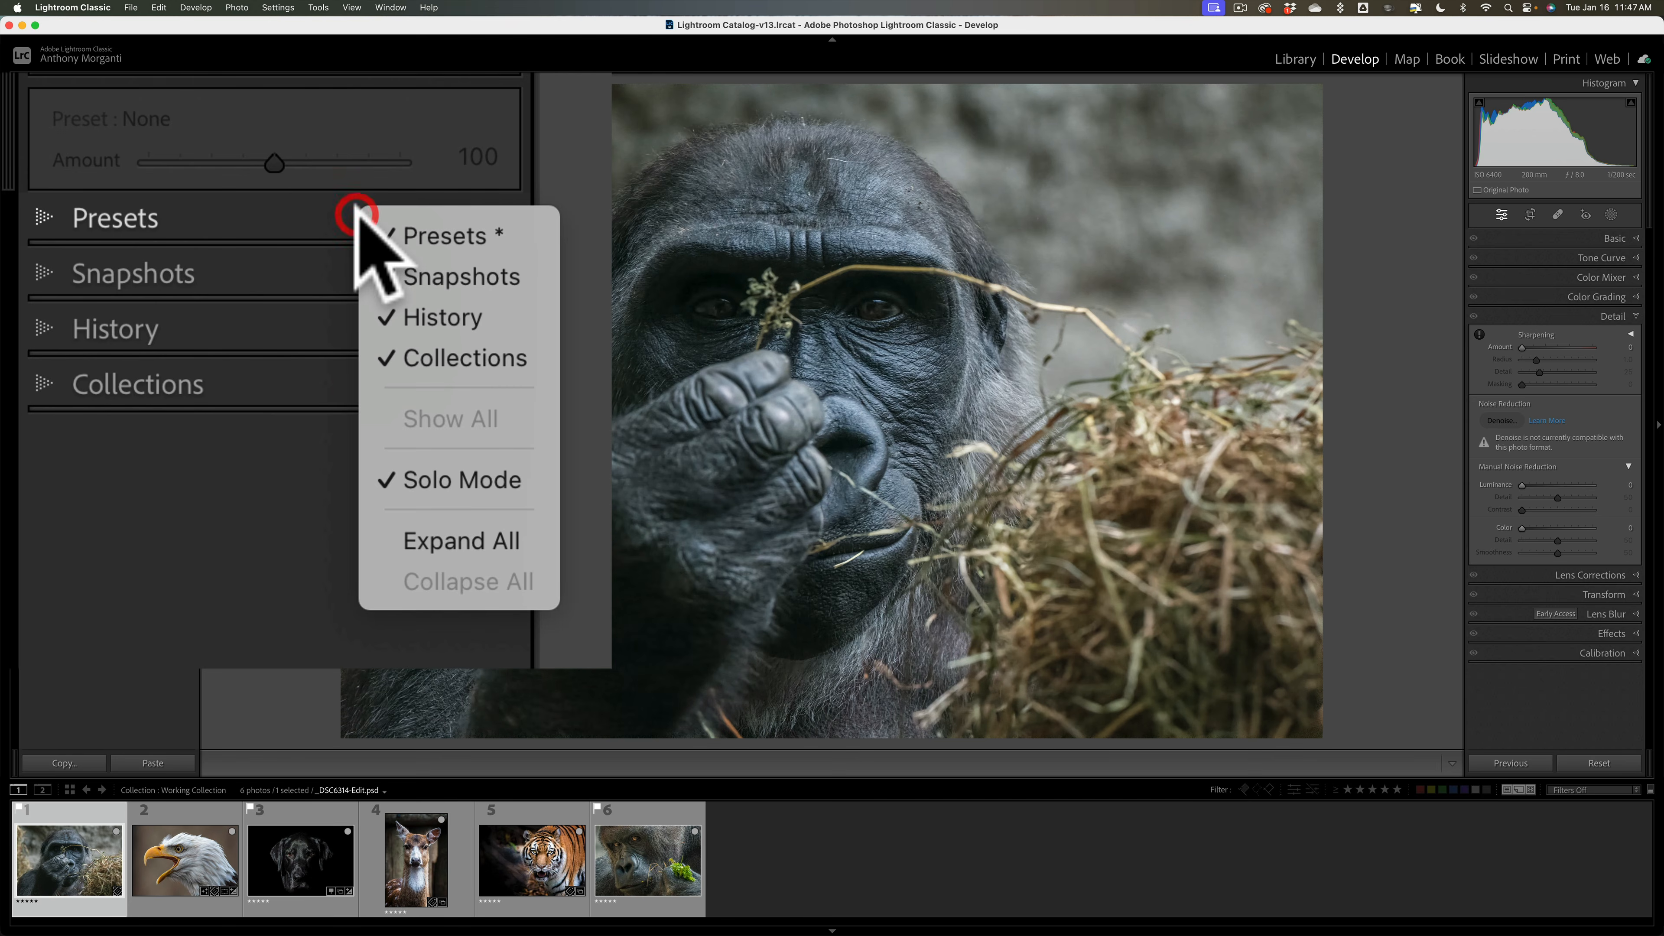
left_click(257, 243)
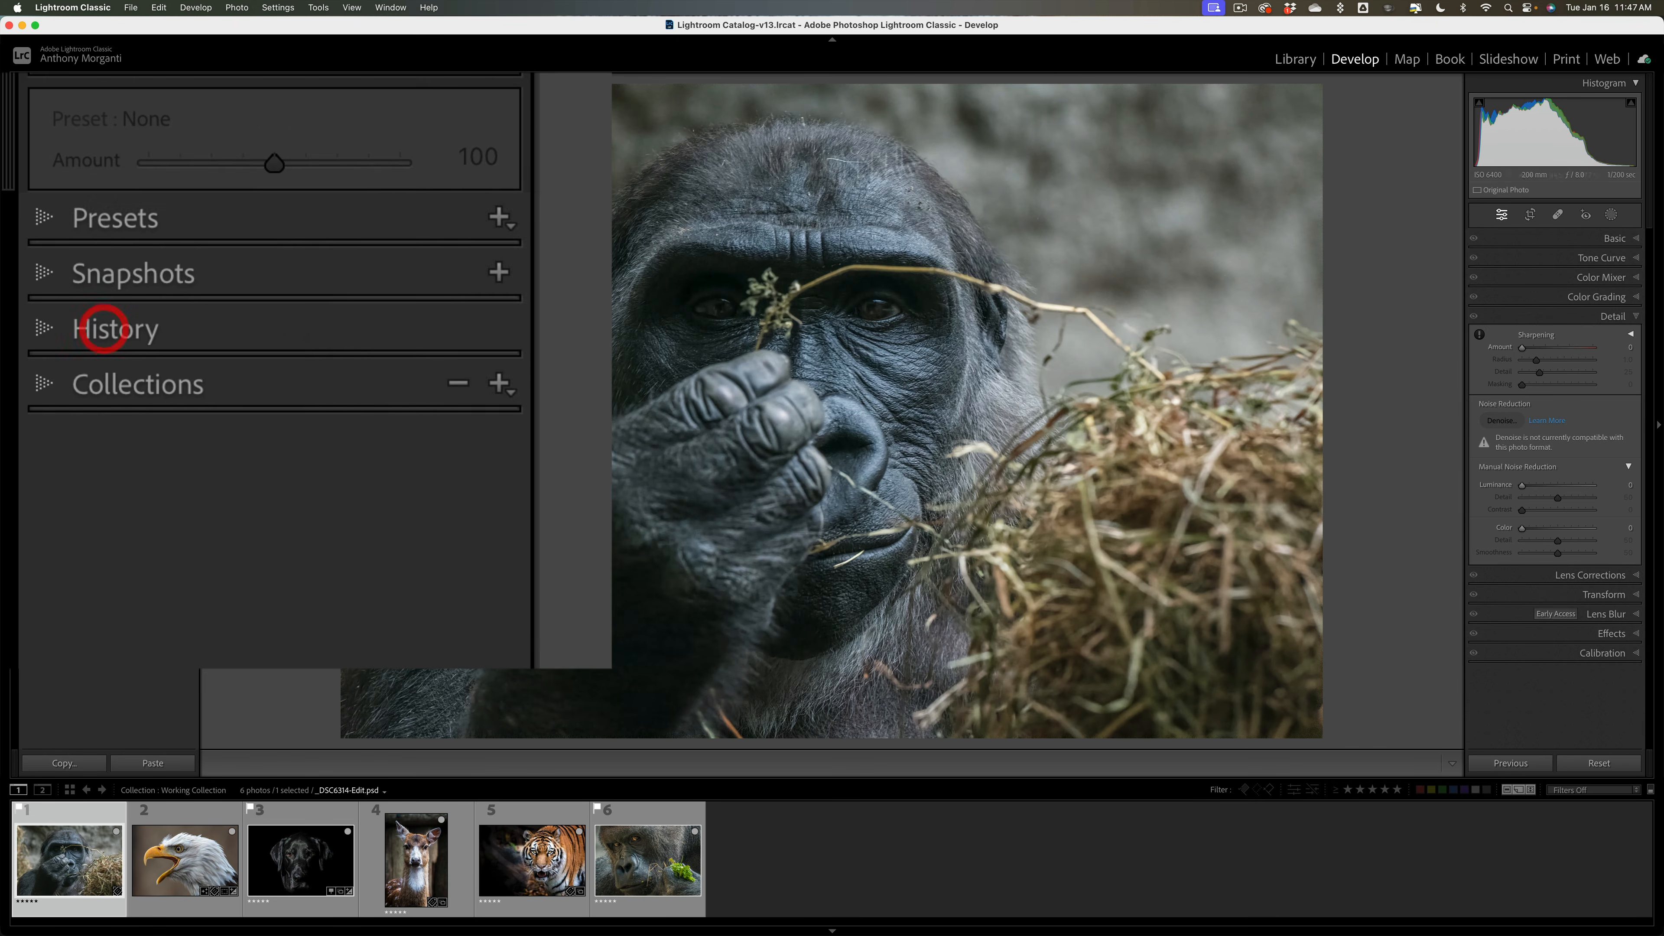
left_click(1294, 59)
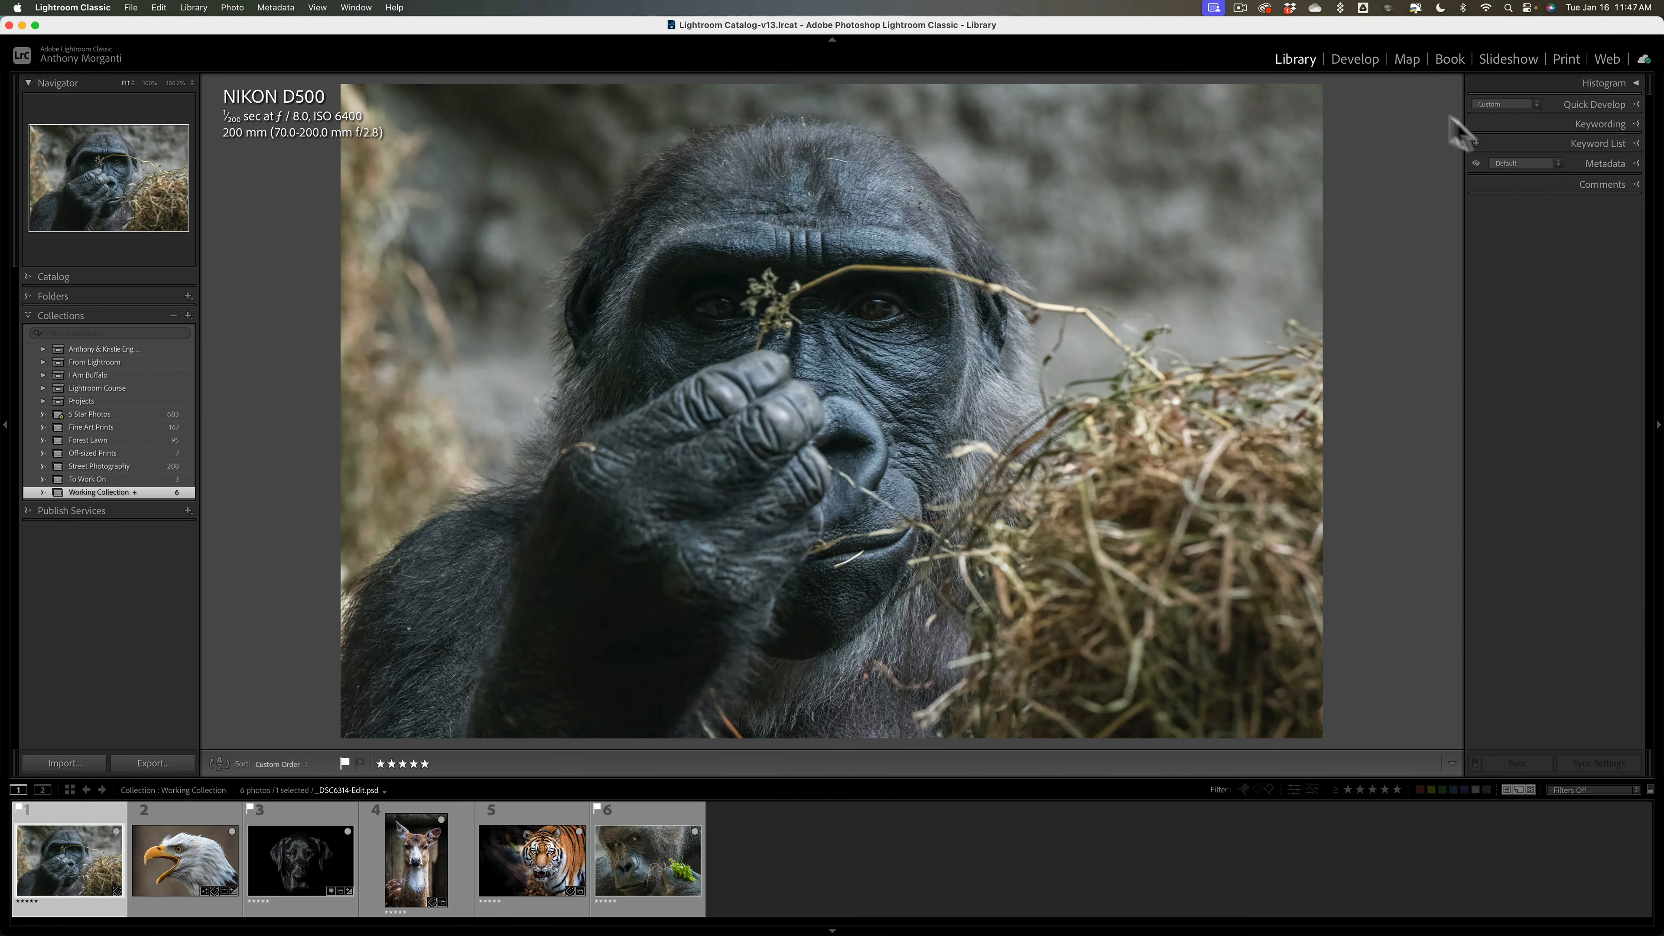
right_click(1506, 138)
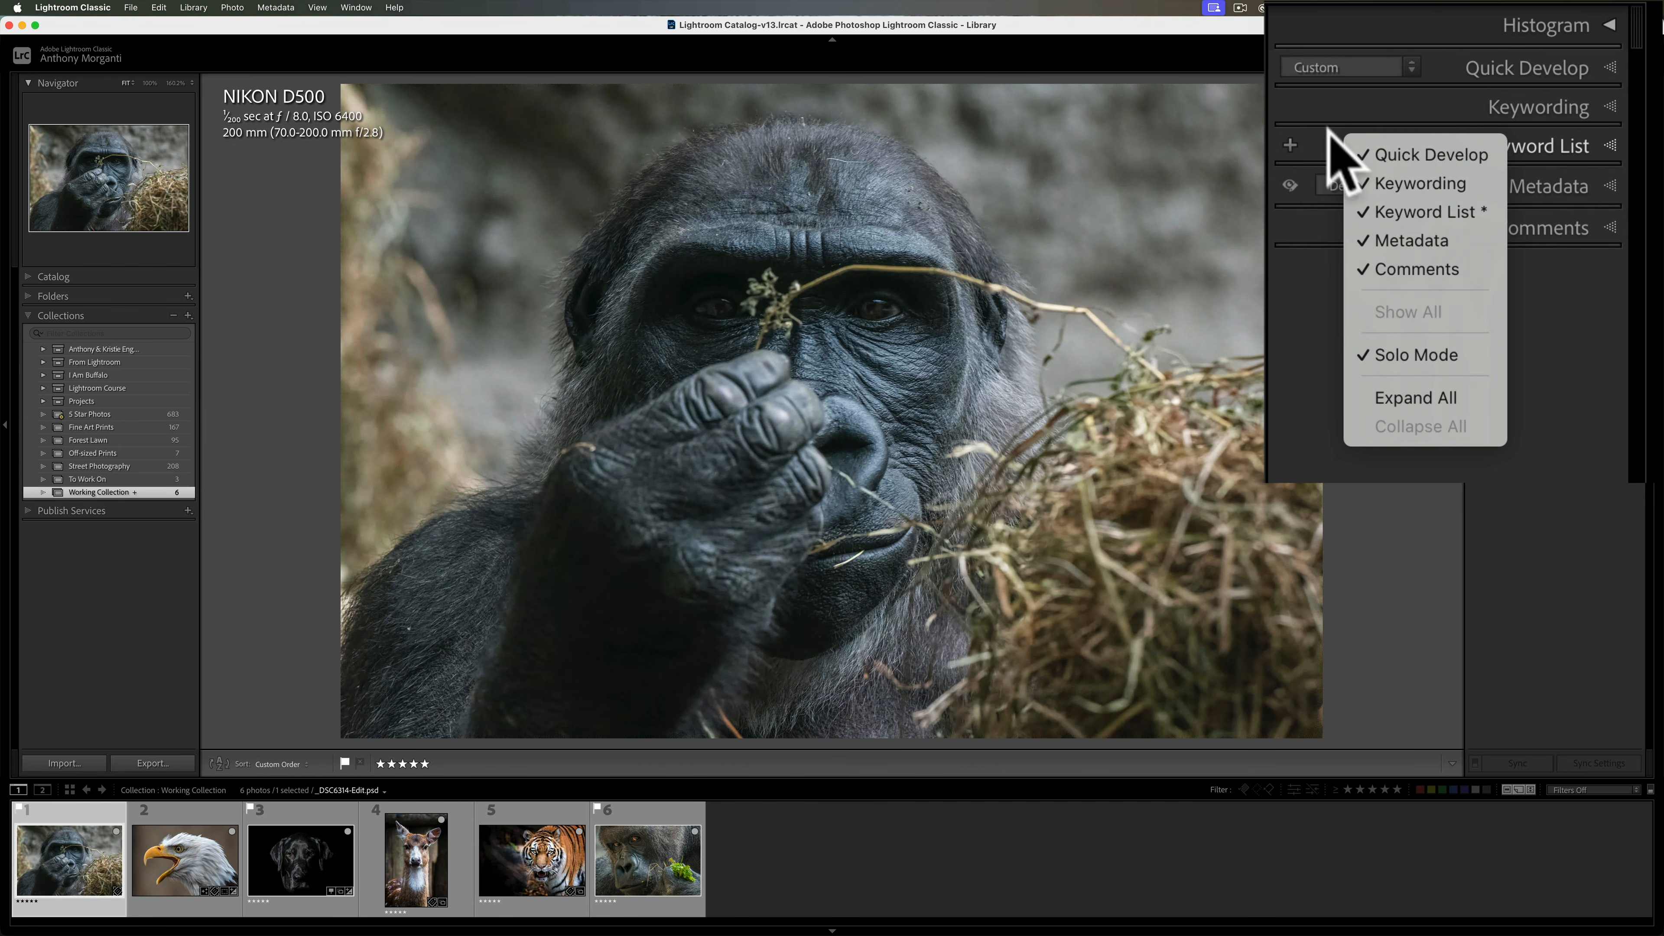
left_click(1340, 147)
right_click(101, 293)
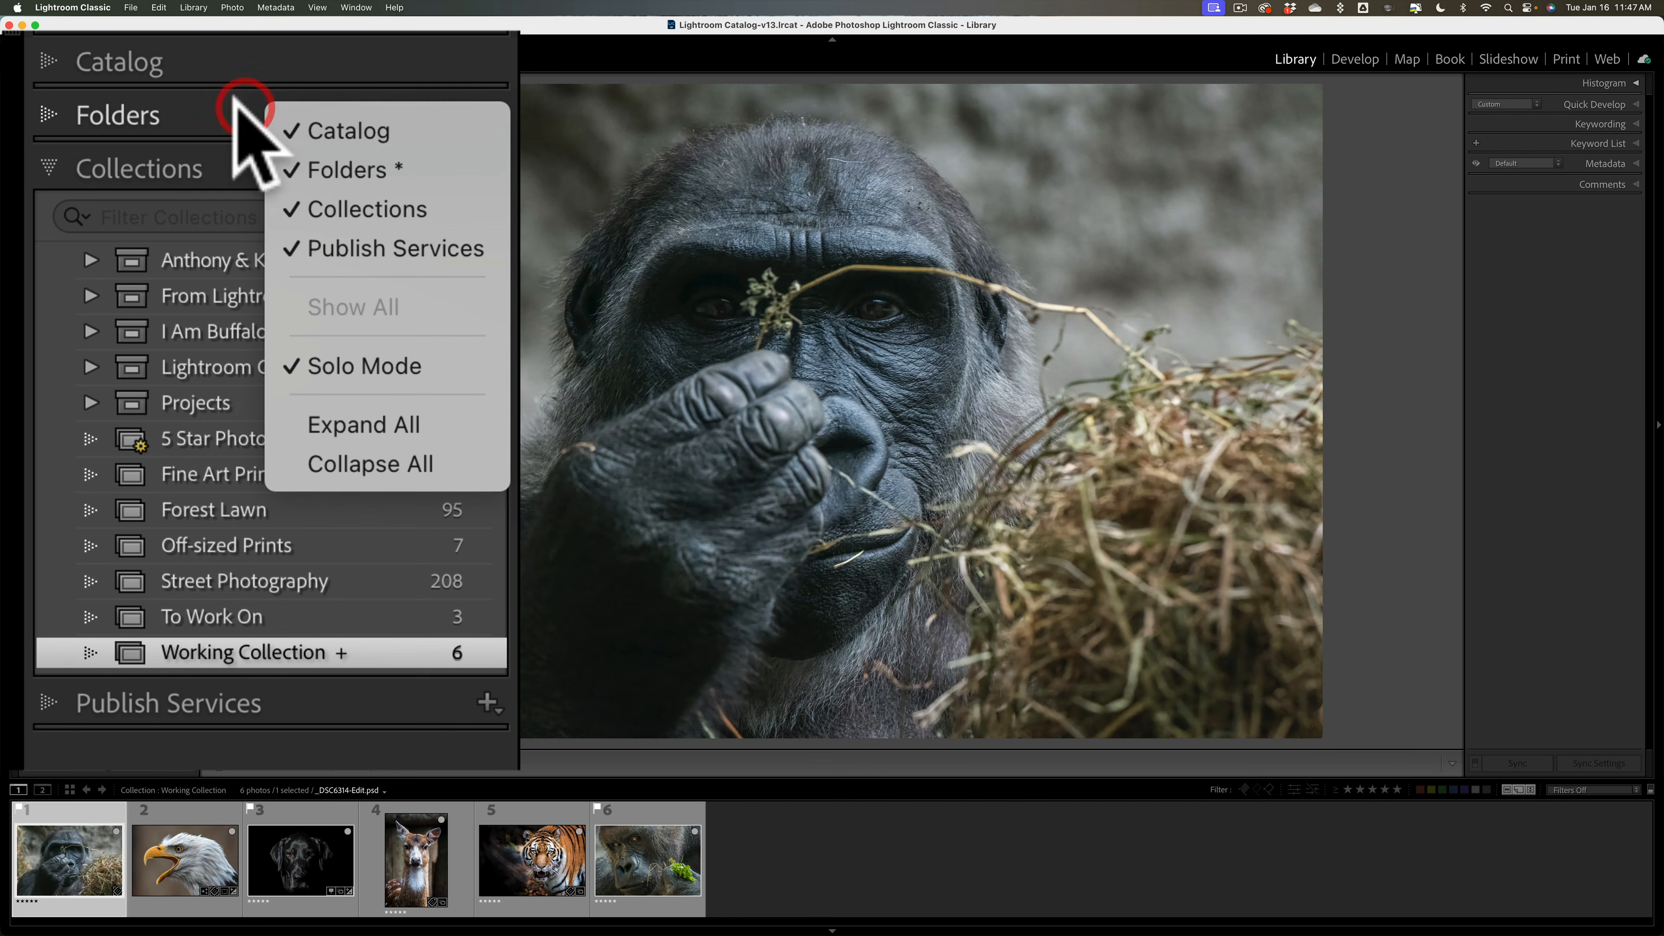
left_click(97, 291)
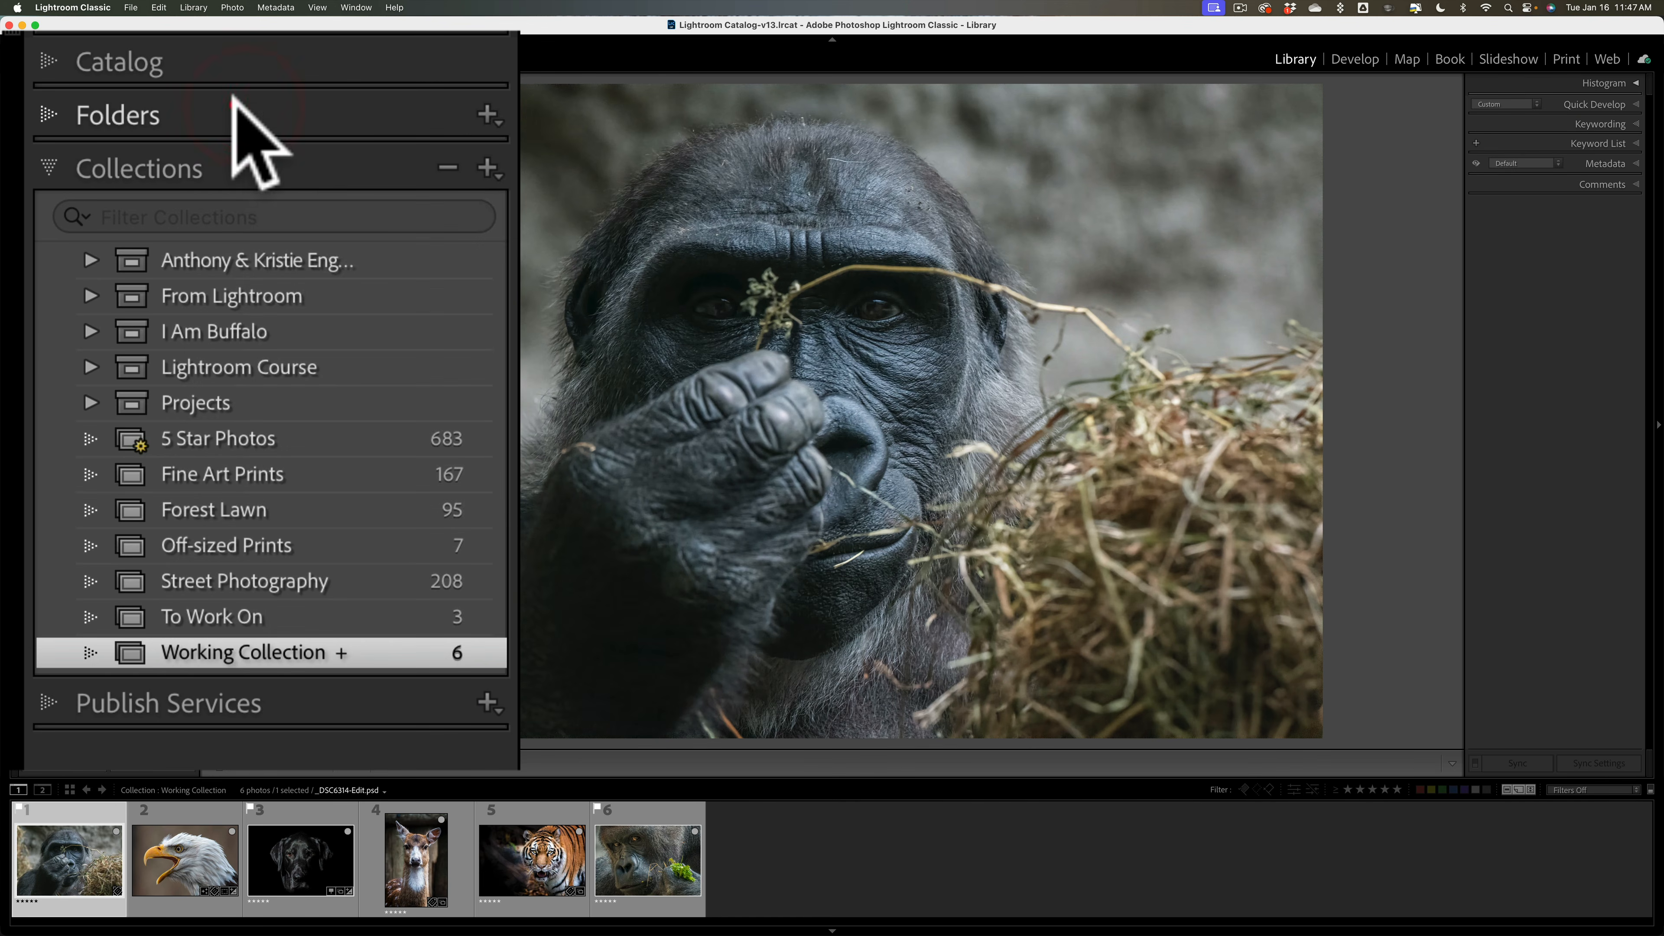
left_click(1564, 59)
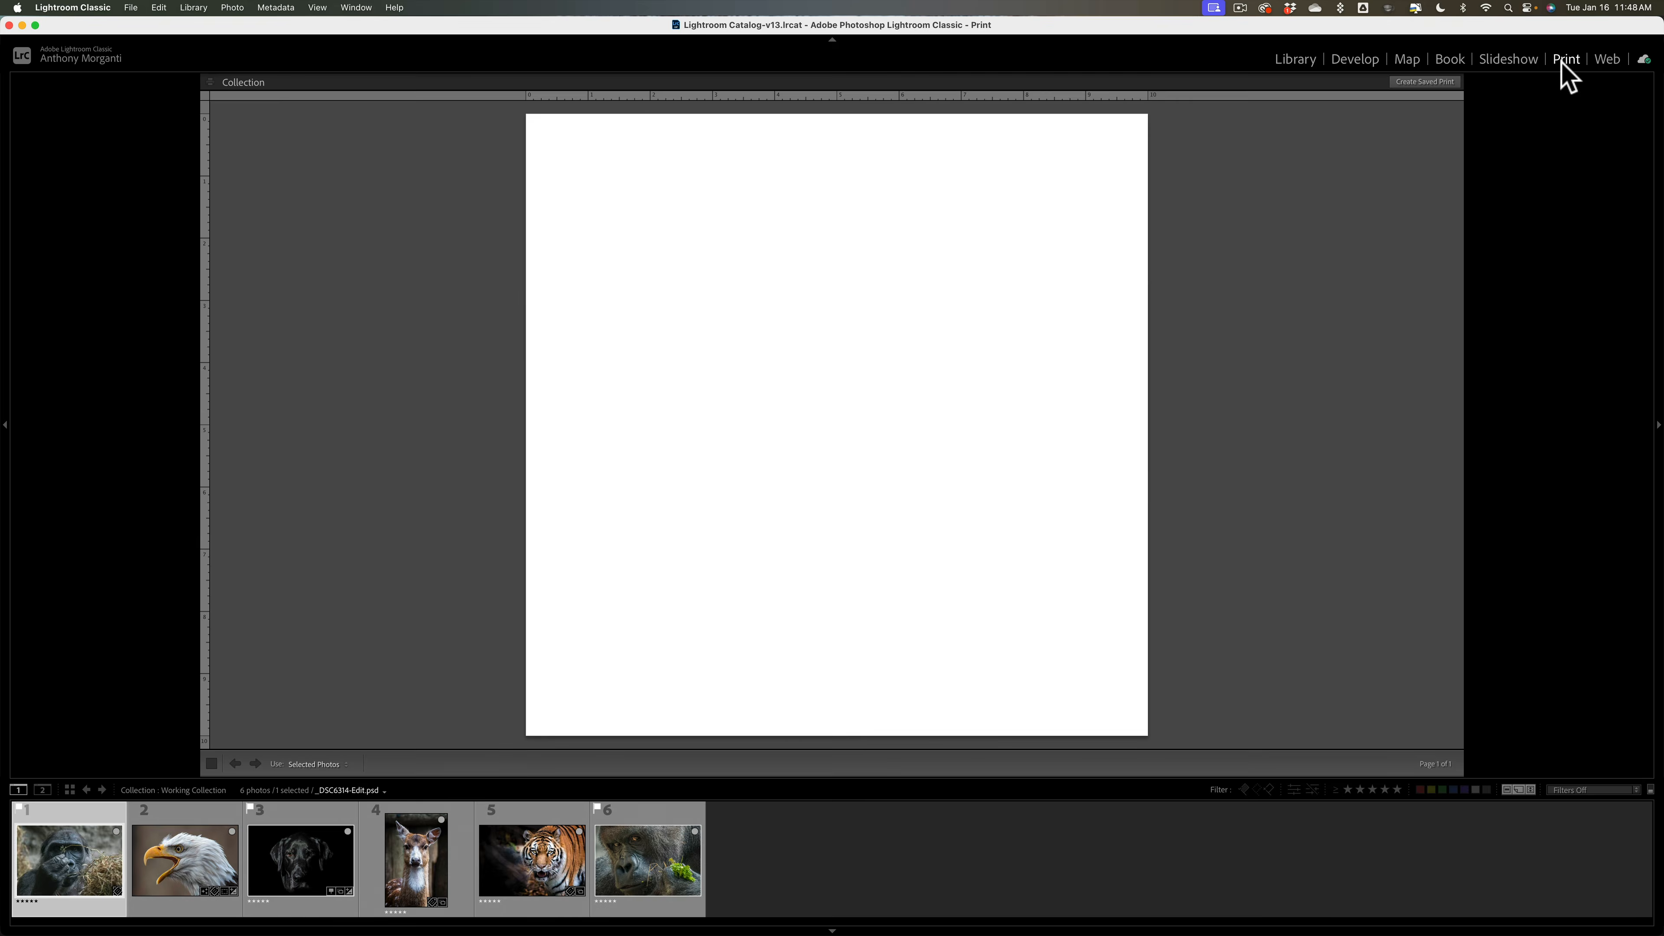
scroll(1573, 275, "down", 6)
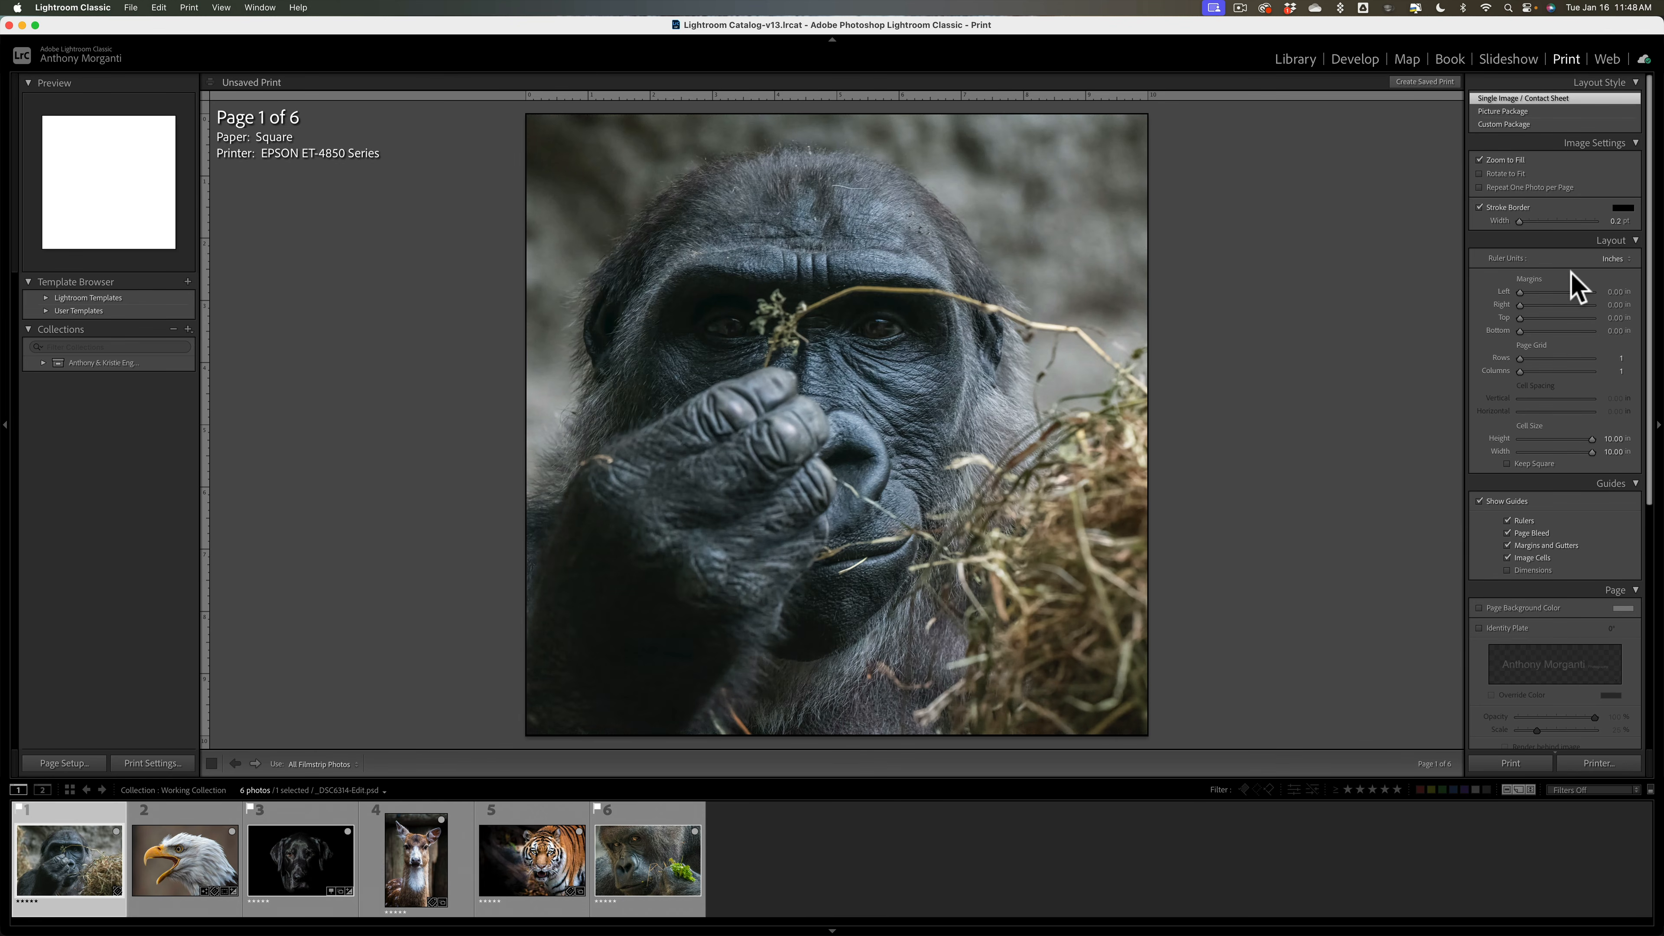
scroll(1576, 286, "up", 2)
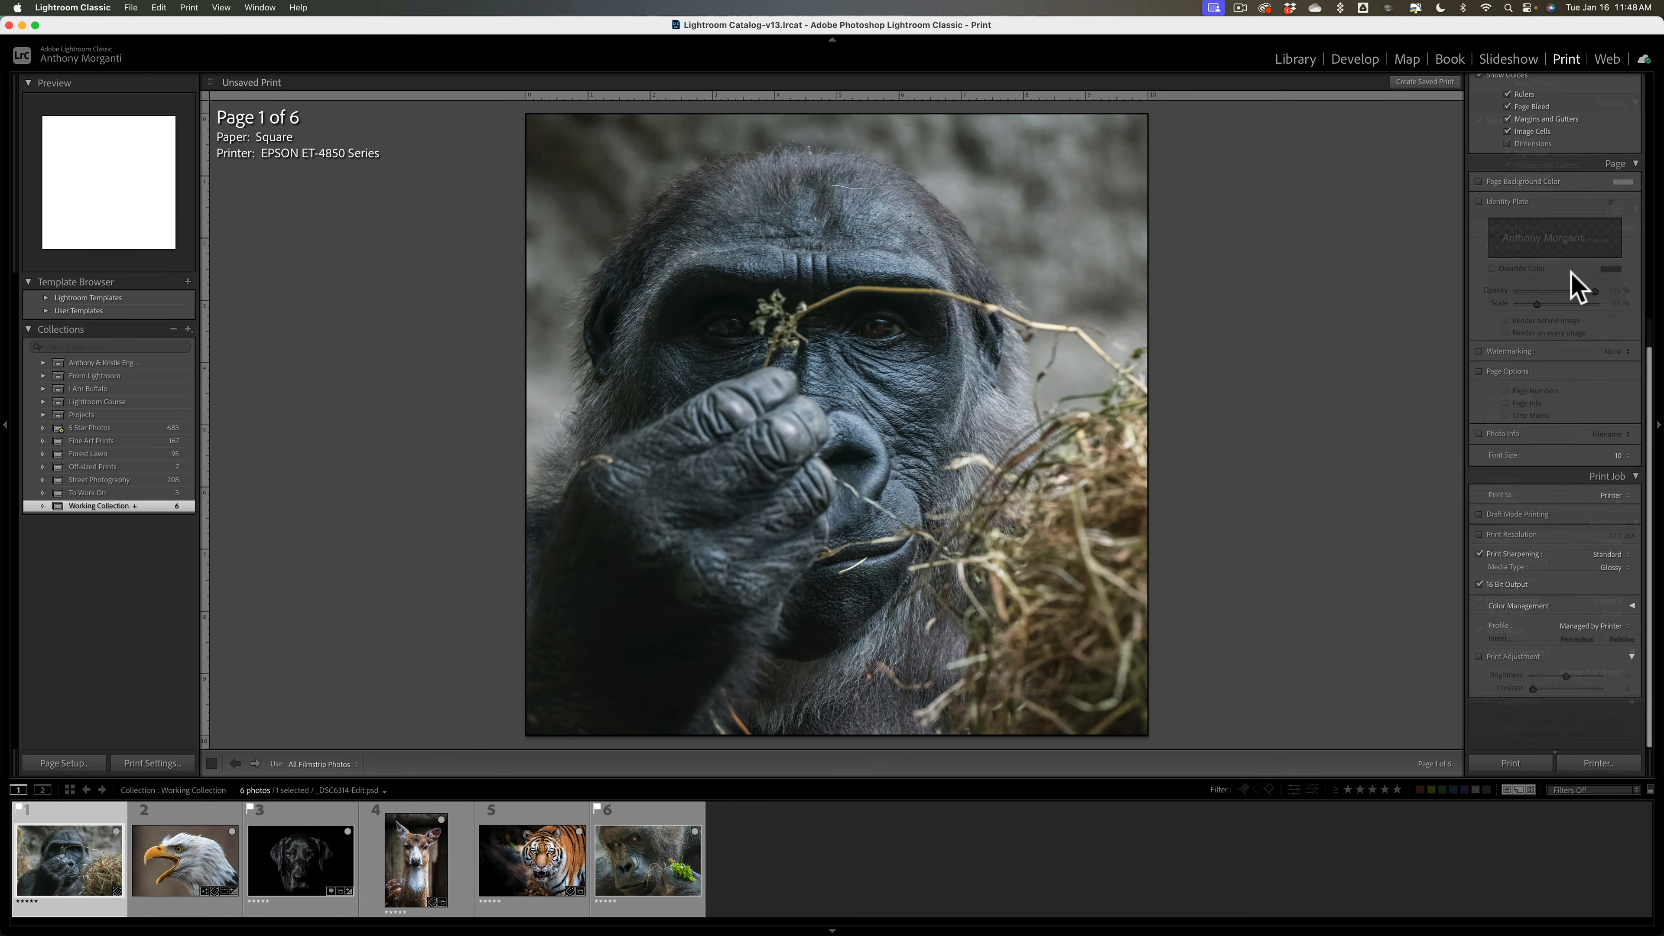
scroll(1576, 287, "up", 4)
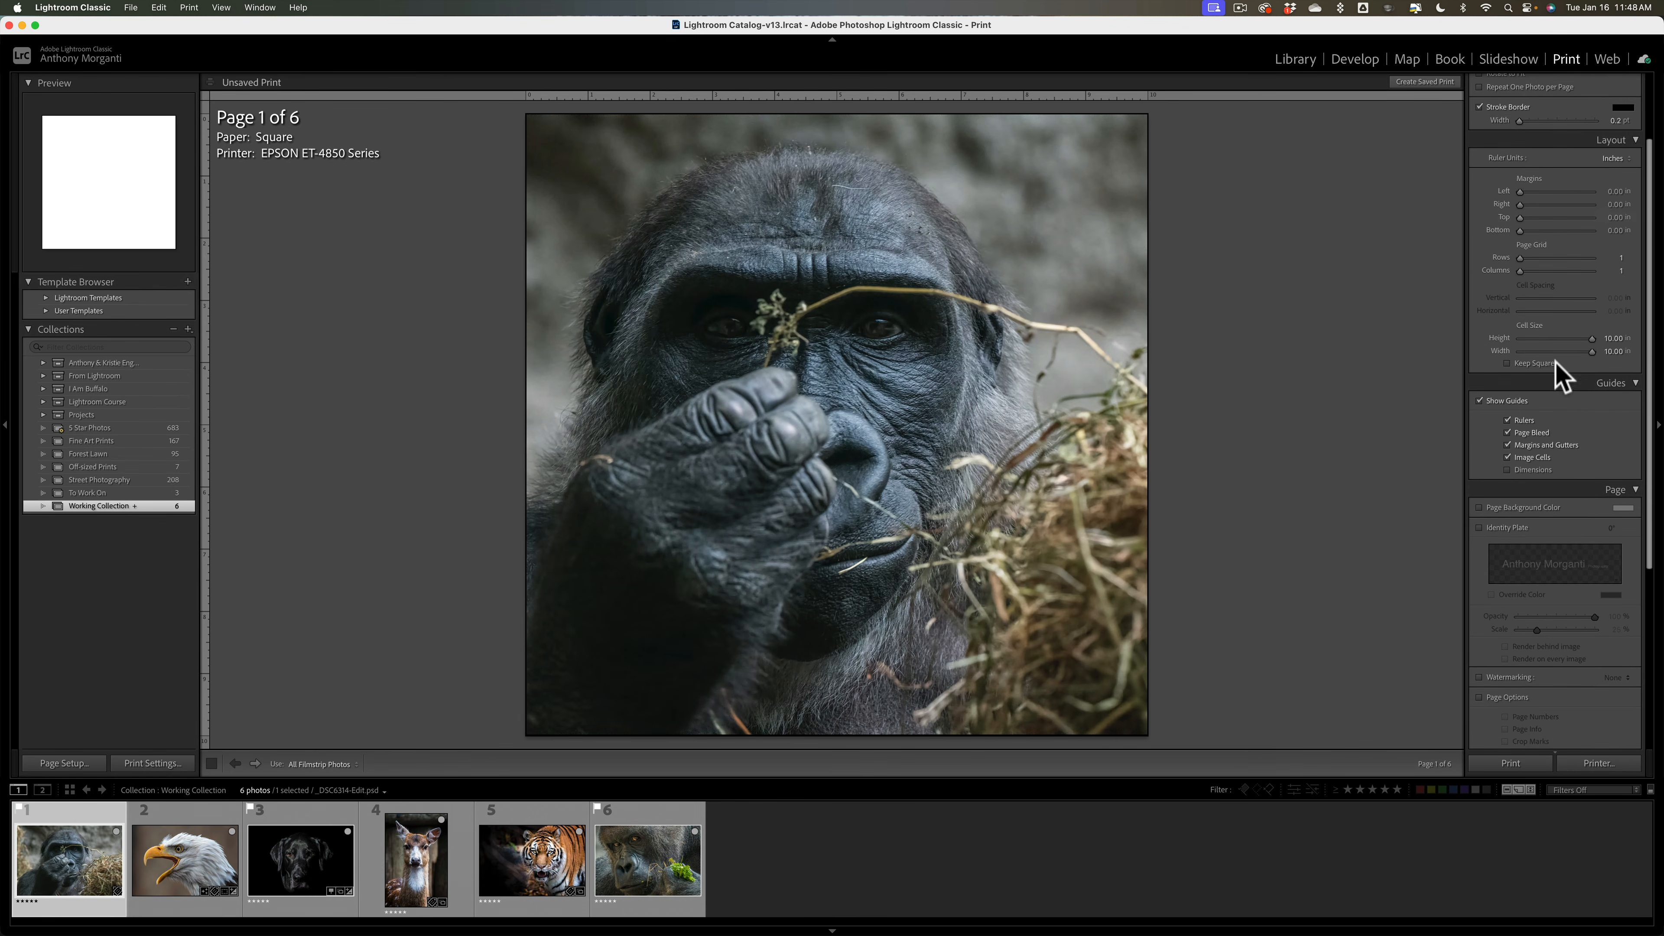
scroll(1566, 302, "up", 7)
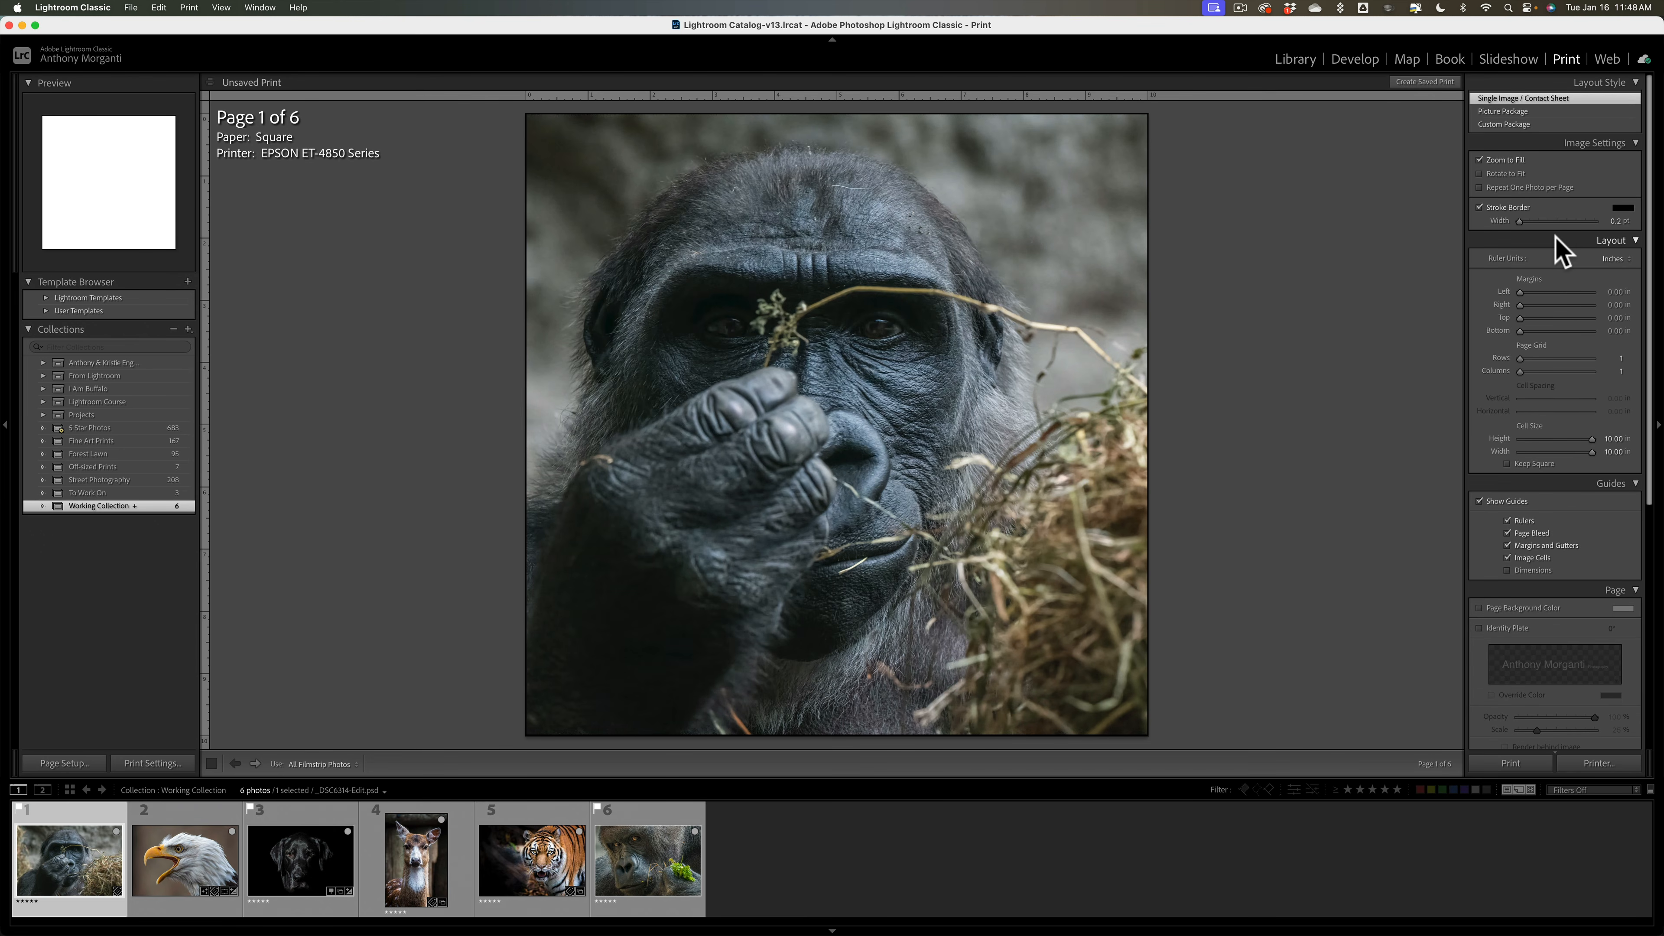
right_click(140, 330)
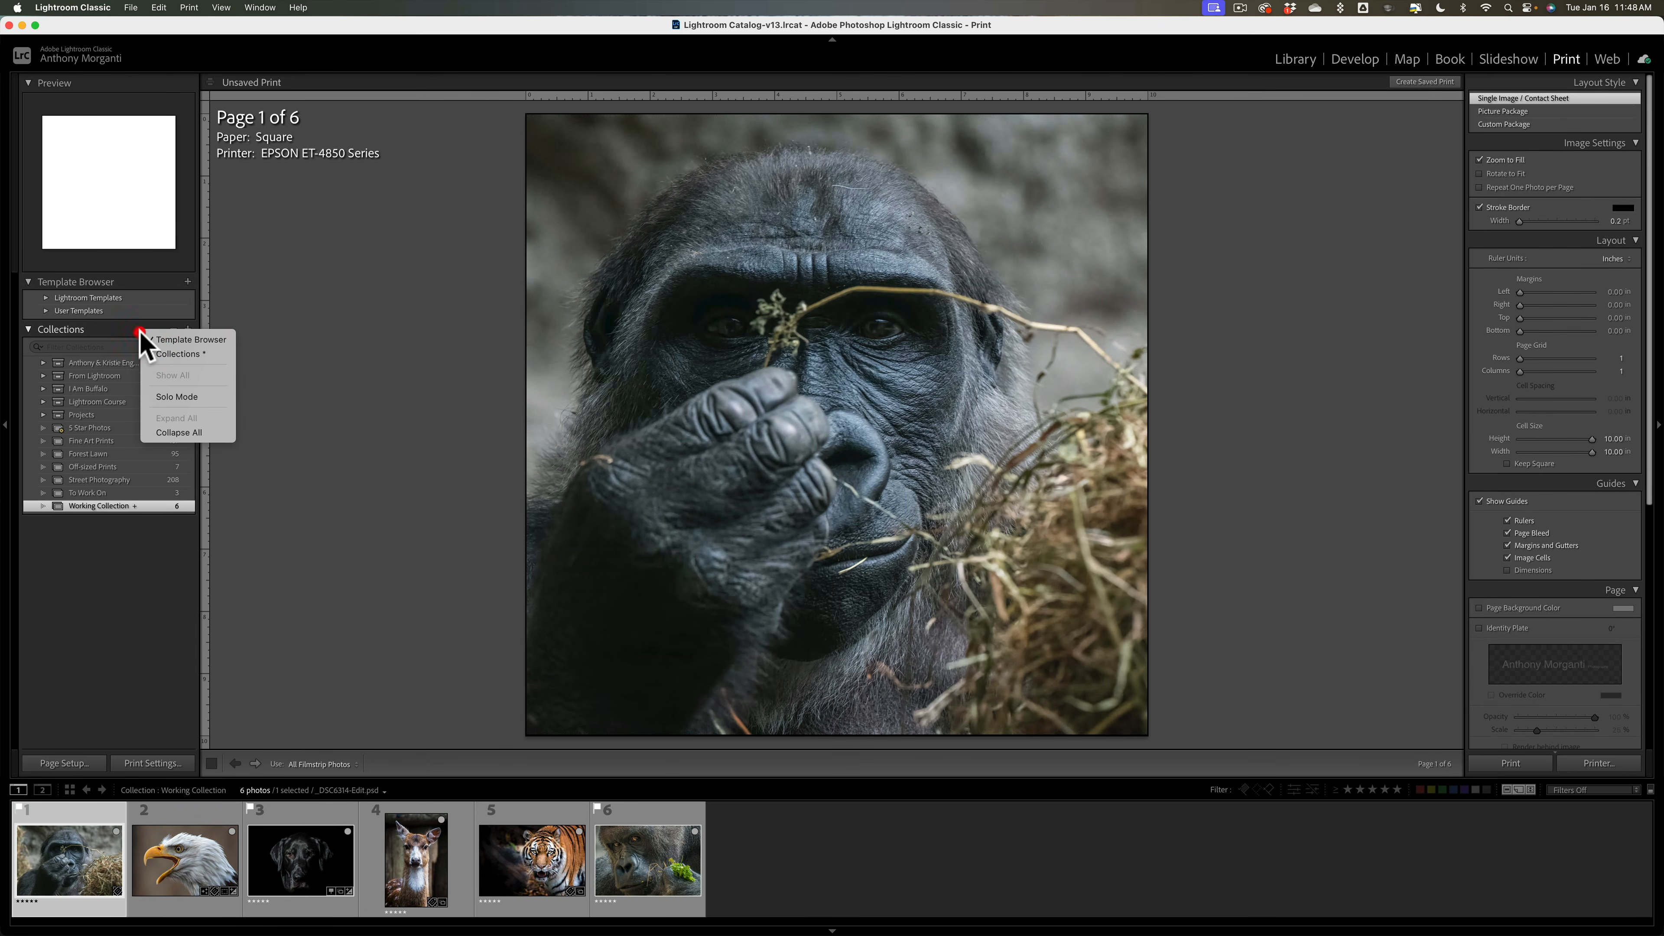
left_click(110, 328)
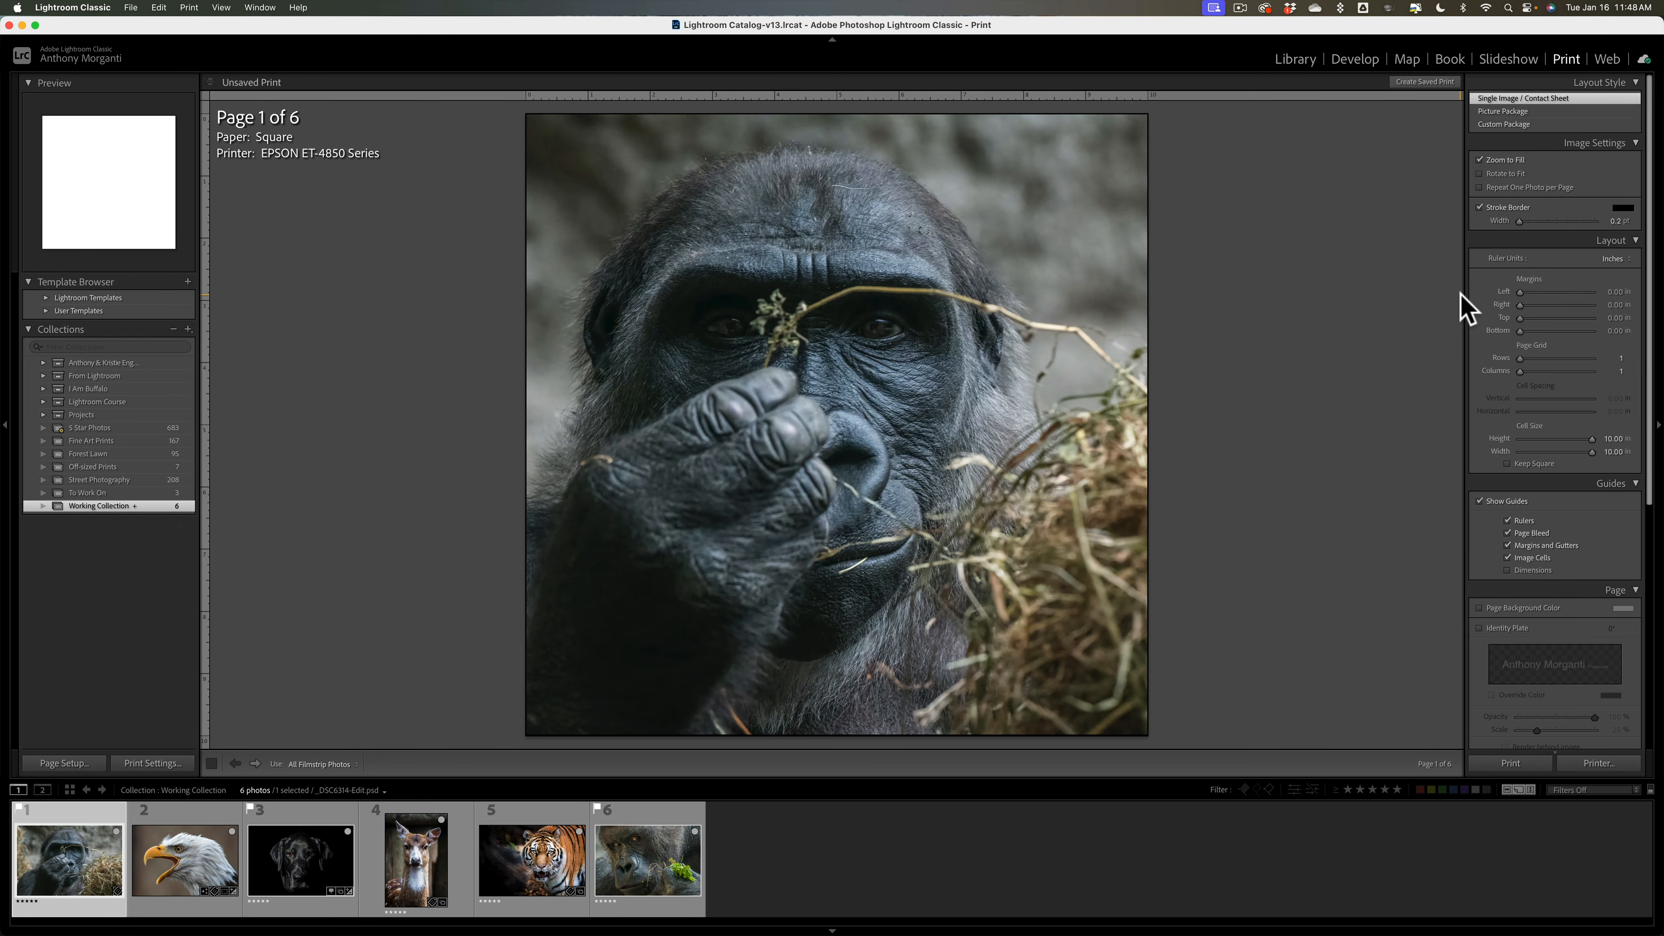
left_click(1352, 59)
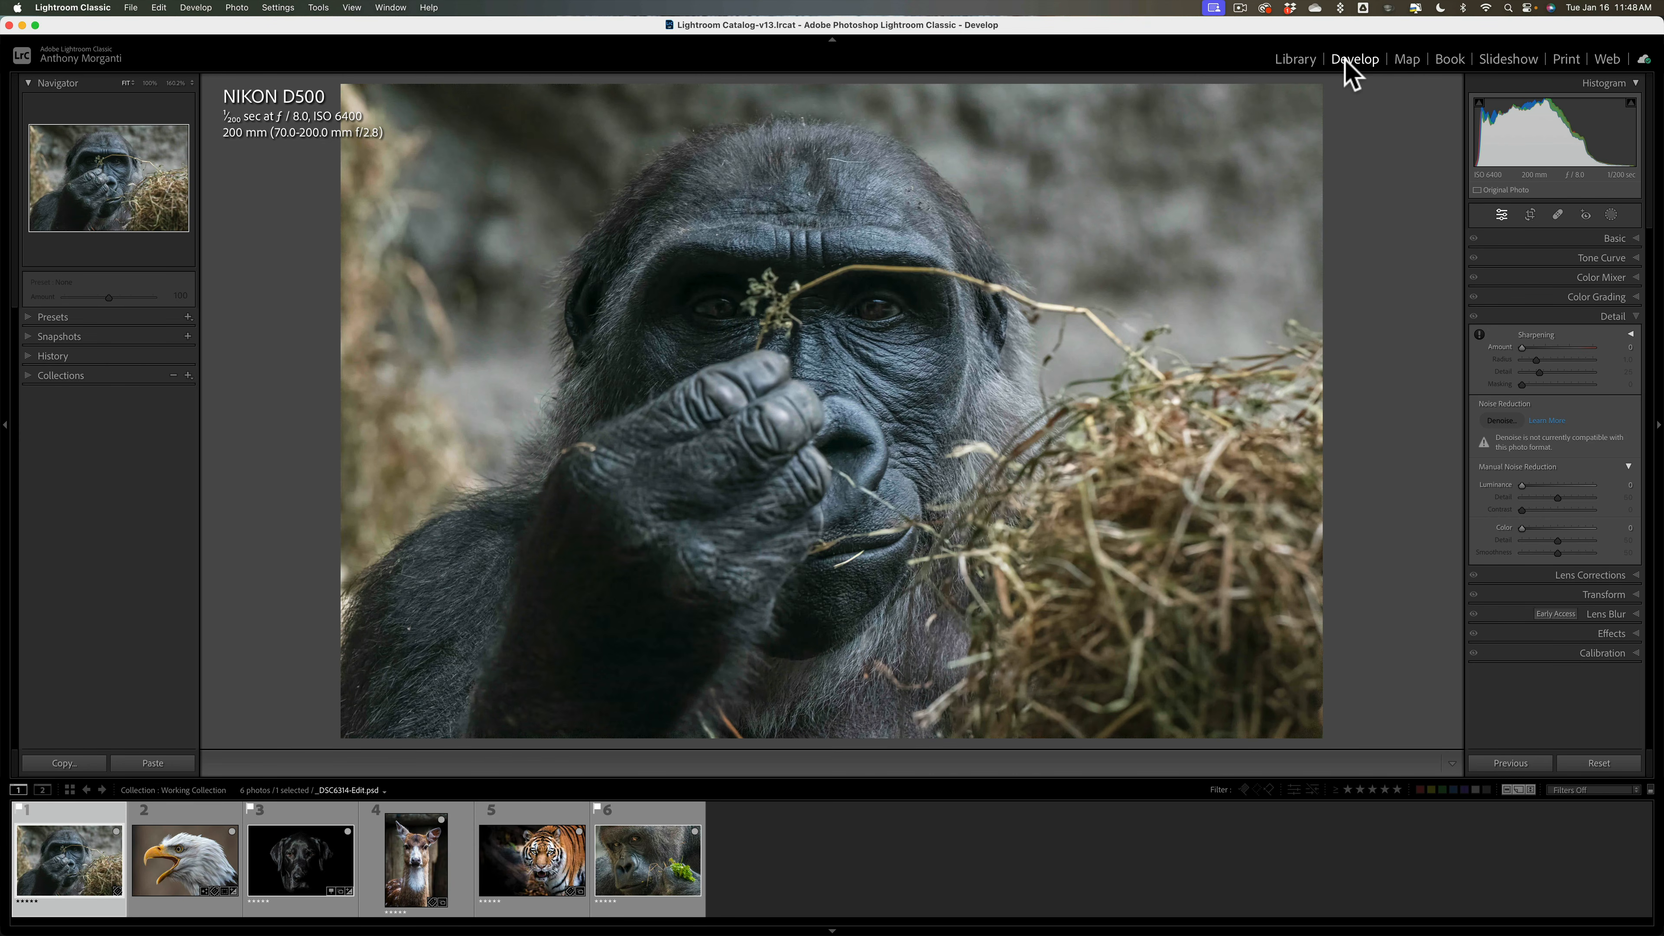
Step: Bring up the Import window, check the right-panel Solo Mode option, and expand File Handling
key("super+p")
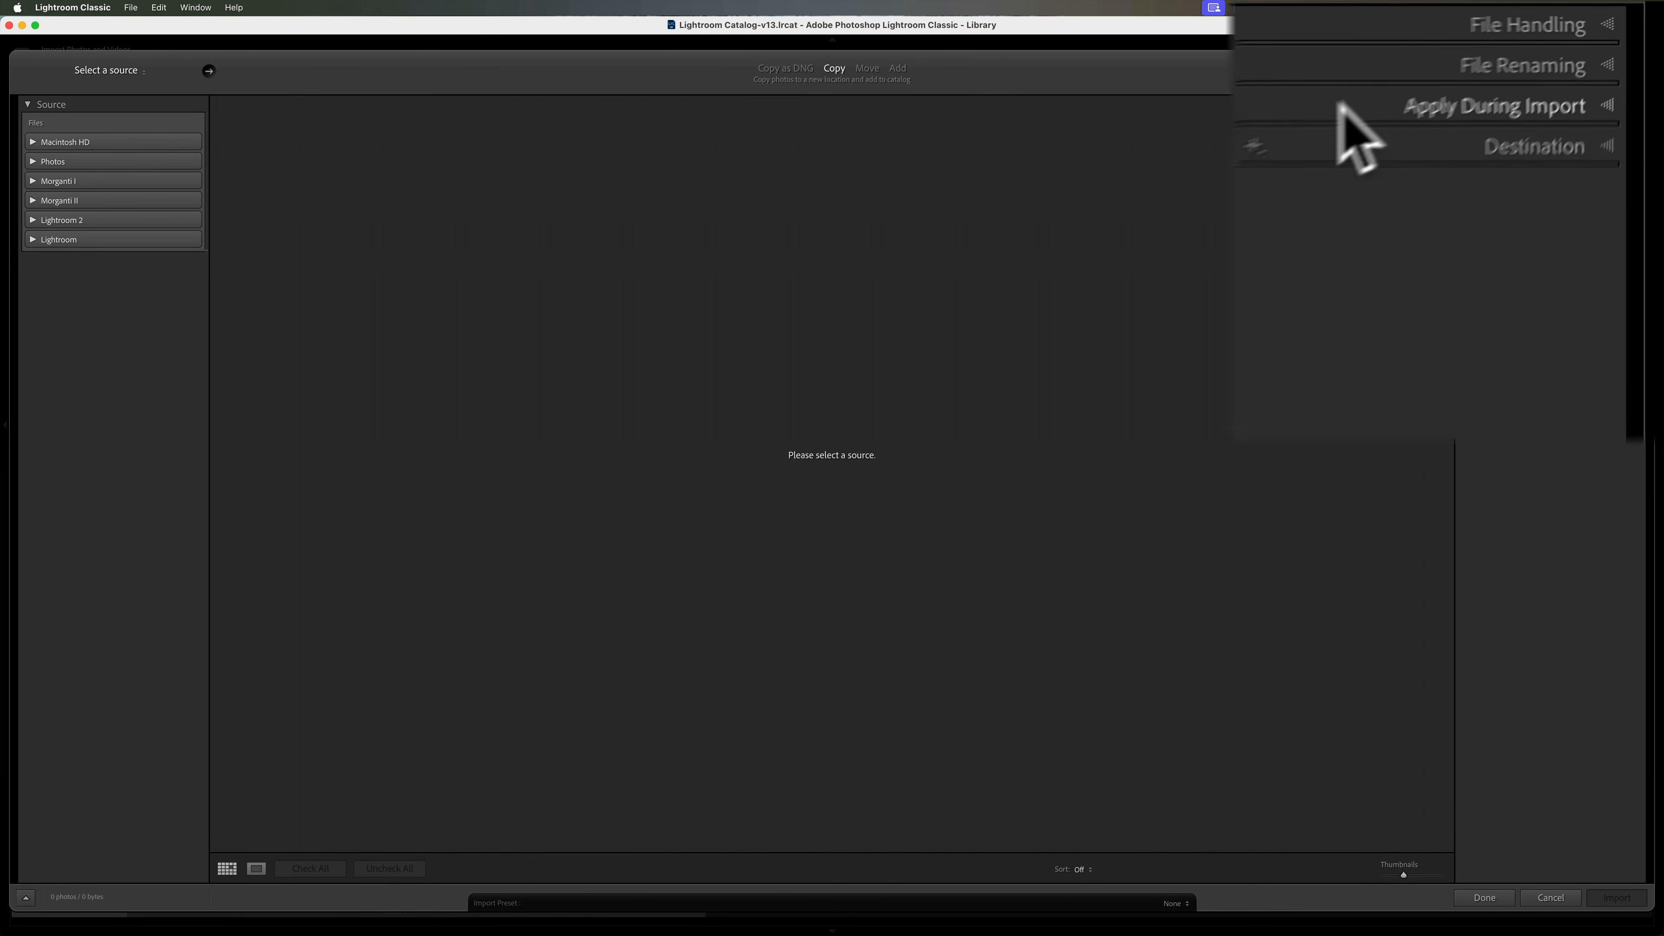
right_click(1508, 141)
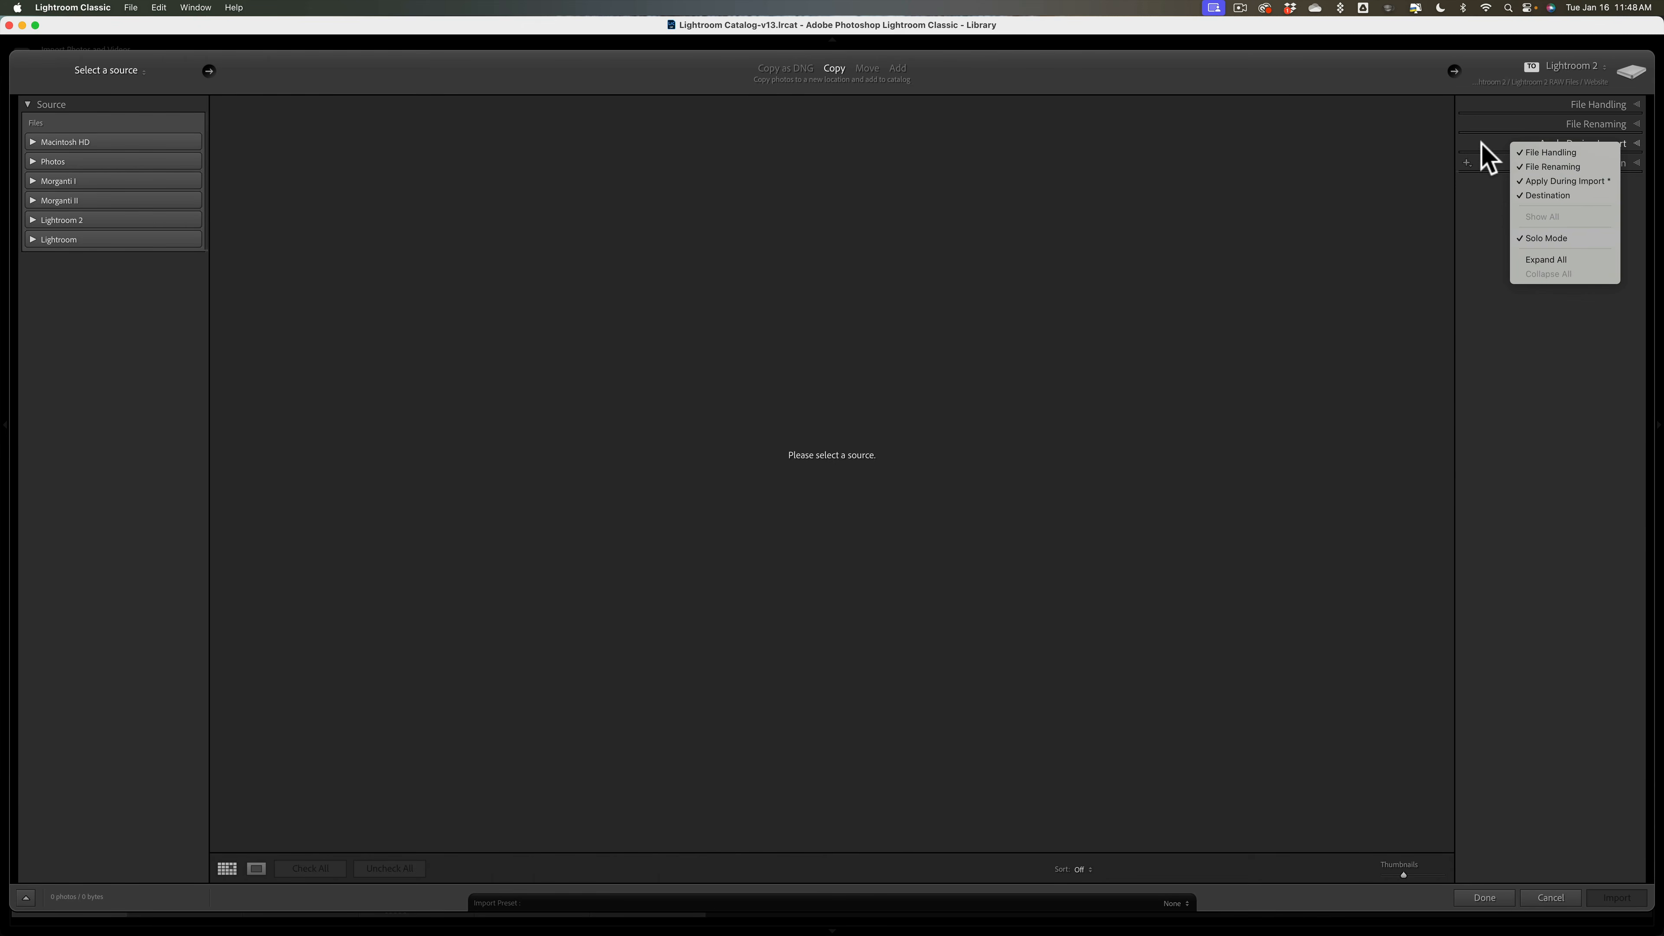
left_click(1486, 157)
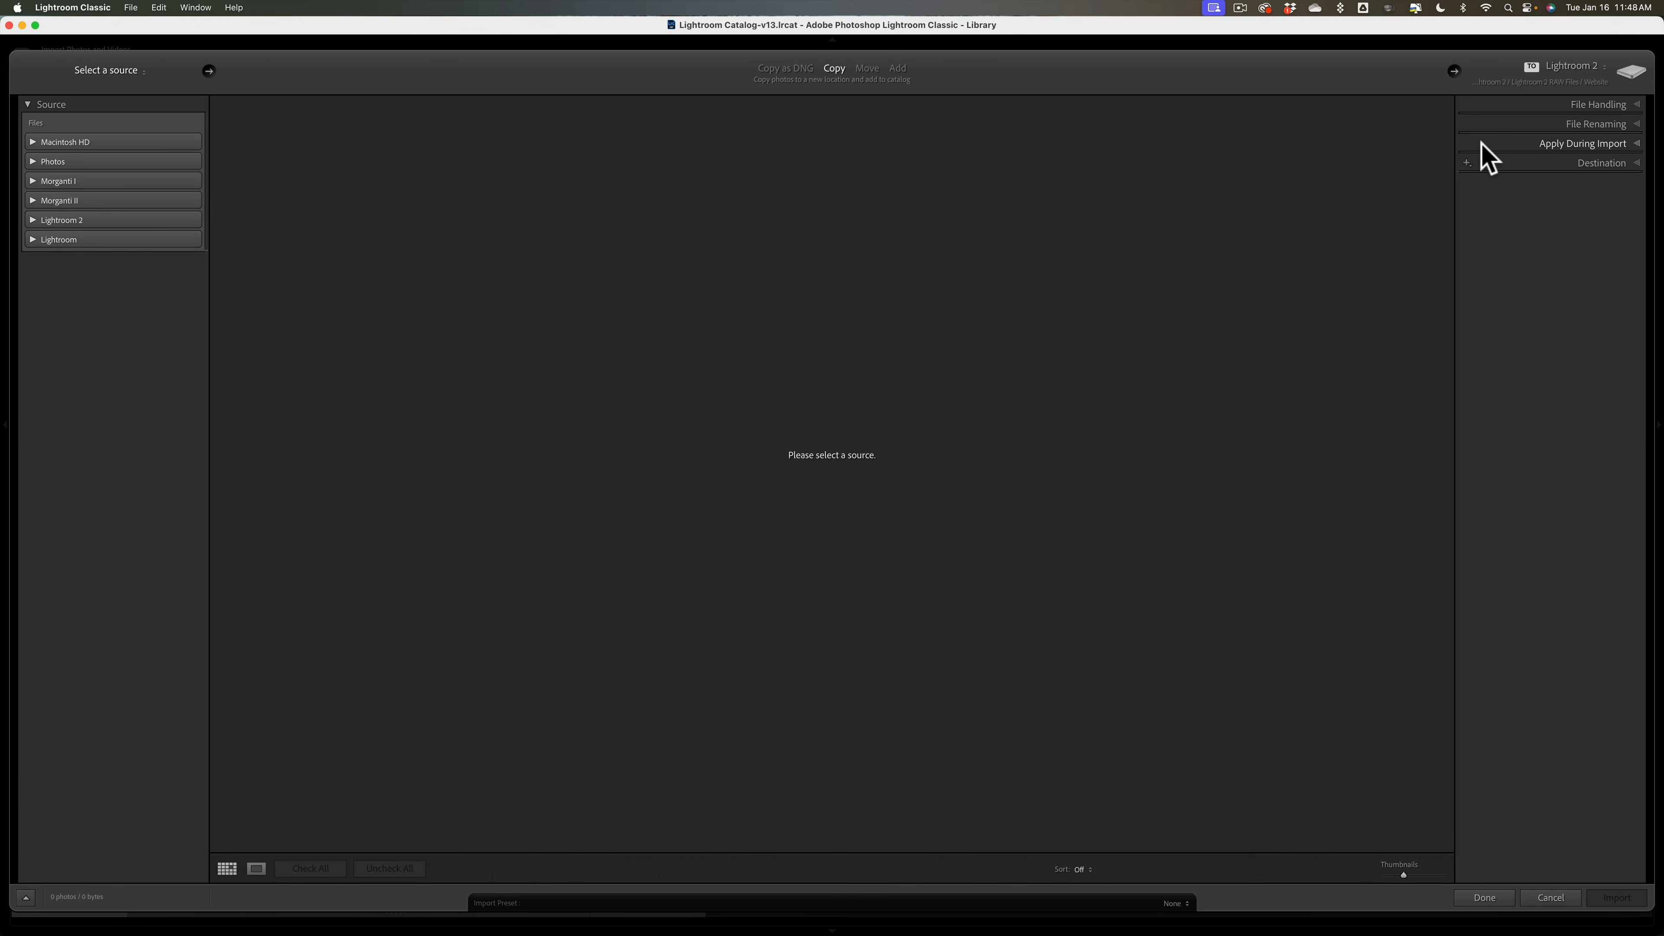
left_click(1616, 103)
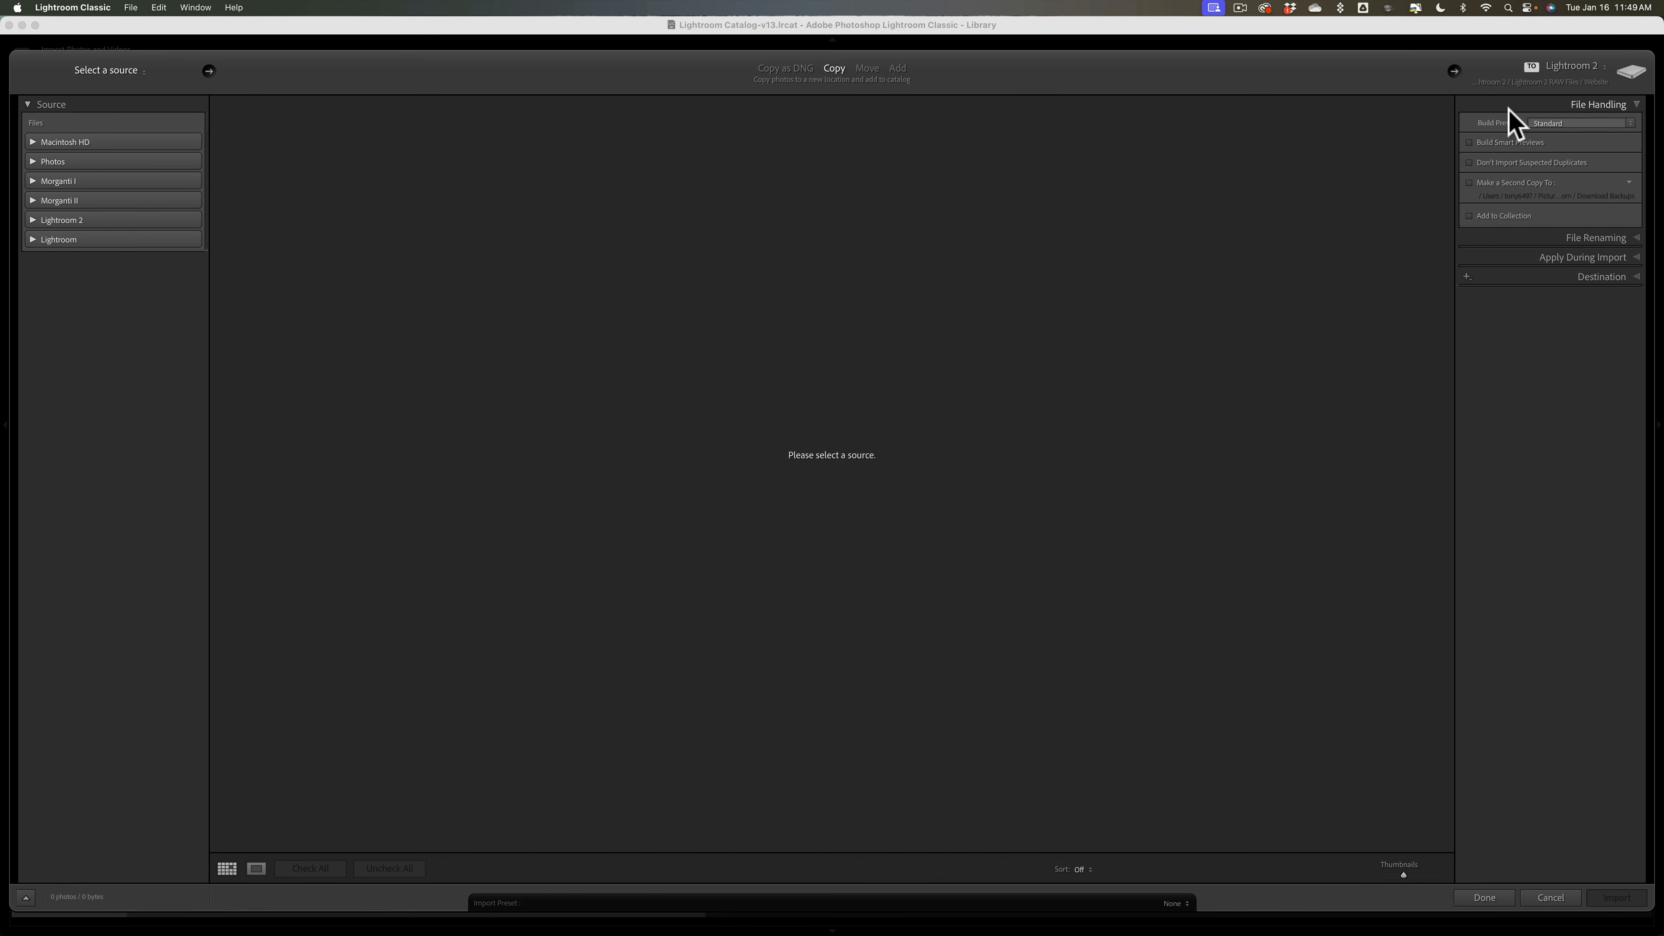
Step: Expand File Renaming and Apply During Import, then show the Metadata preset list
left_click(1512, 237)
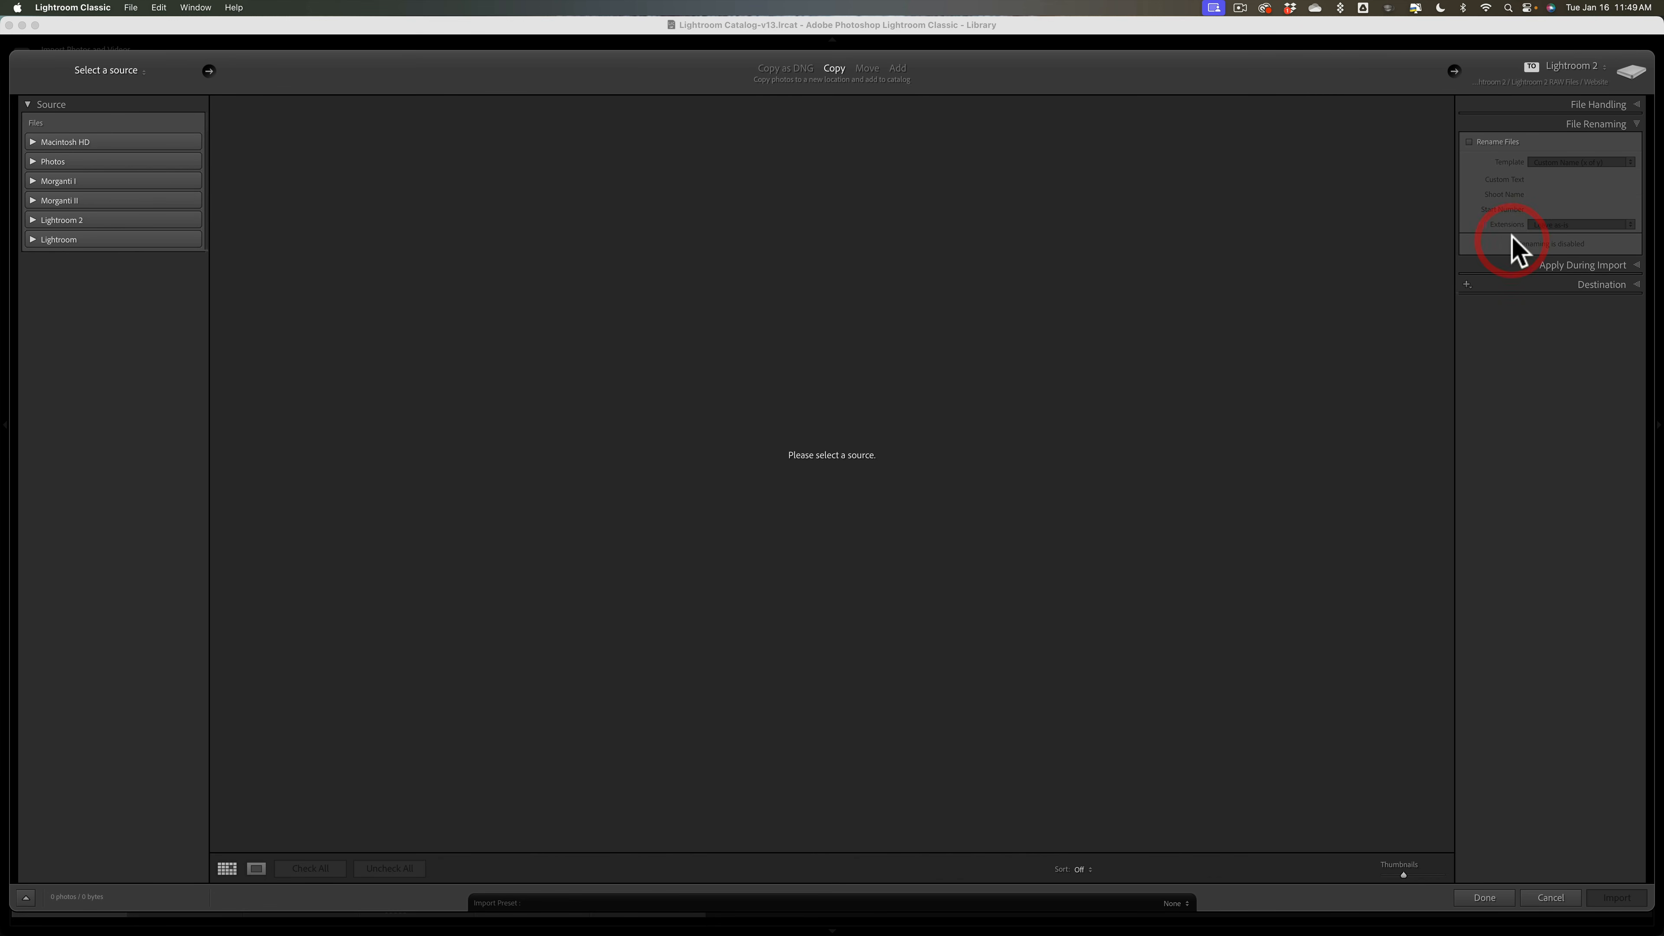
left_click(1527, 265)
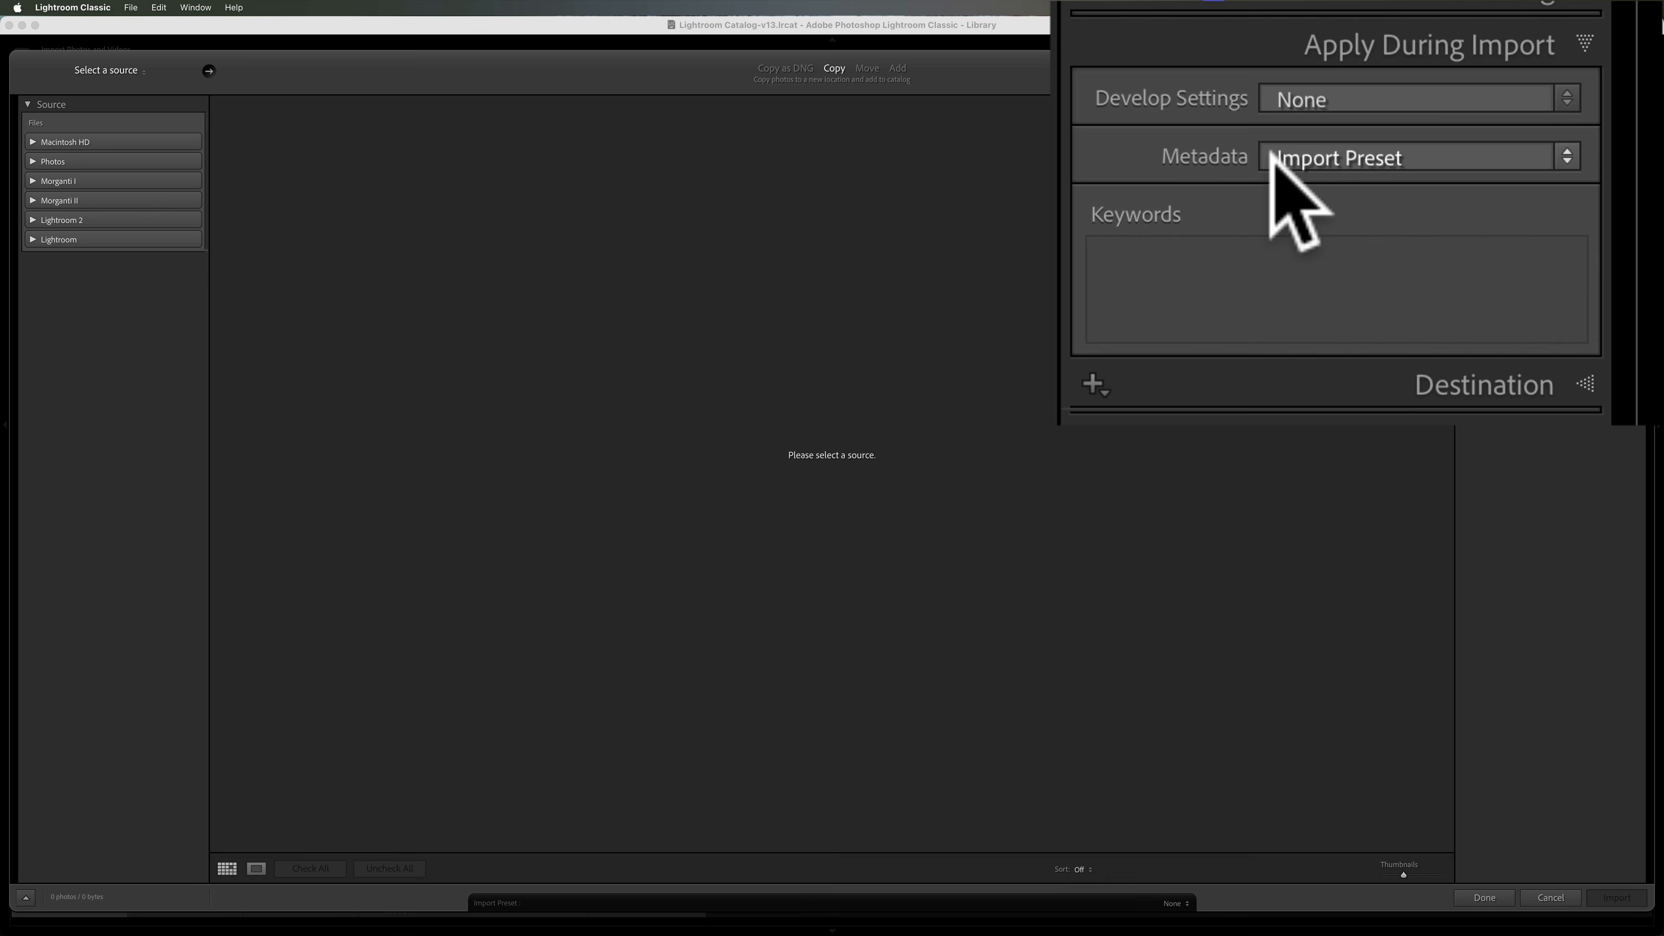
left_click(1310, 157)
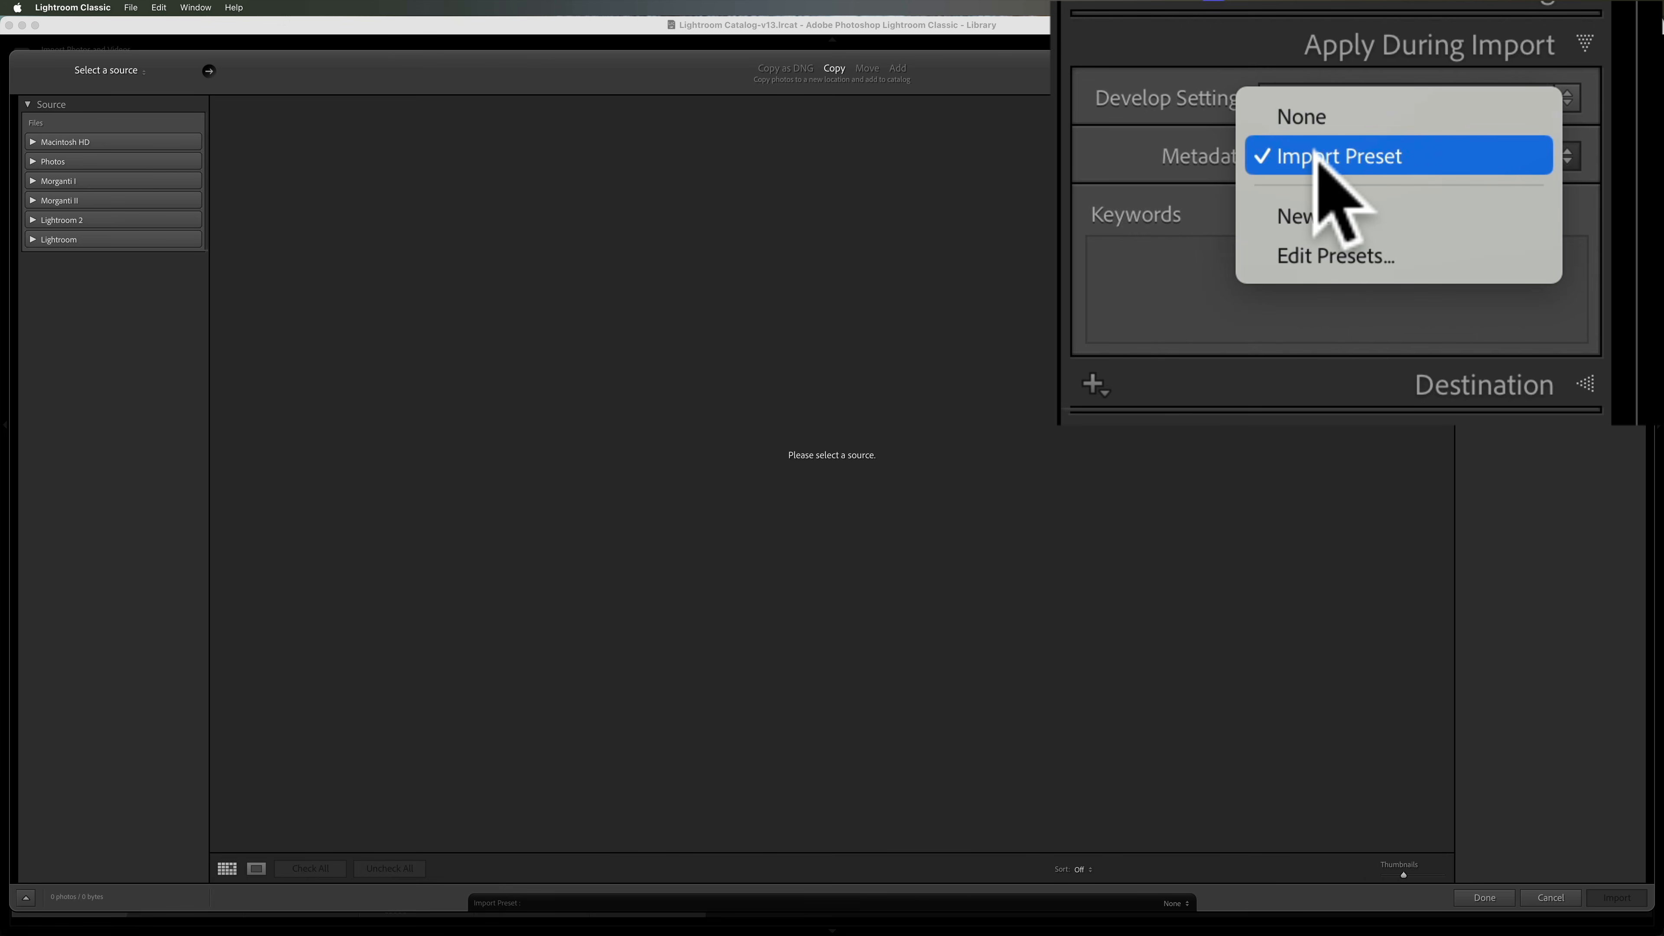
Step: Load Import Preset in the metadata preset editor, review its copyright and creator fields, and close it
left_click(1317, 252)
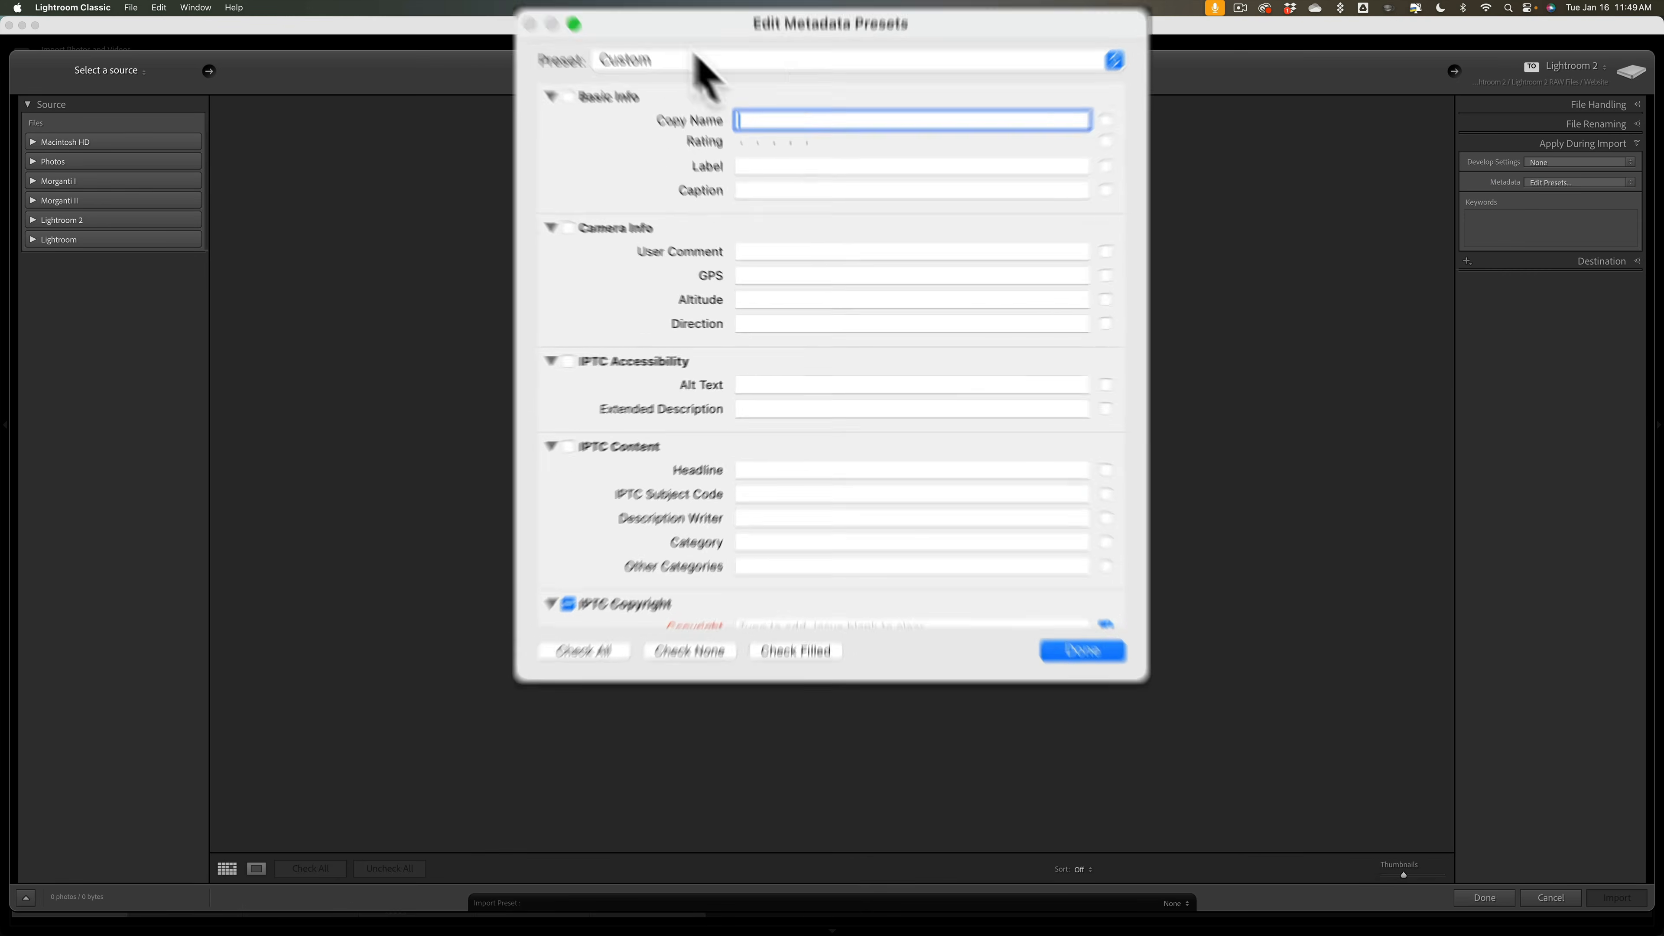
left_click(654, 60)
left_click(650, 104)
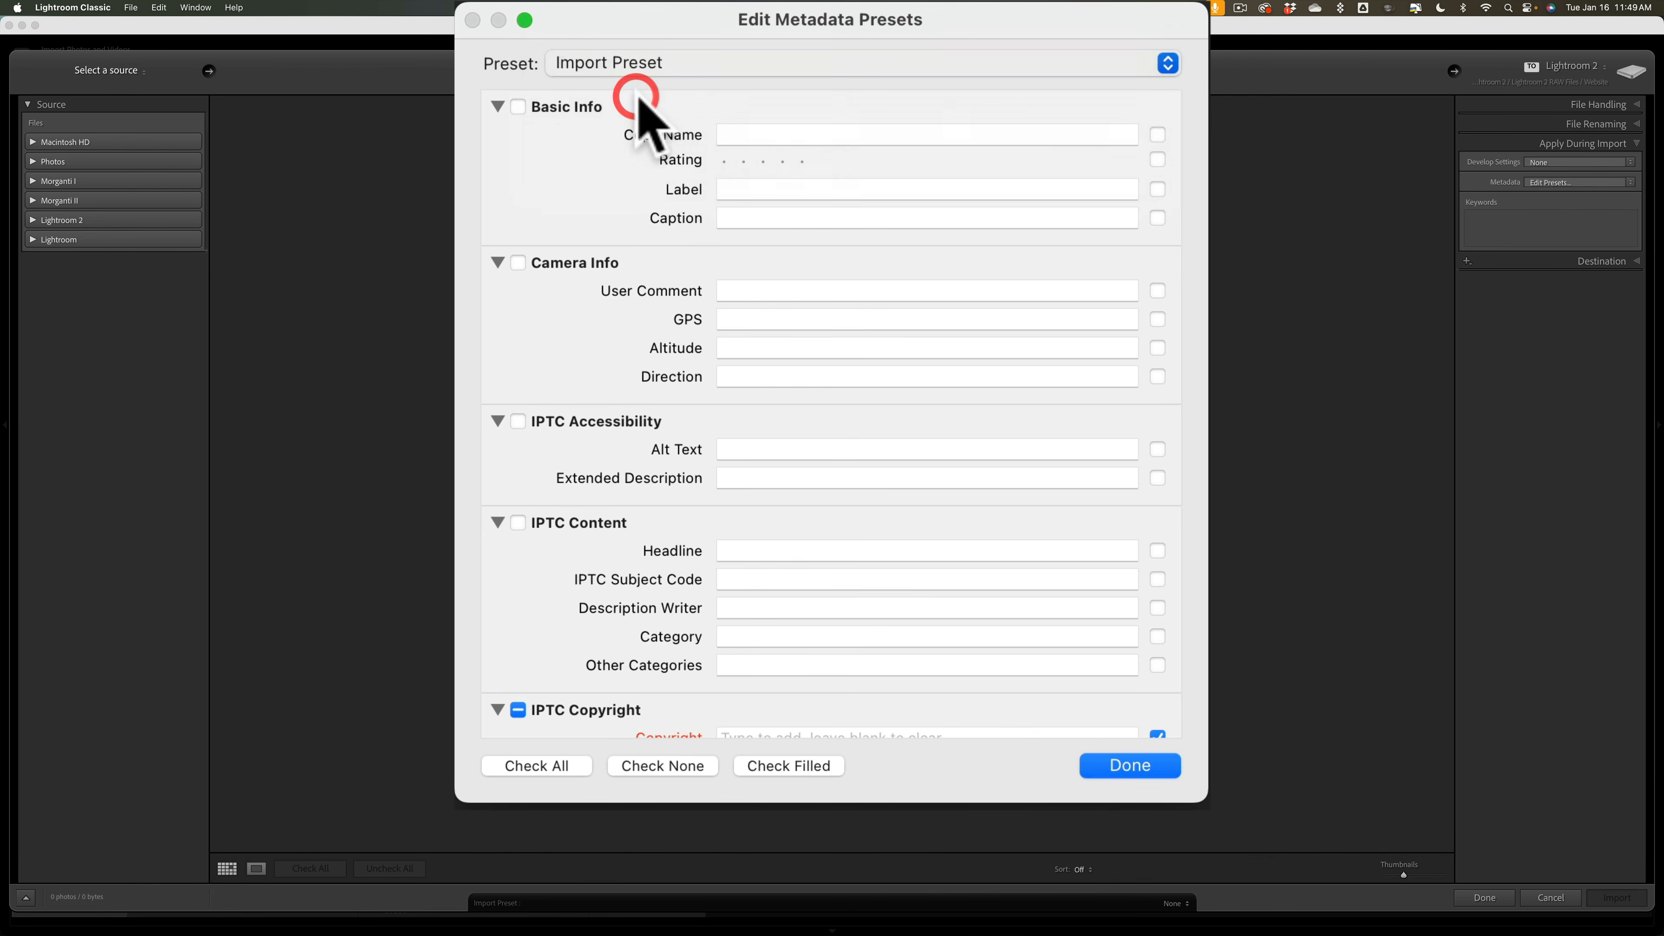
scroll(1001, 275, "down", 10)
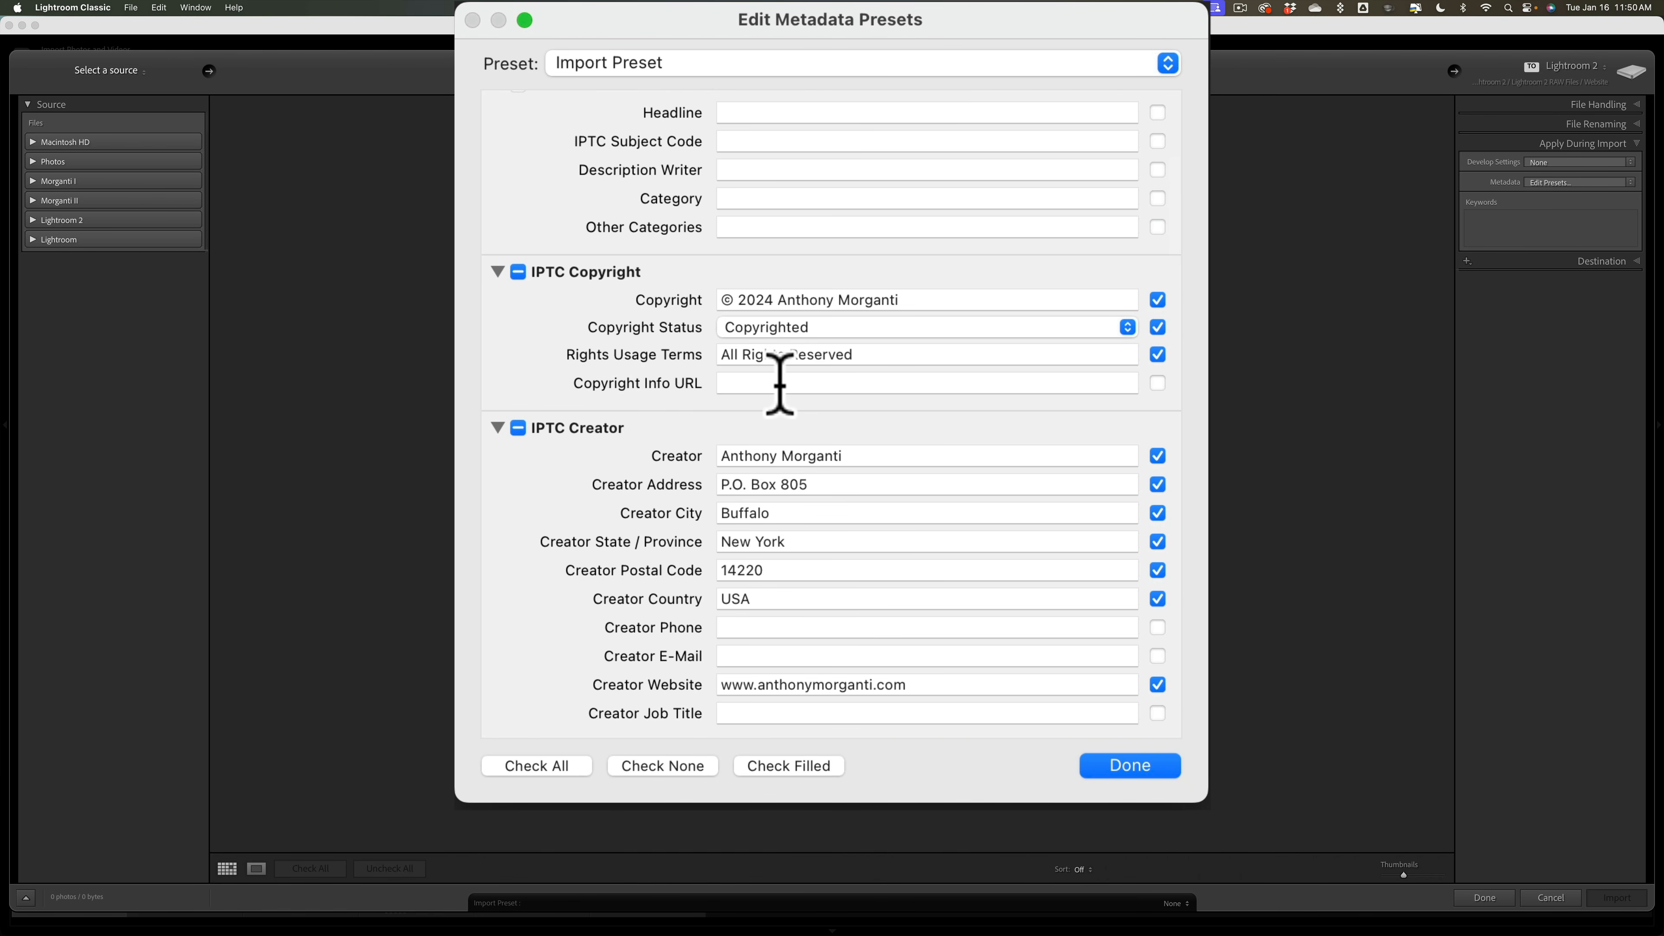
scroll(780, 384, "down", 1)
scroll(780, 383, "down", 3)
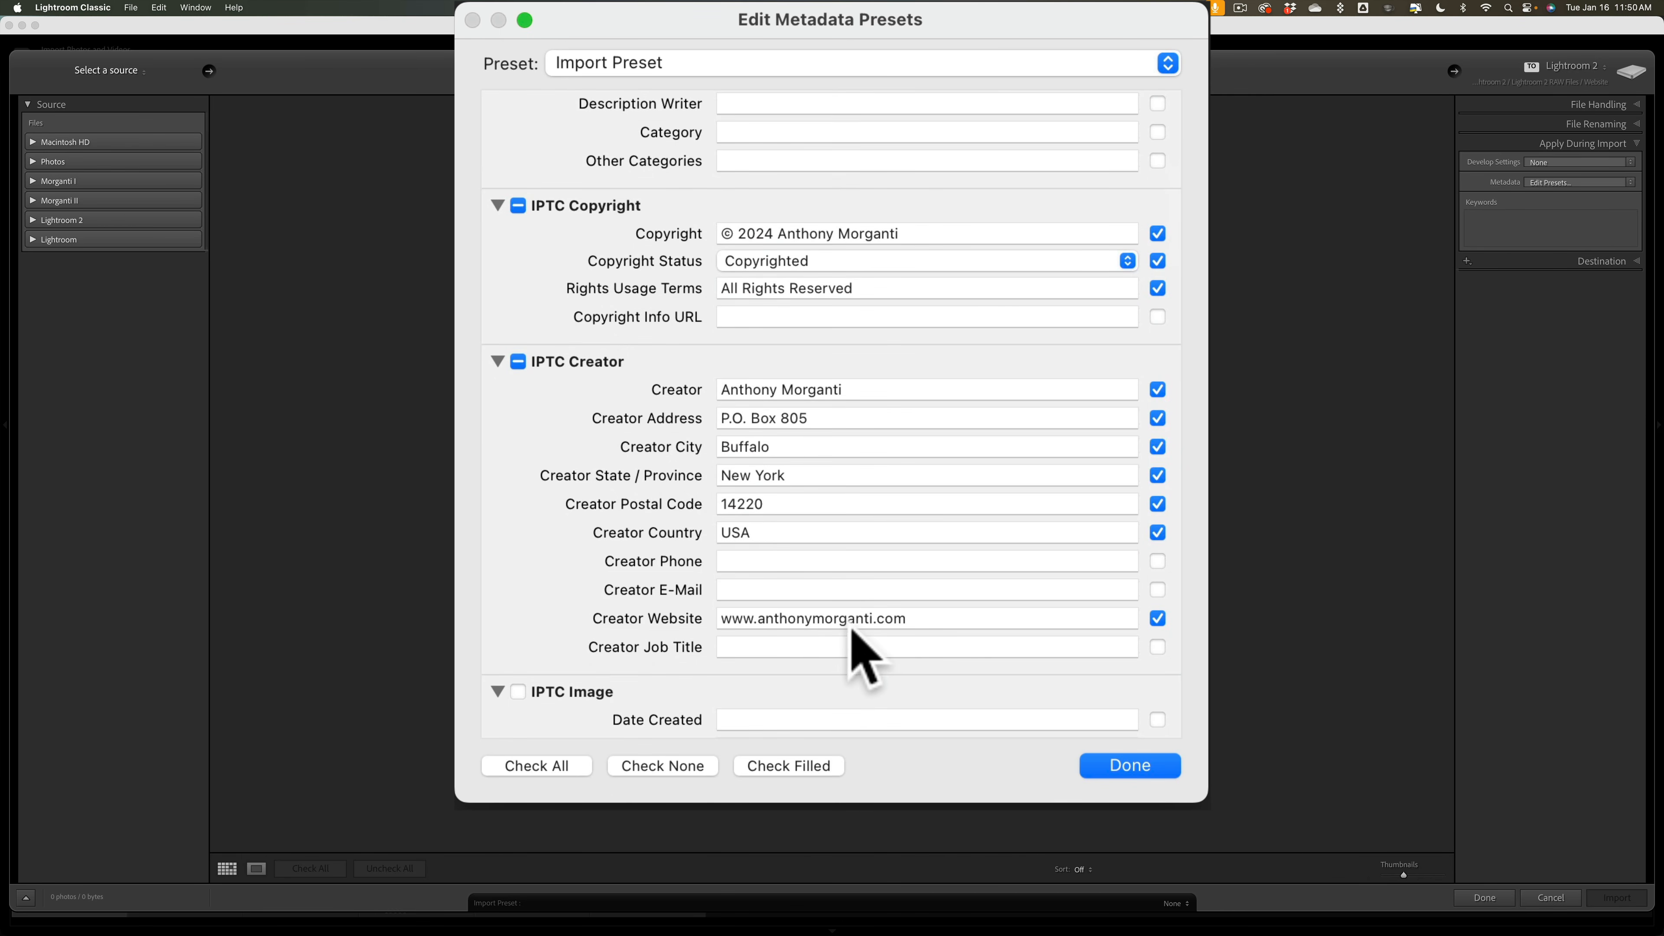
scroll(847, 583, "up", 3)
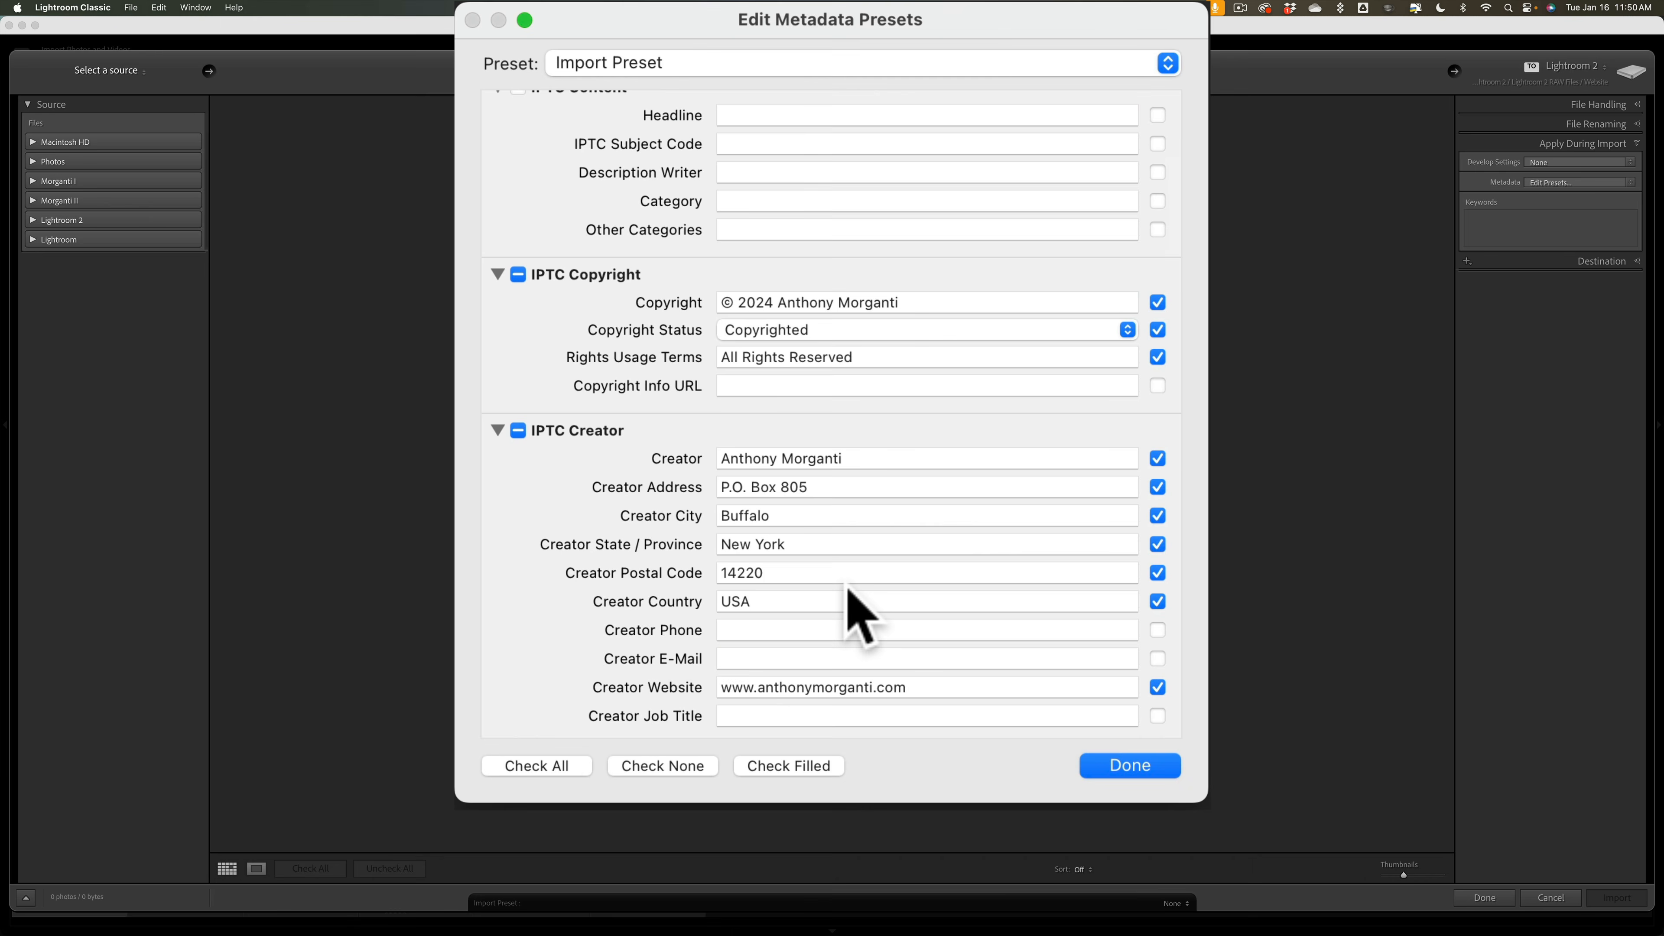
scroll(847, 588, "up", 10)
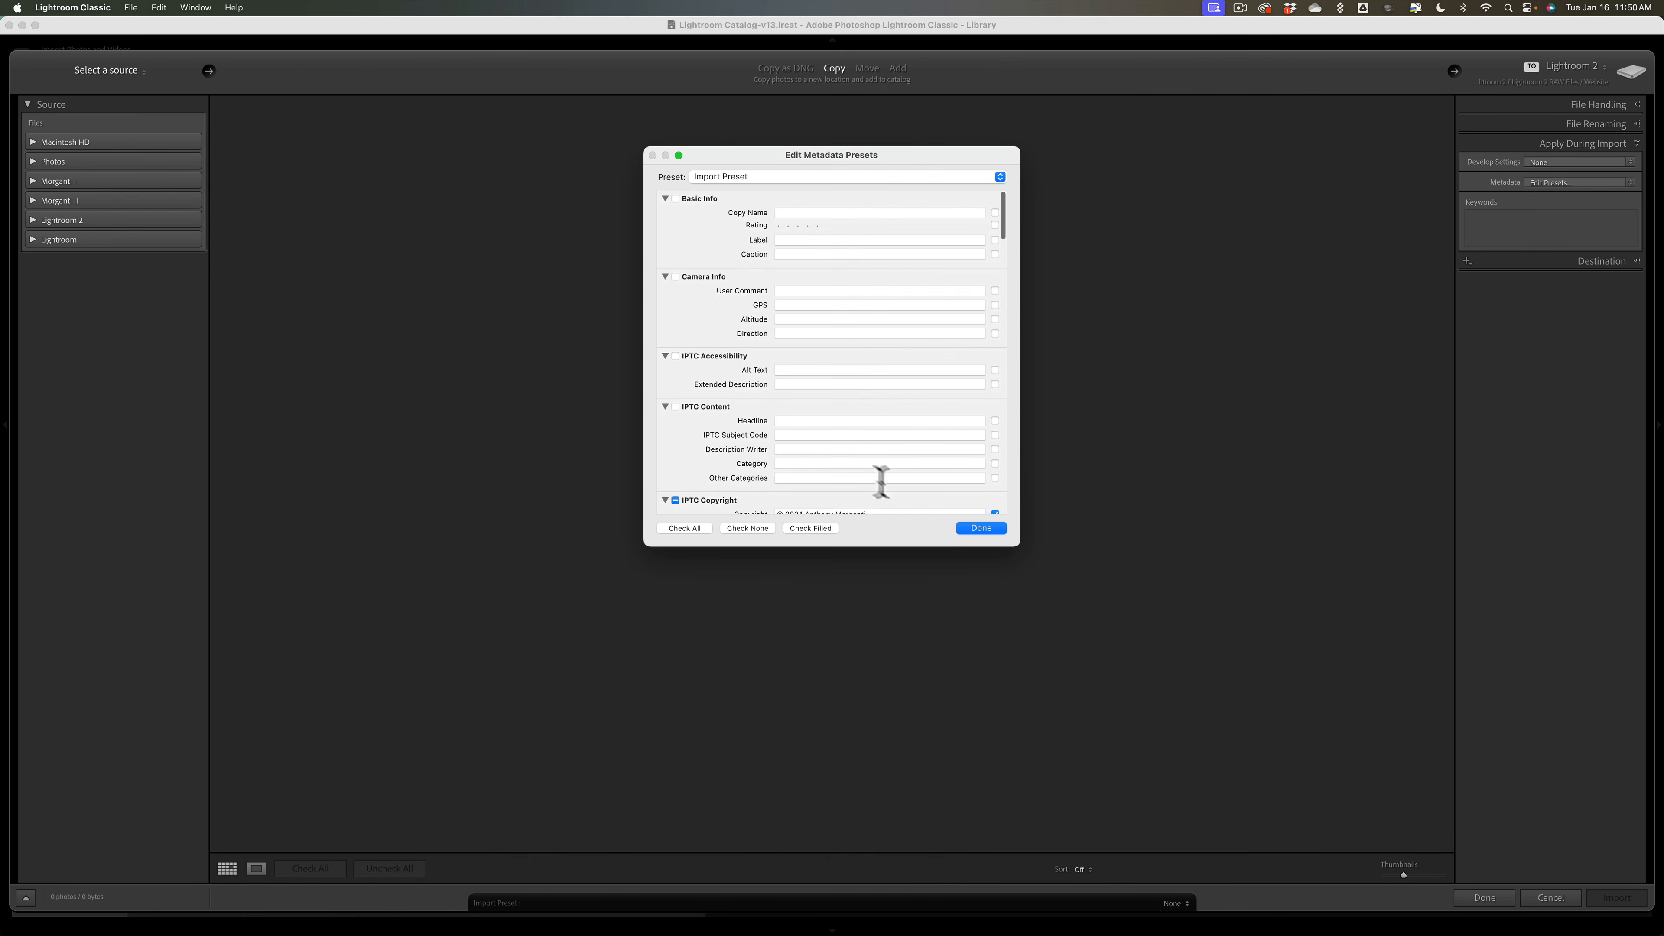
left_click(963, 529)
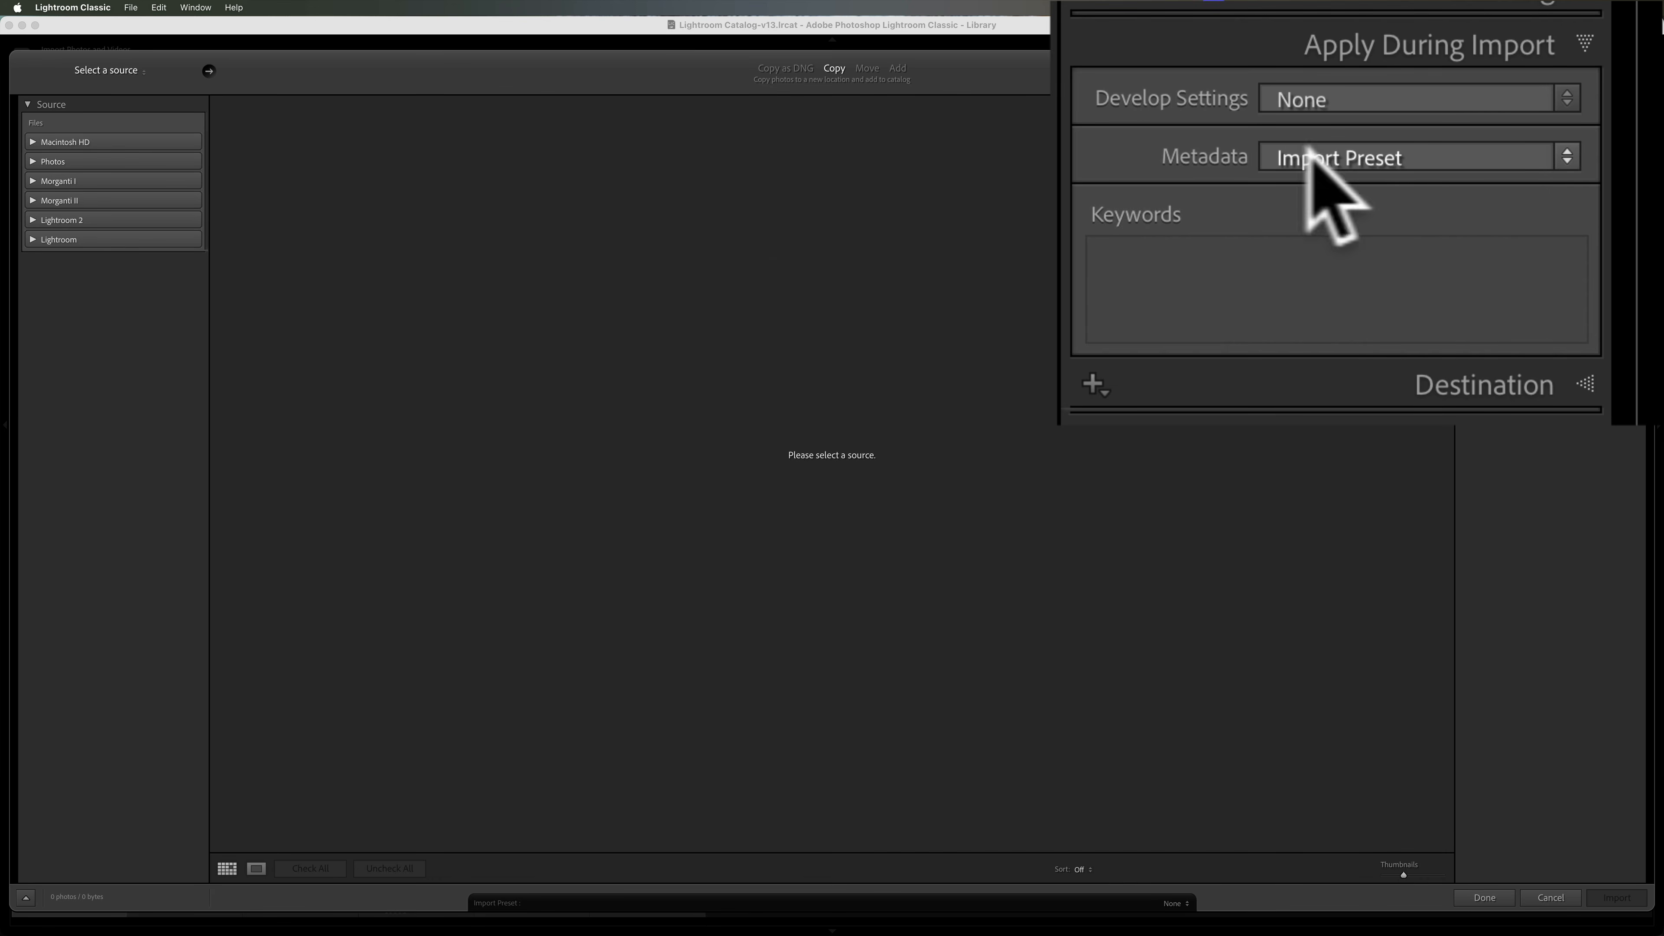
Step: Start a new metadata preset, browse its fields, then cancel without creating it
left_click(1366, 149)
left_click(1343, 208)
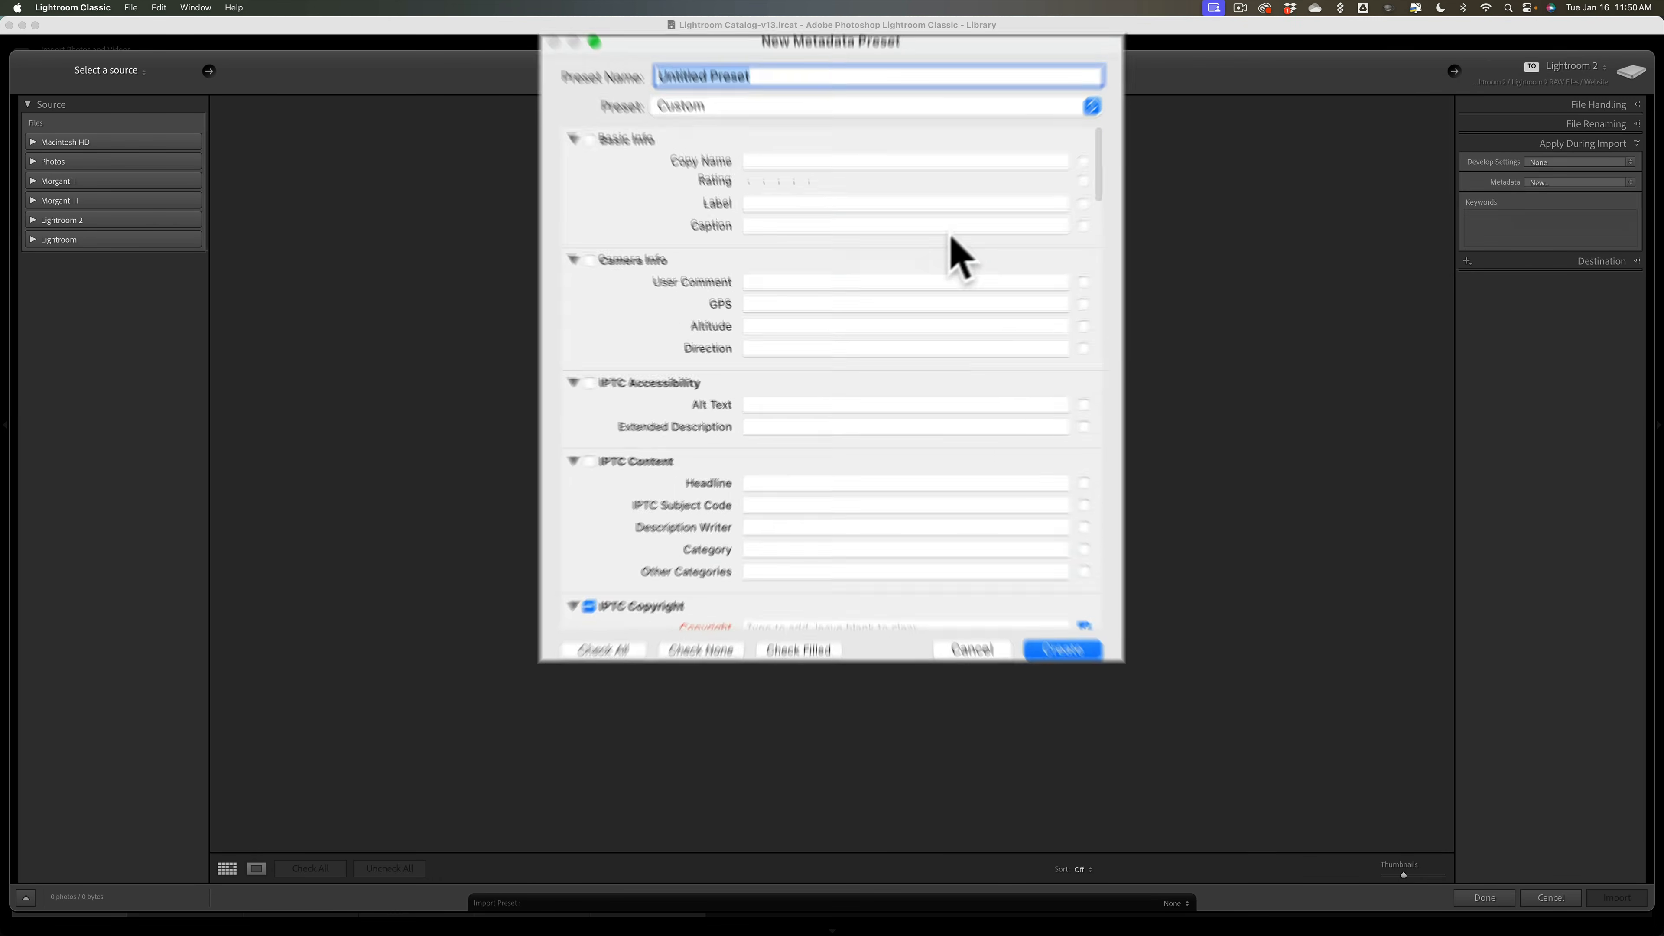
scroll(981, 262, "down", 10)
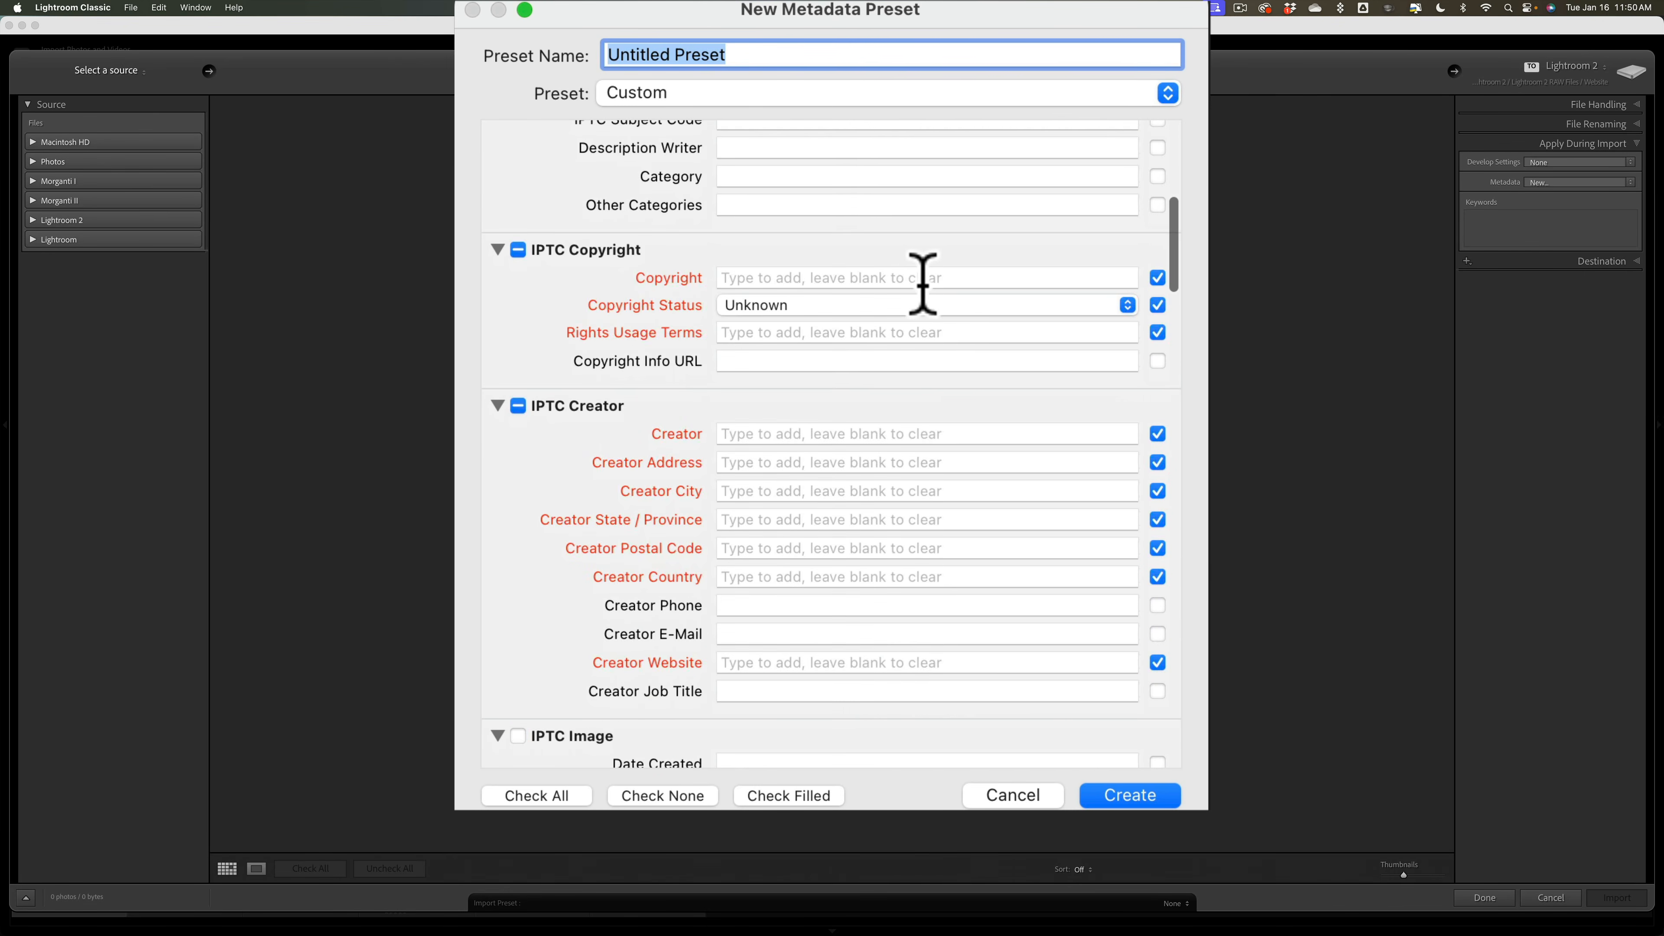
scroll(938, 315, "down", 10)
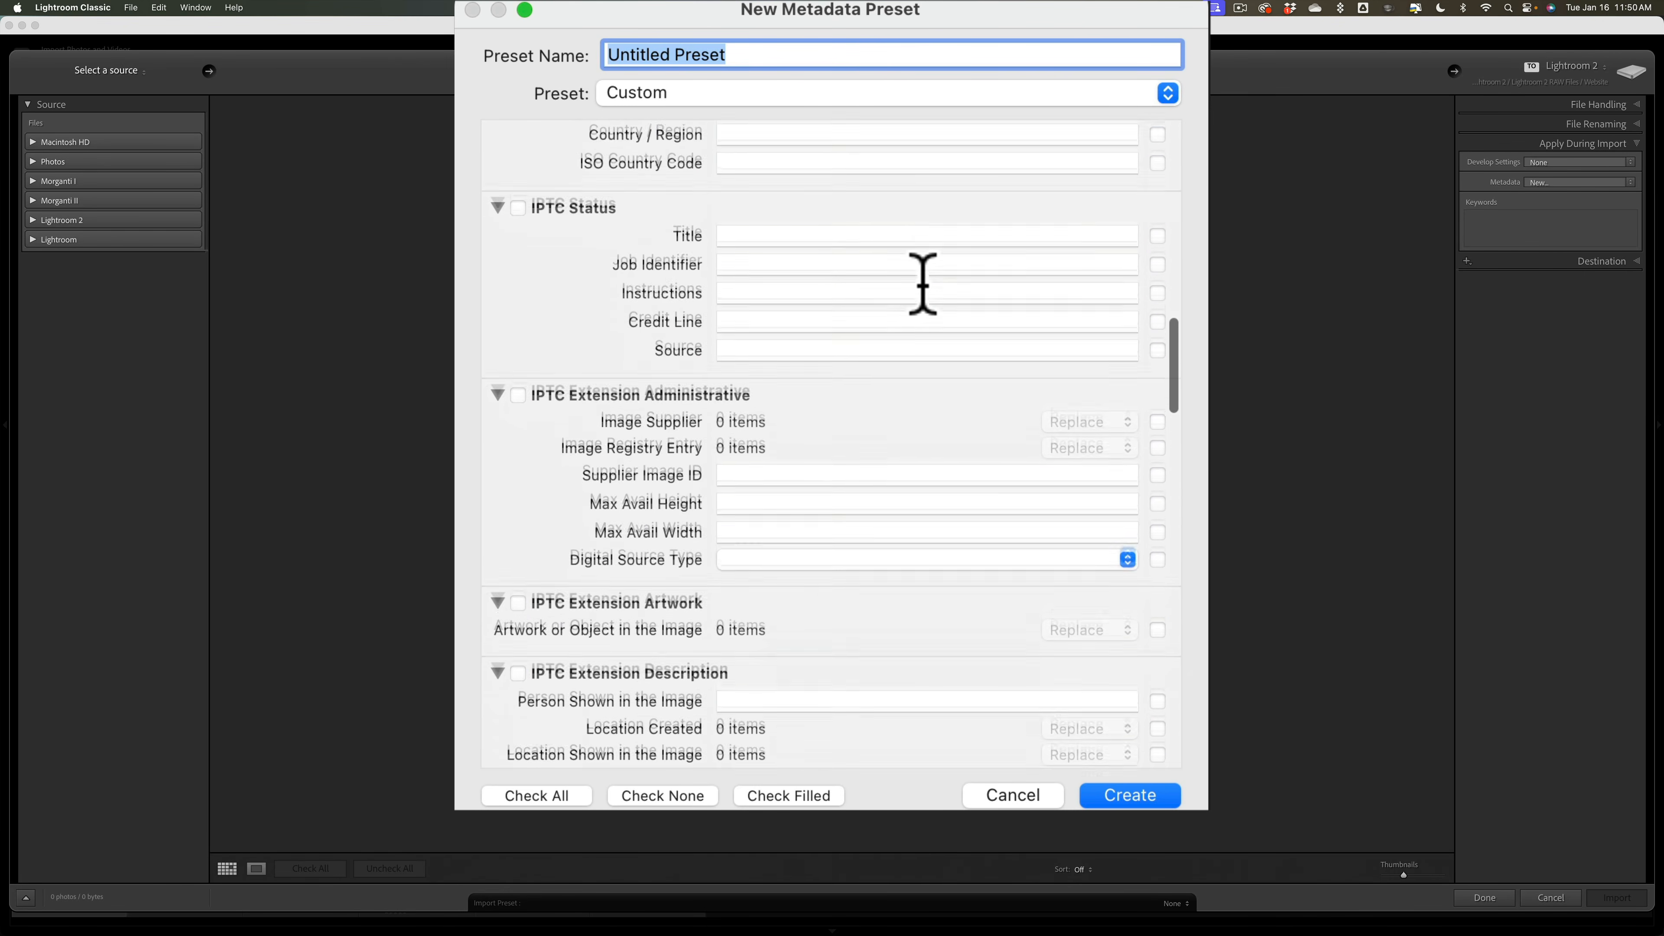
scroll(931, 308, "down", 10)
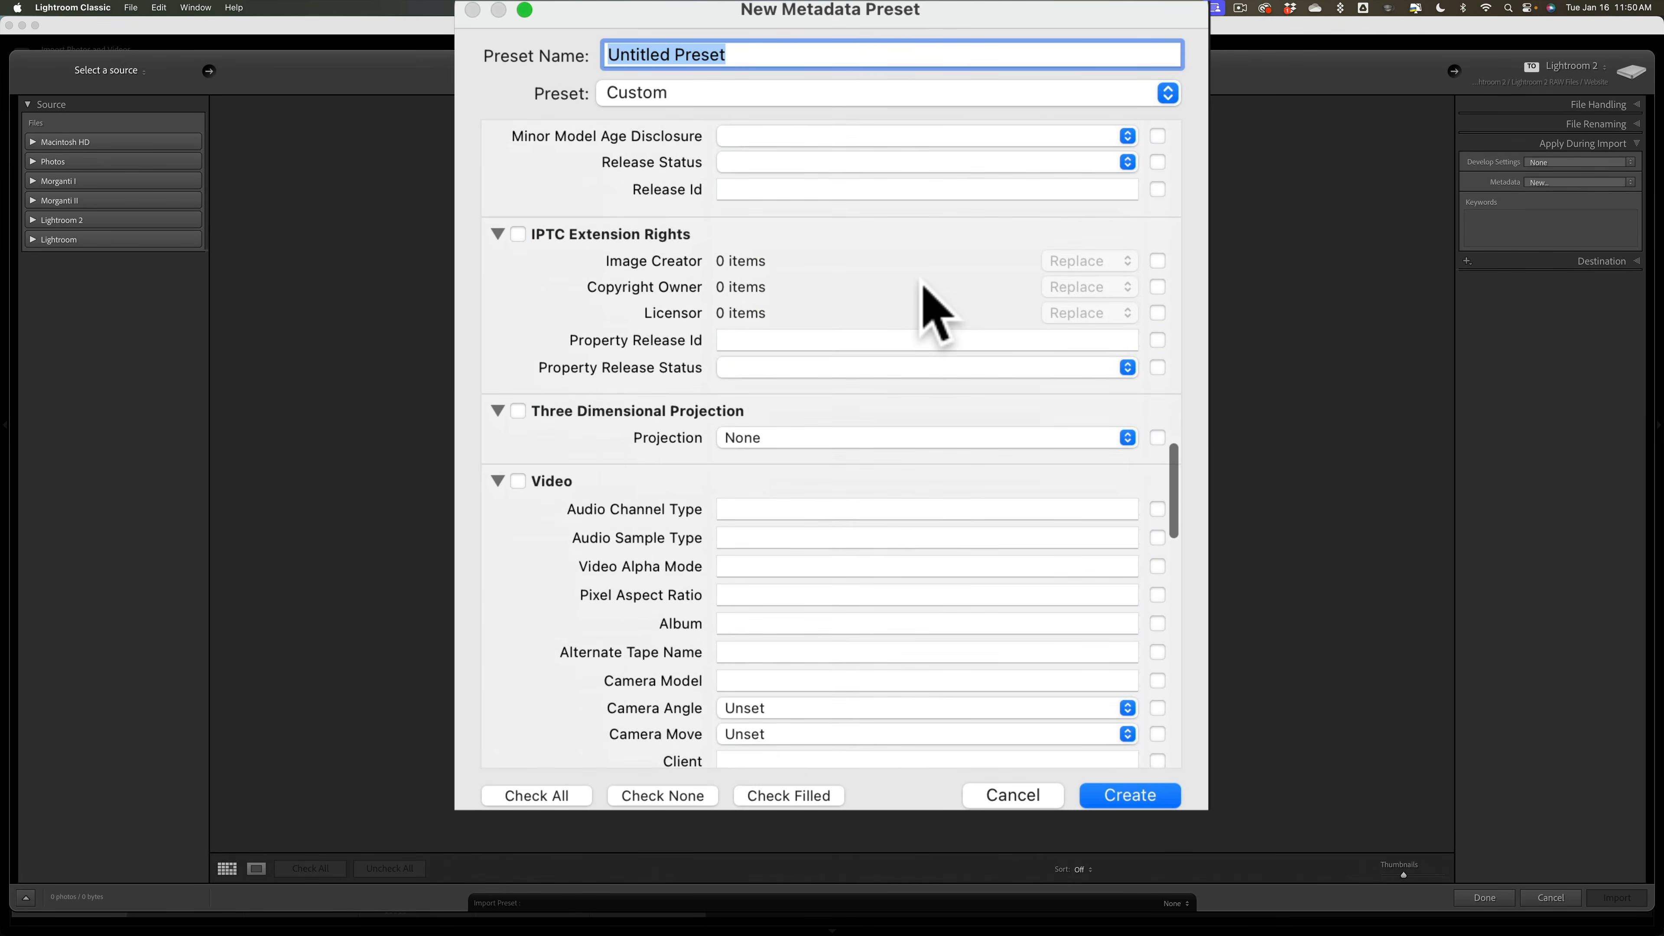
scroll(923, 289, "up", 15)
scroll(923, 283, "up", 10)
scroll(923, 283, "down", 8)
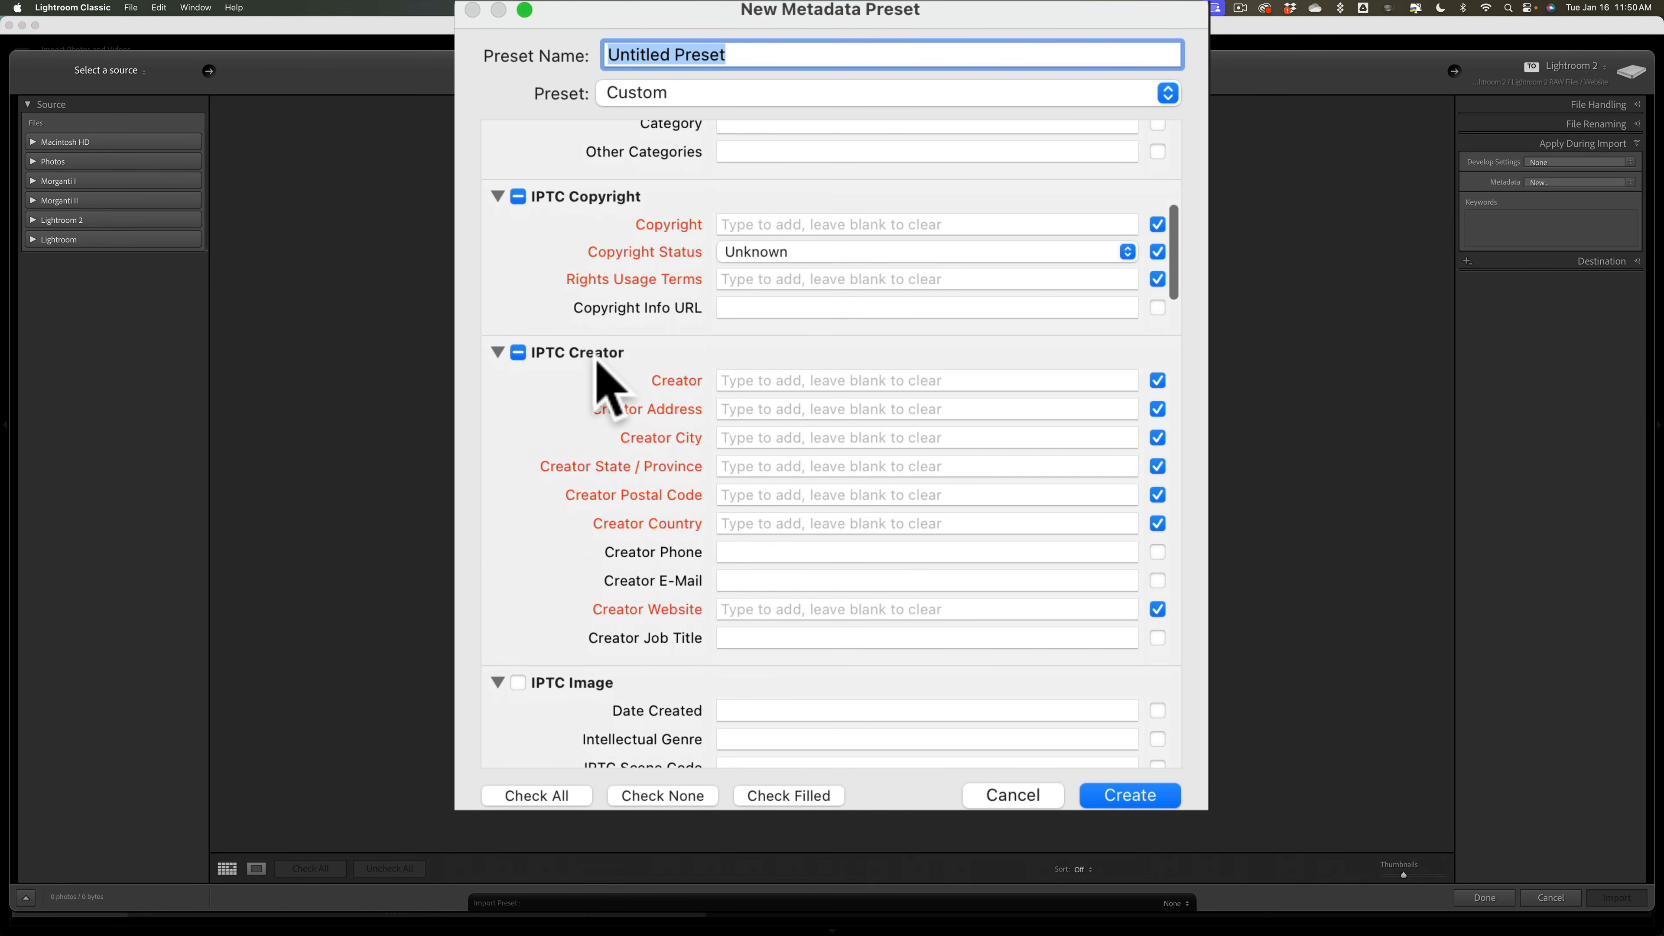
scroll(724, 372, "up", 8)
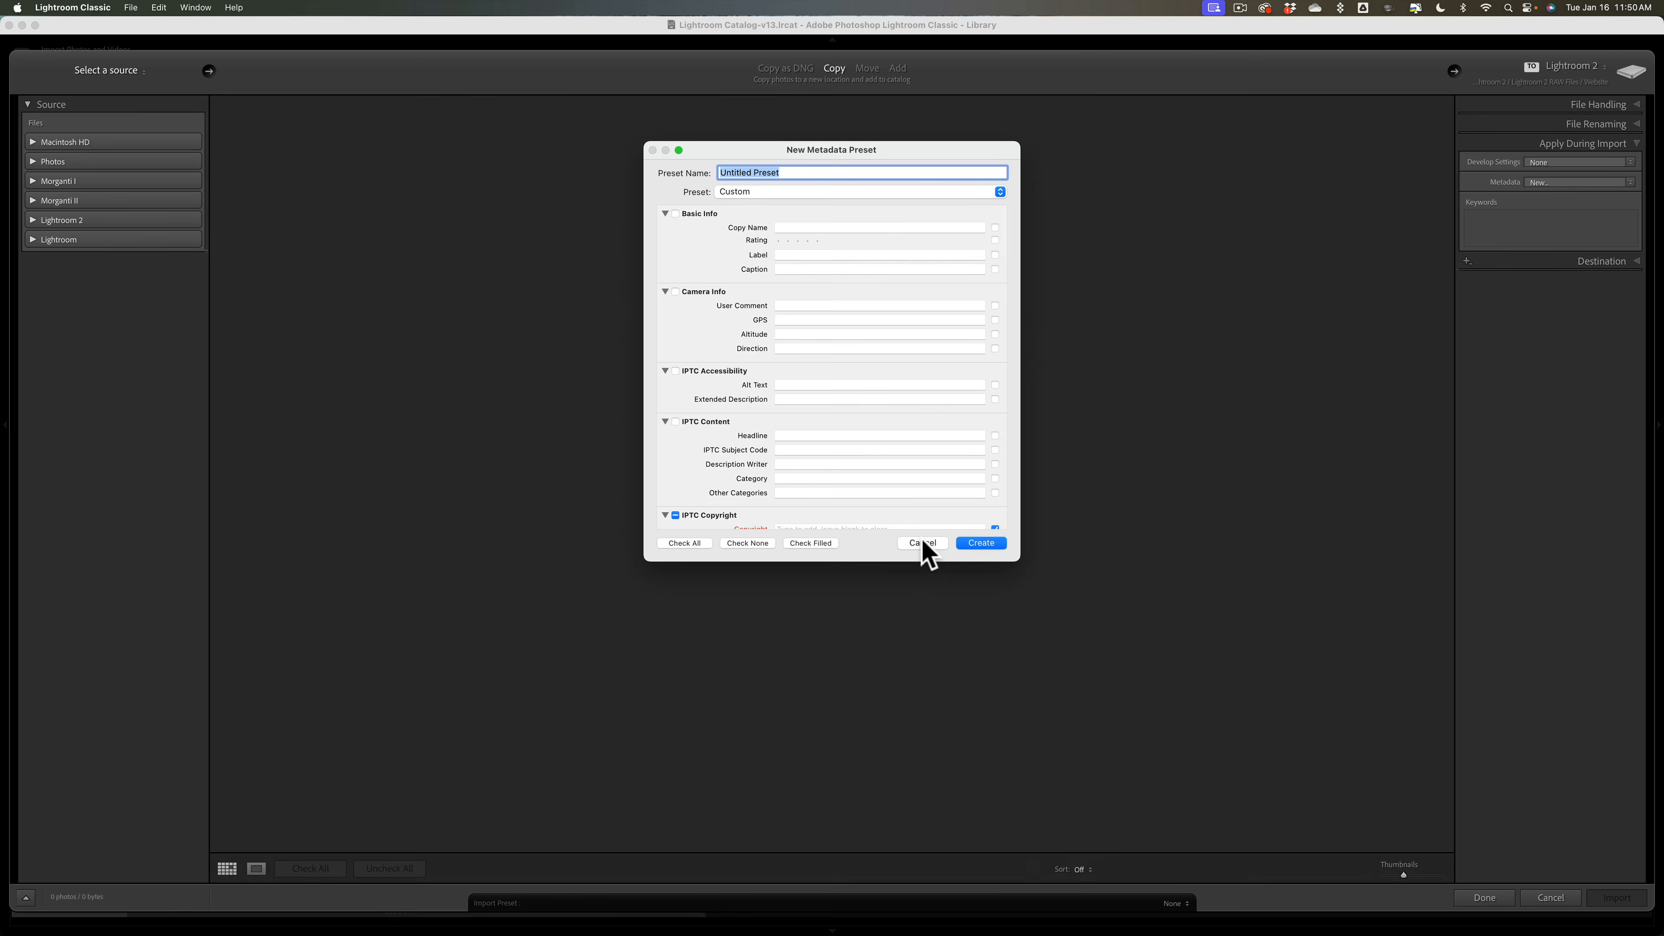
left_click(922, 540)
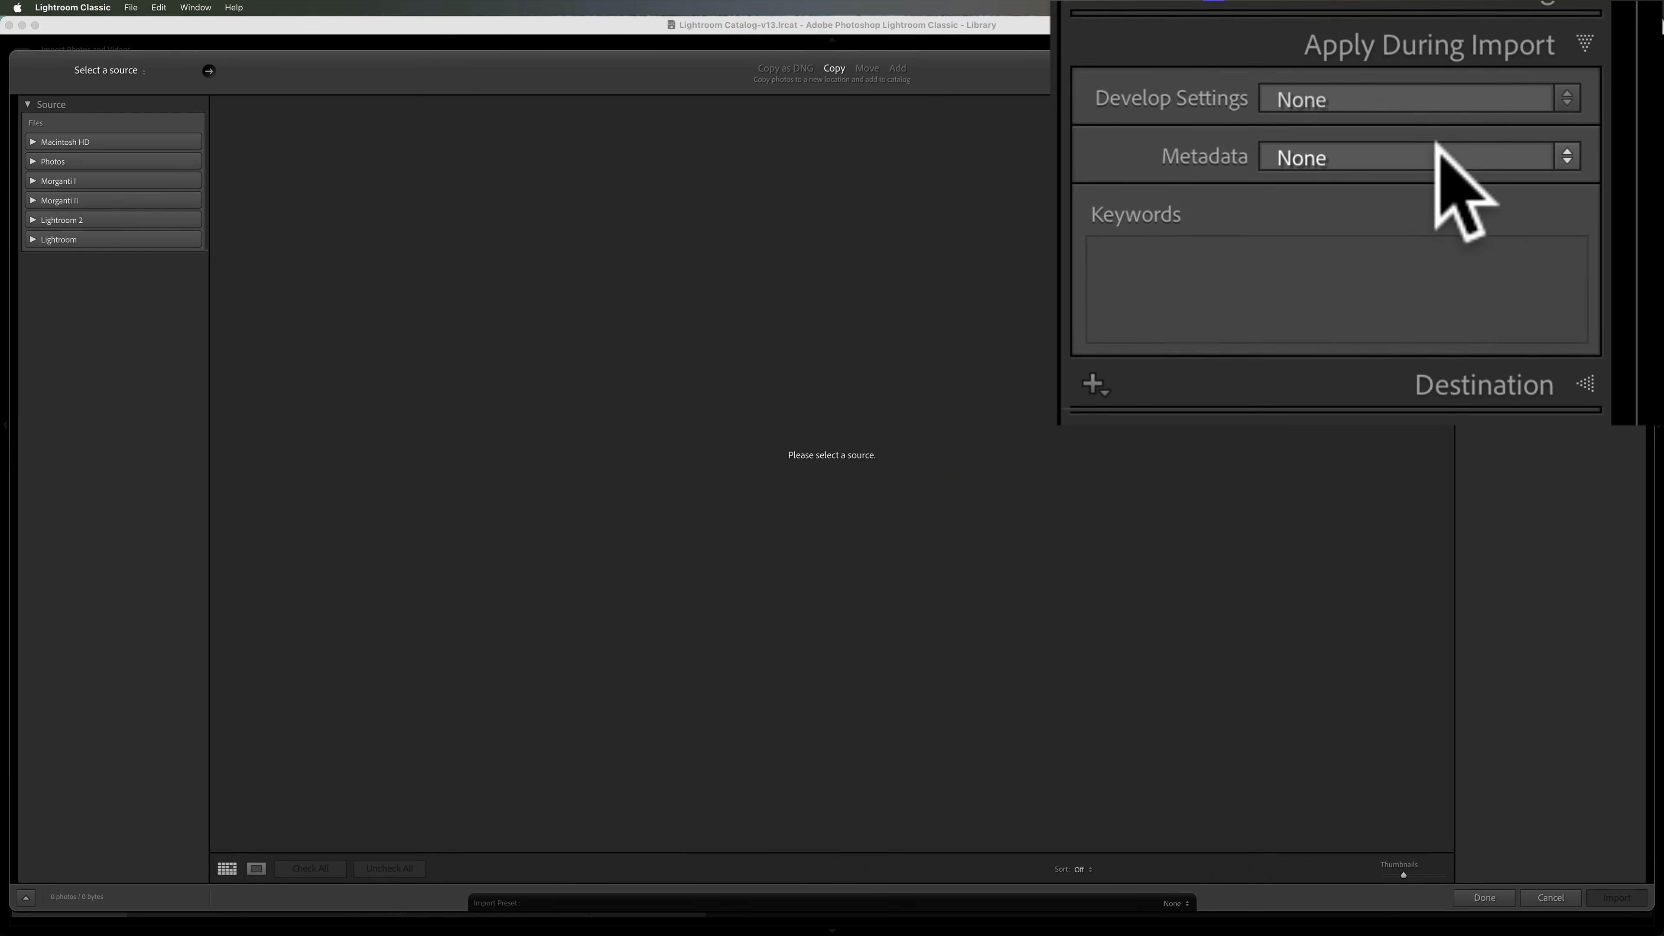
Step: Set Apply During Import metadata to Import Preset, then cancel the Import window without importing
left_click(1586, 182)
left_click(1428, 195)
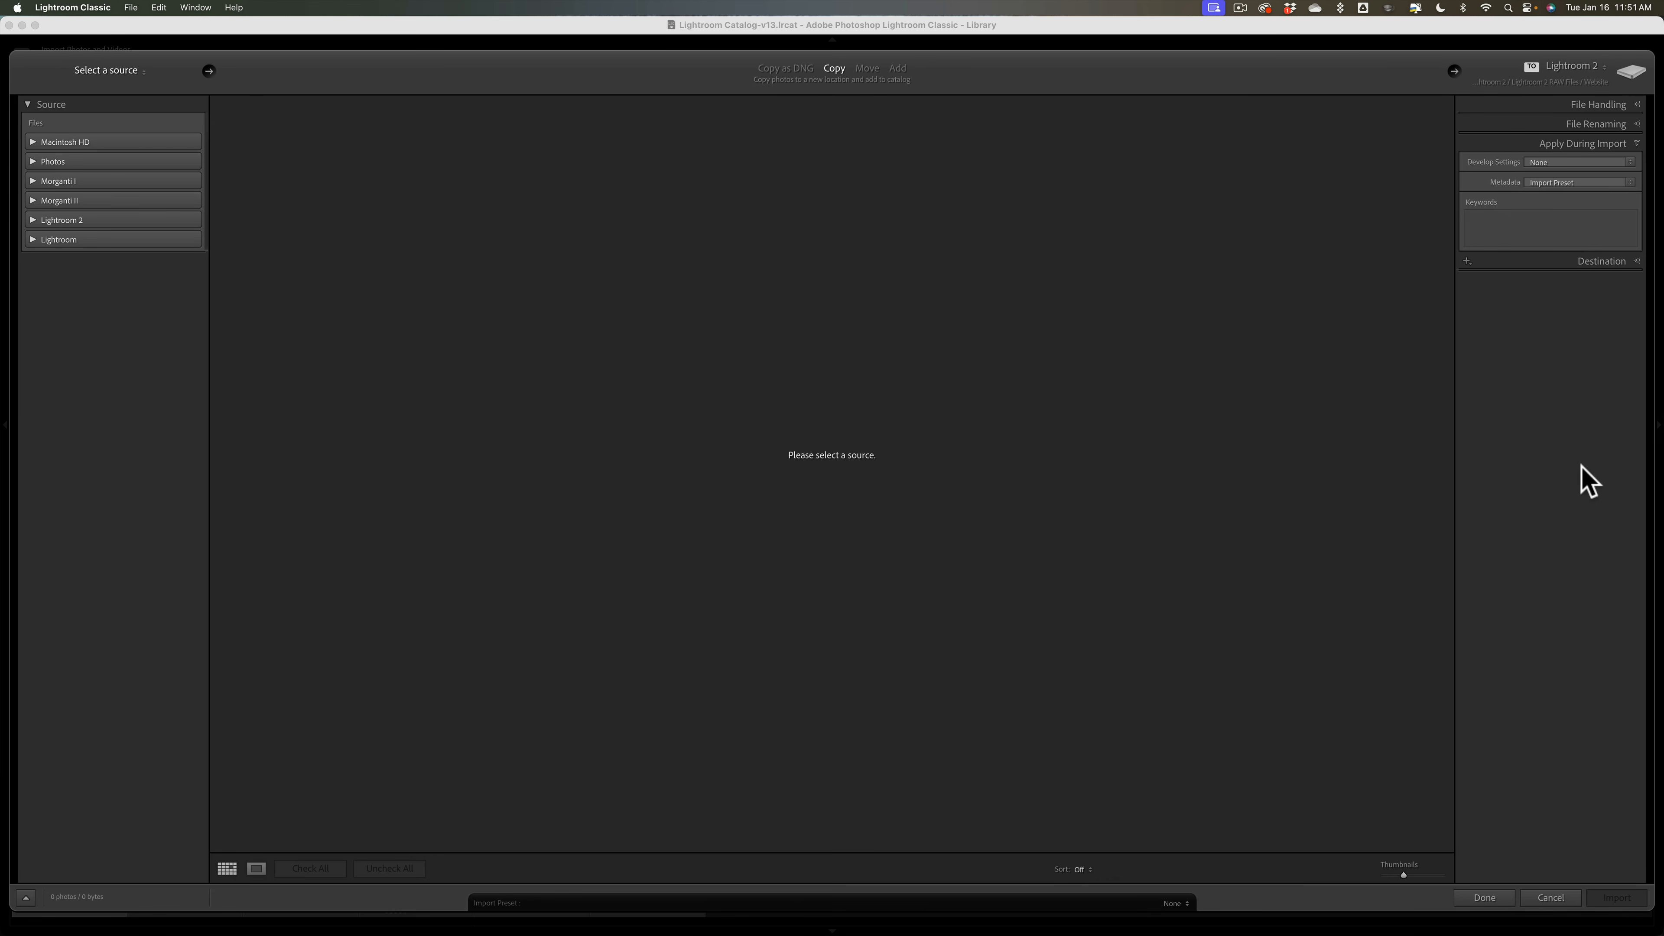
left_click(1551, 898)
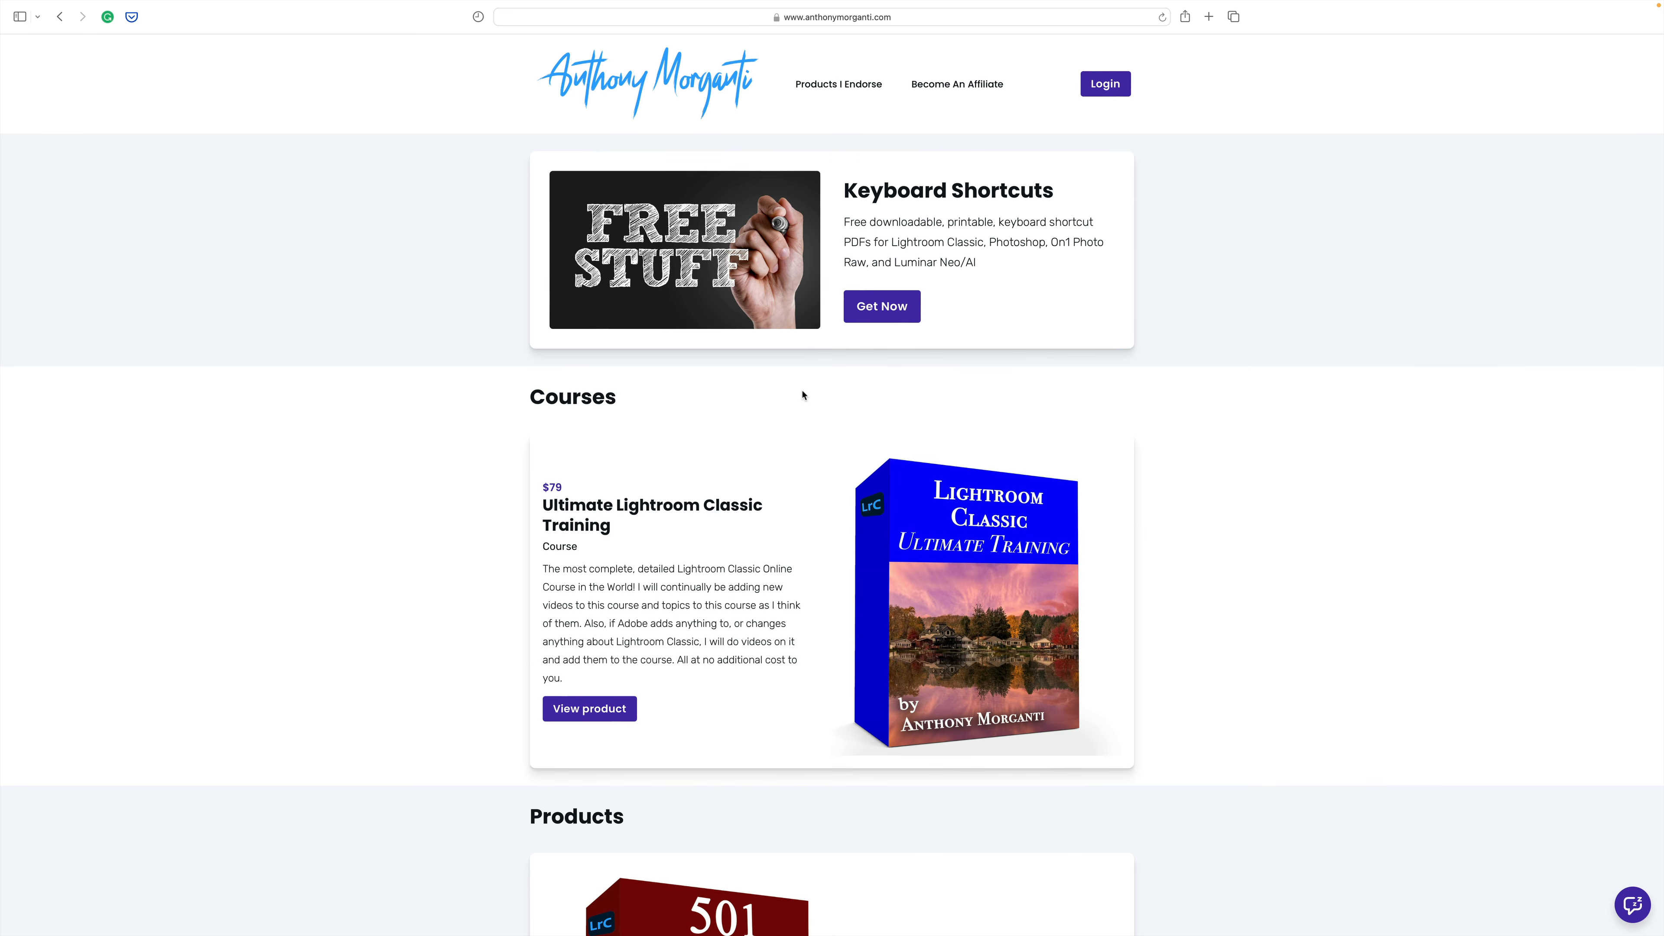
scroll(803, 395, "down", 8)
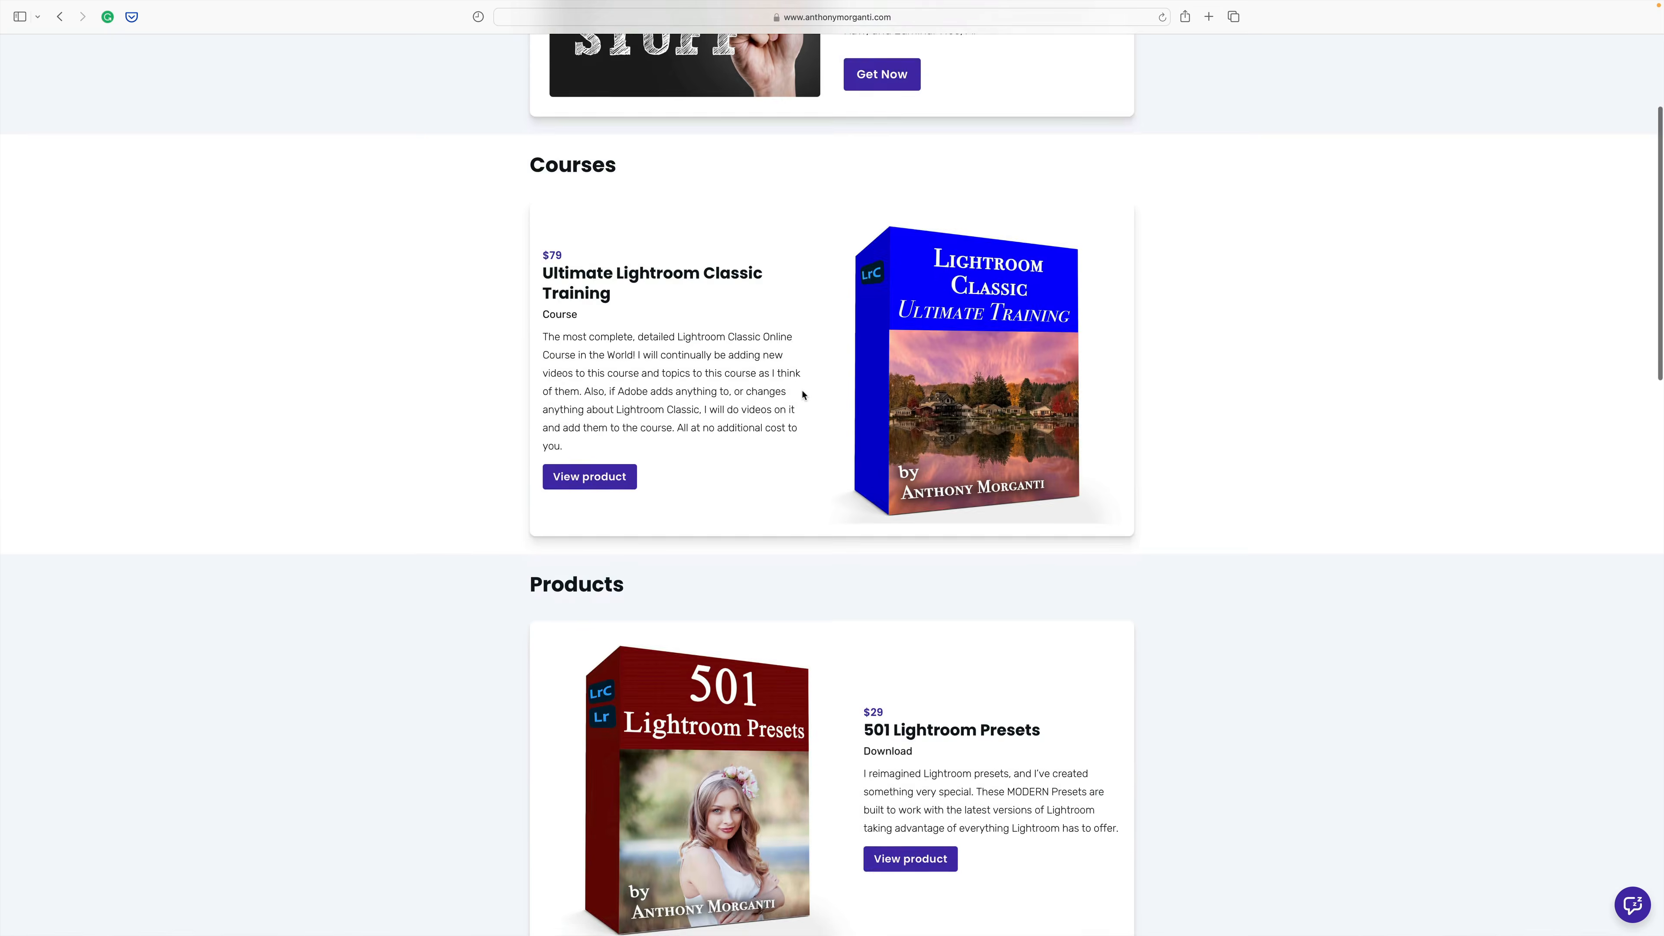
scroll(803, 395, "down", 5)
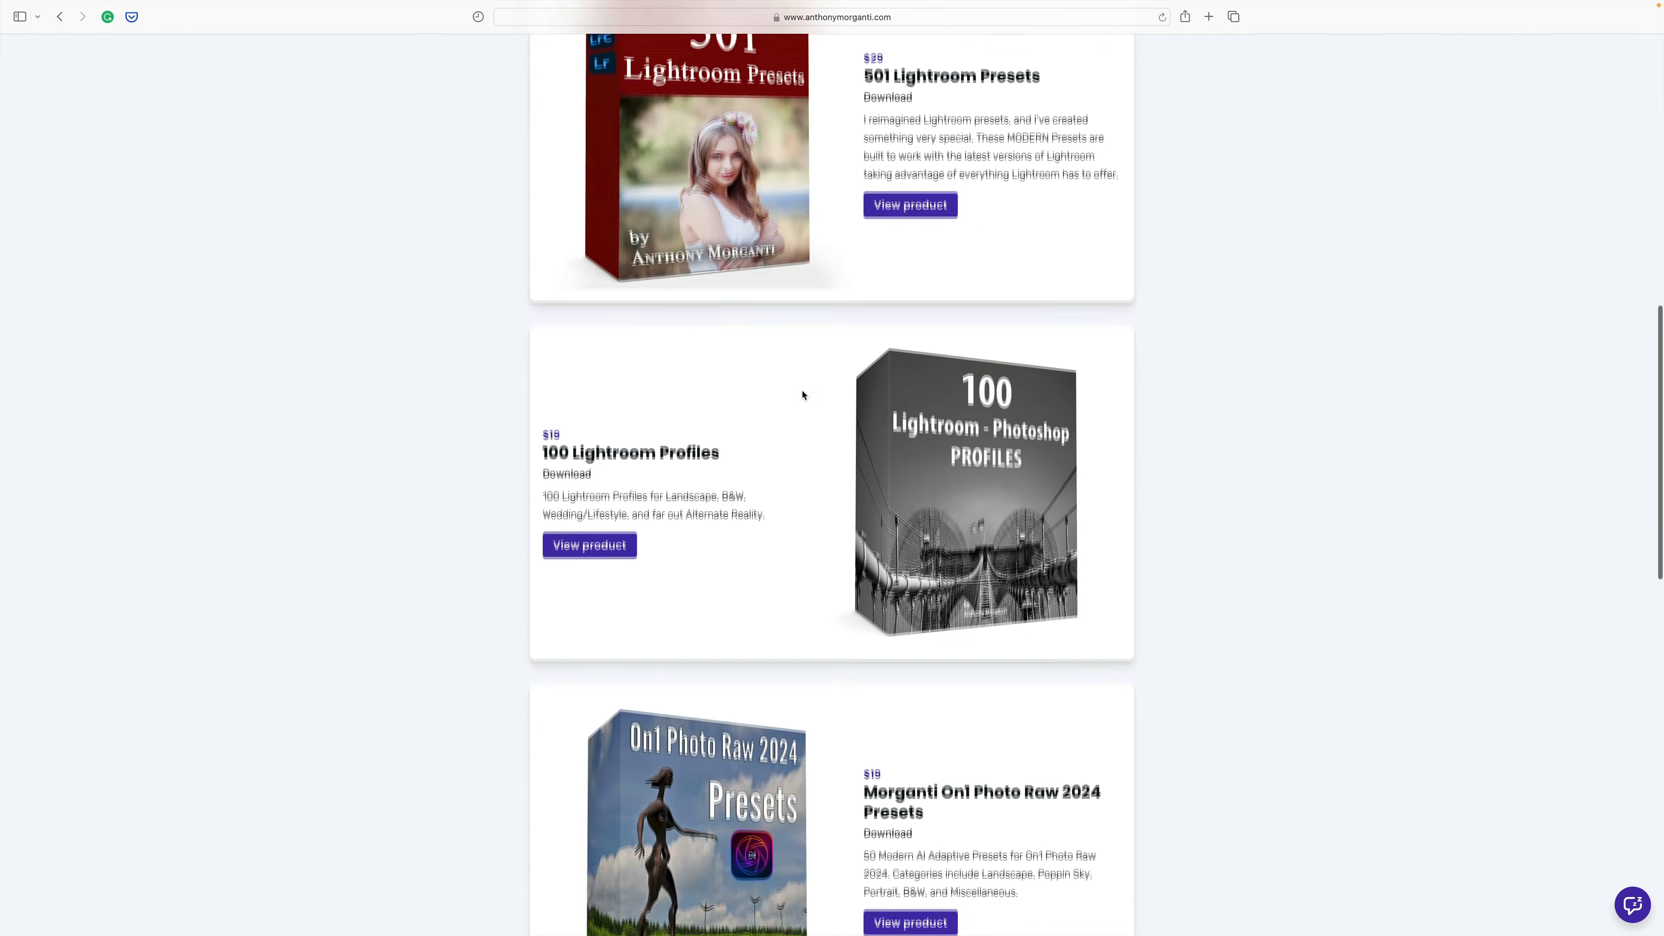
scroll(803, 395, "up", 13)
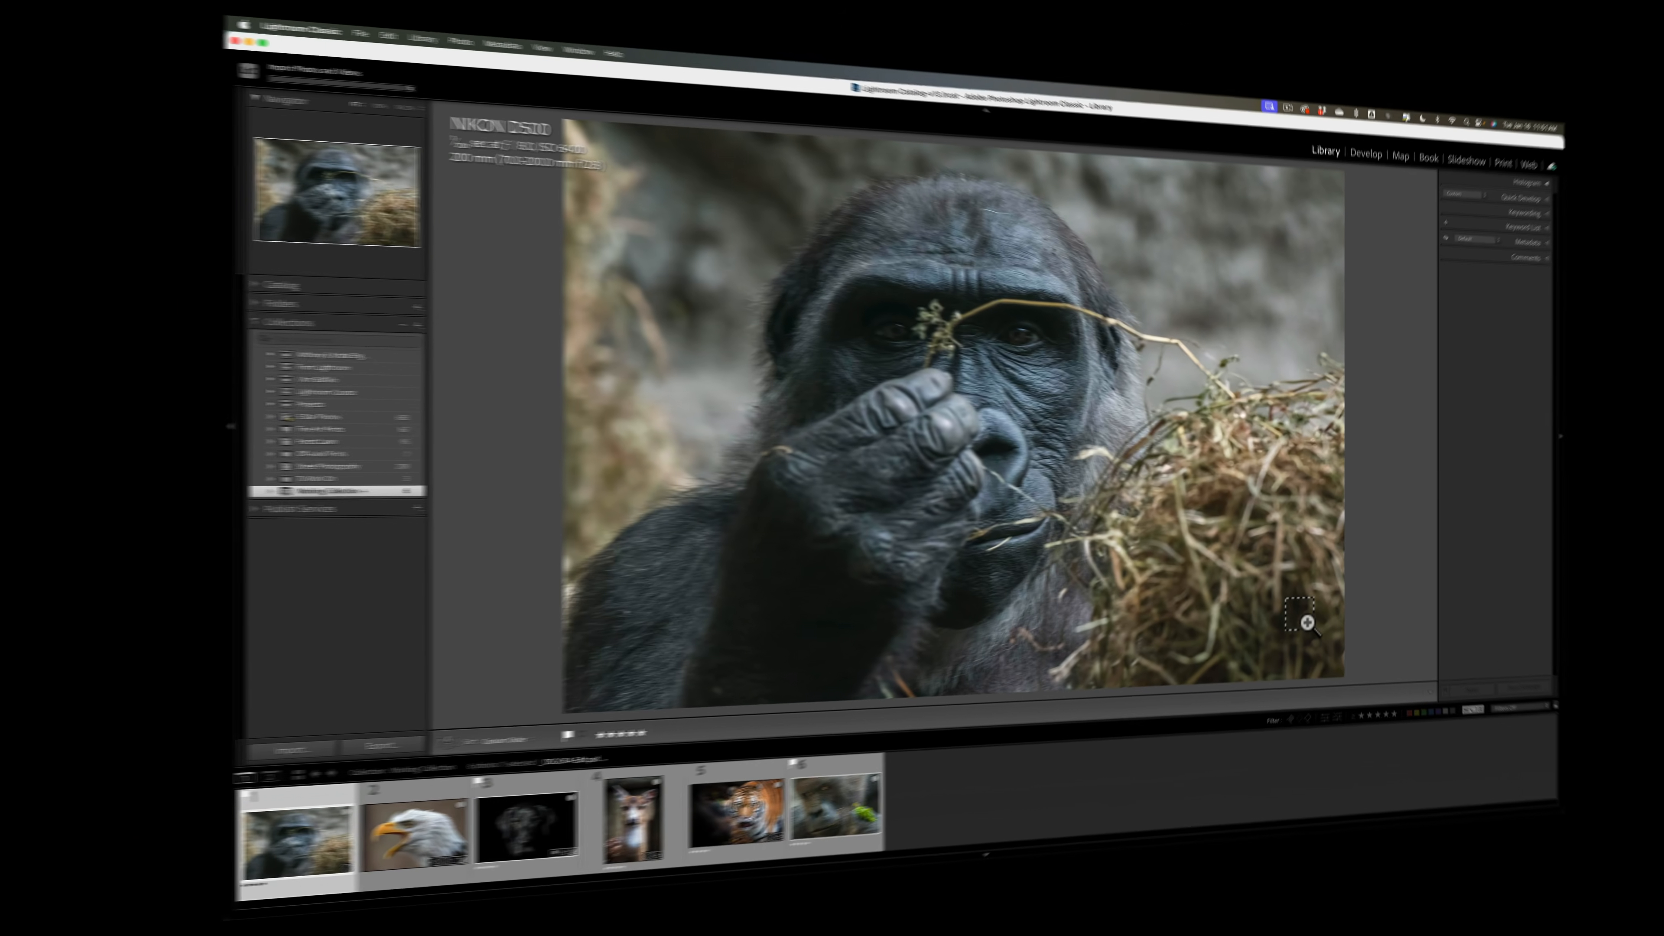
Step: Bring up Export One File and load the Original user export preset
key("shift+super+e")
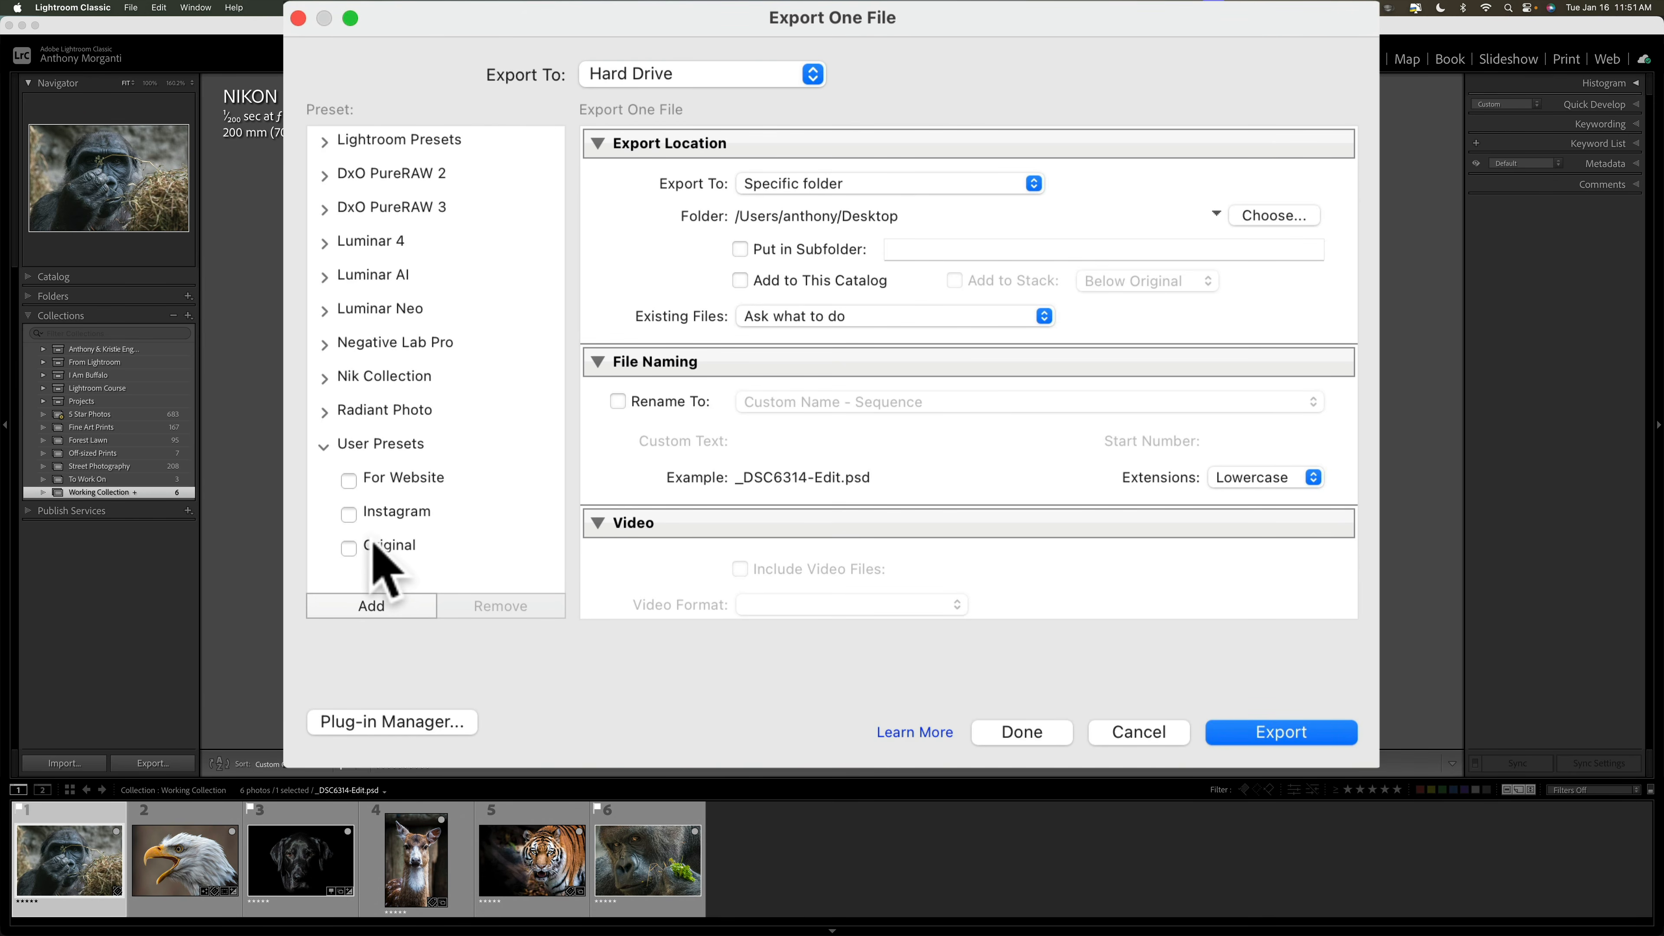
left_click(408, 546)
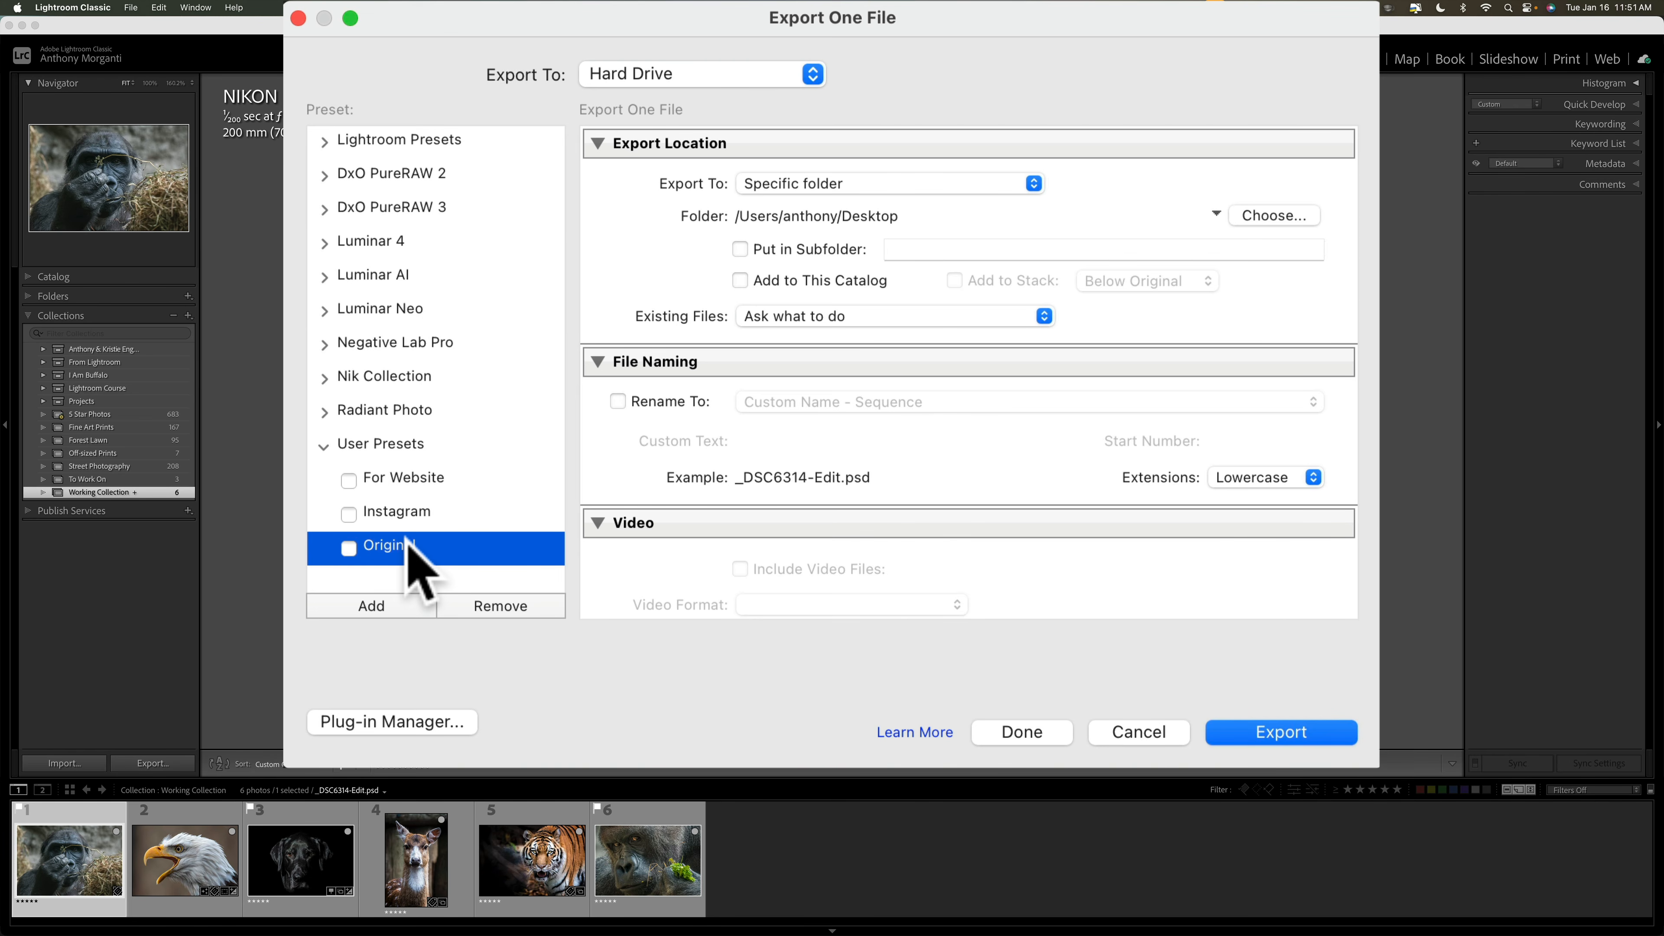
Step: Review the Instagram preset (JPEG 100, sRGB, 1,080 px long edge), then load For Website
left_click(410, 512)
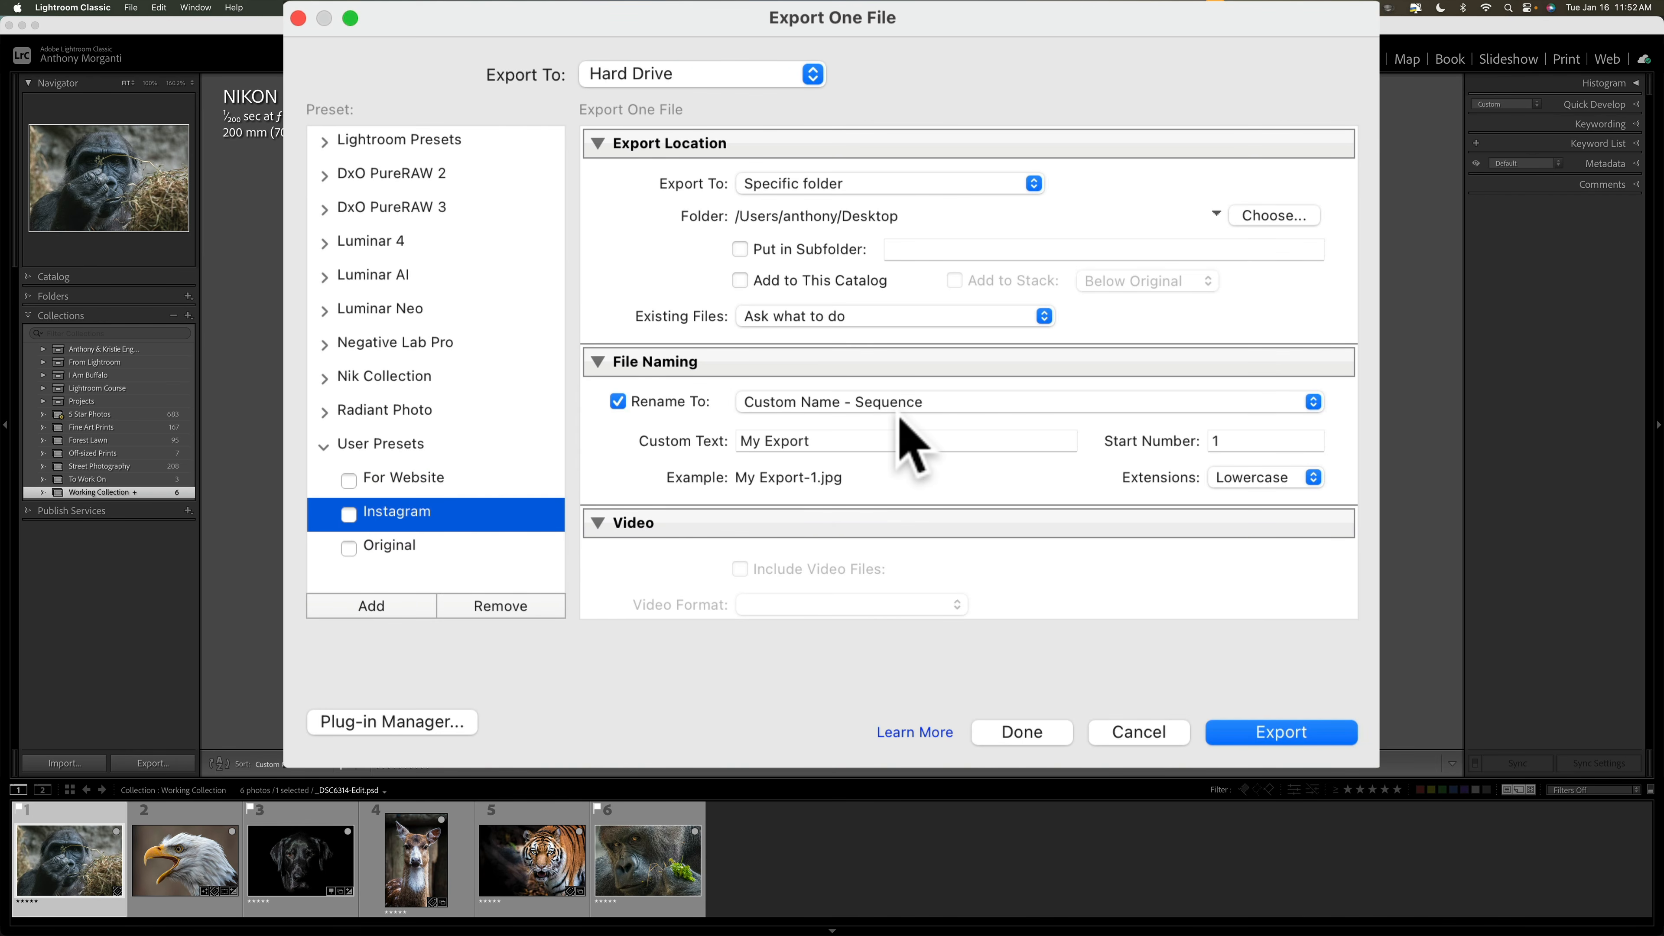
scroll(898, 393, "down", 1)
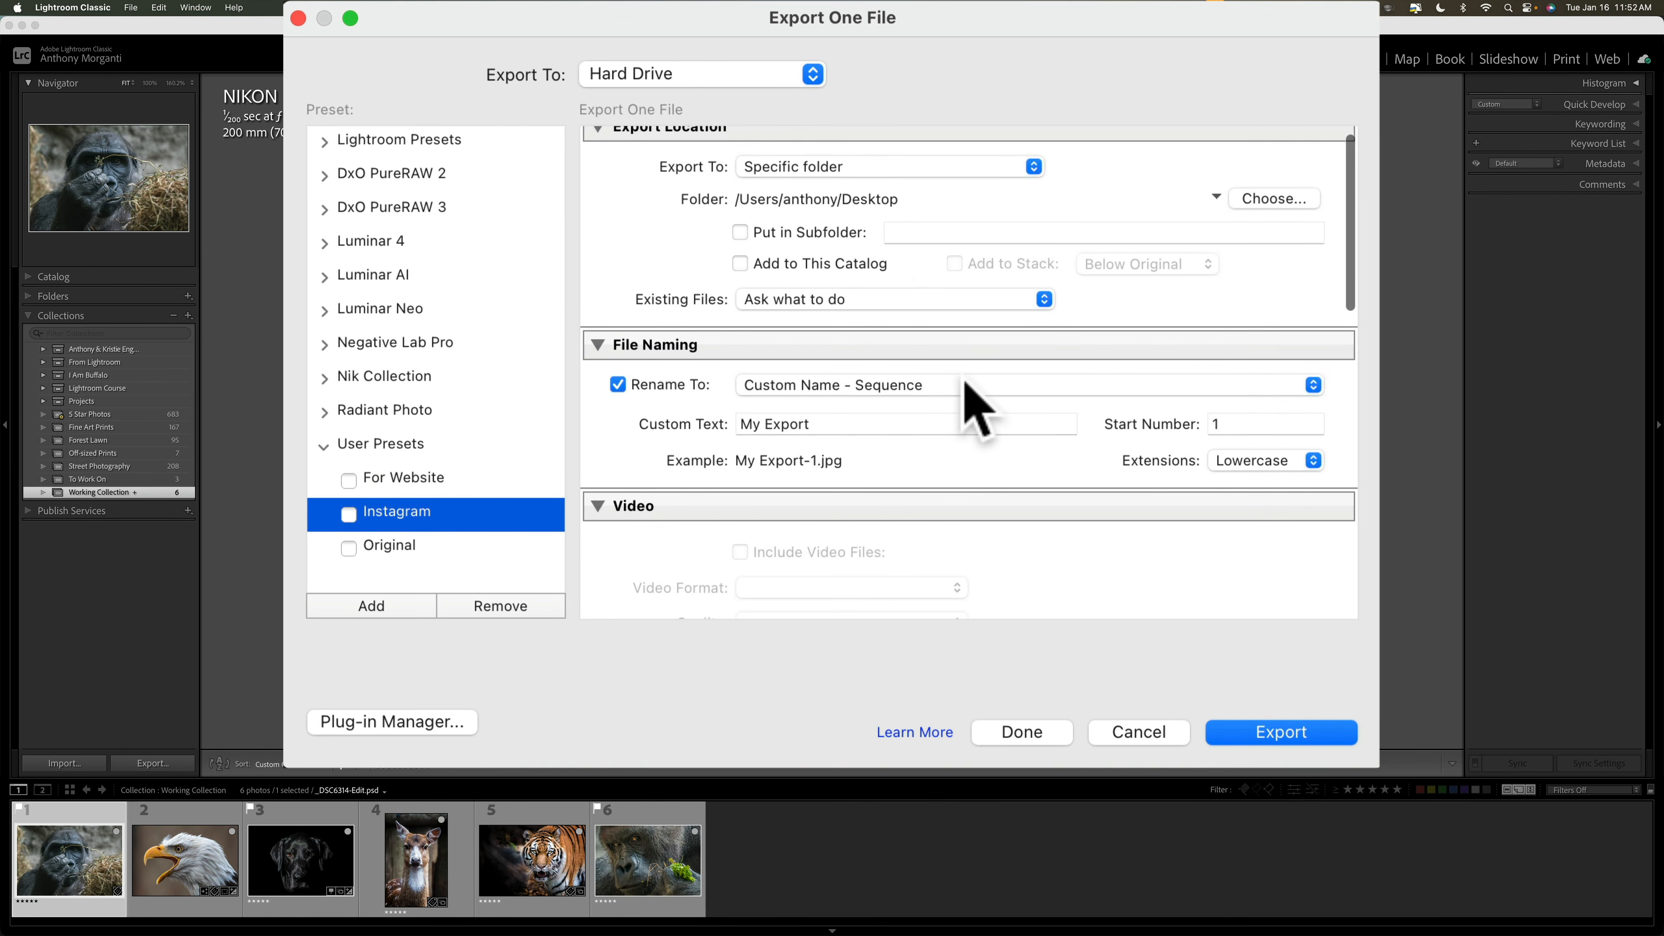
scroll(976, 396, "down", 3)
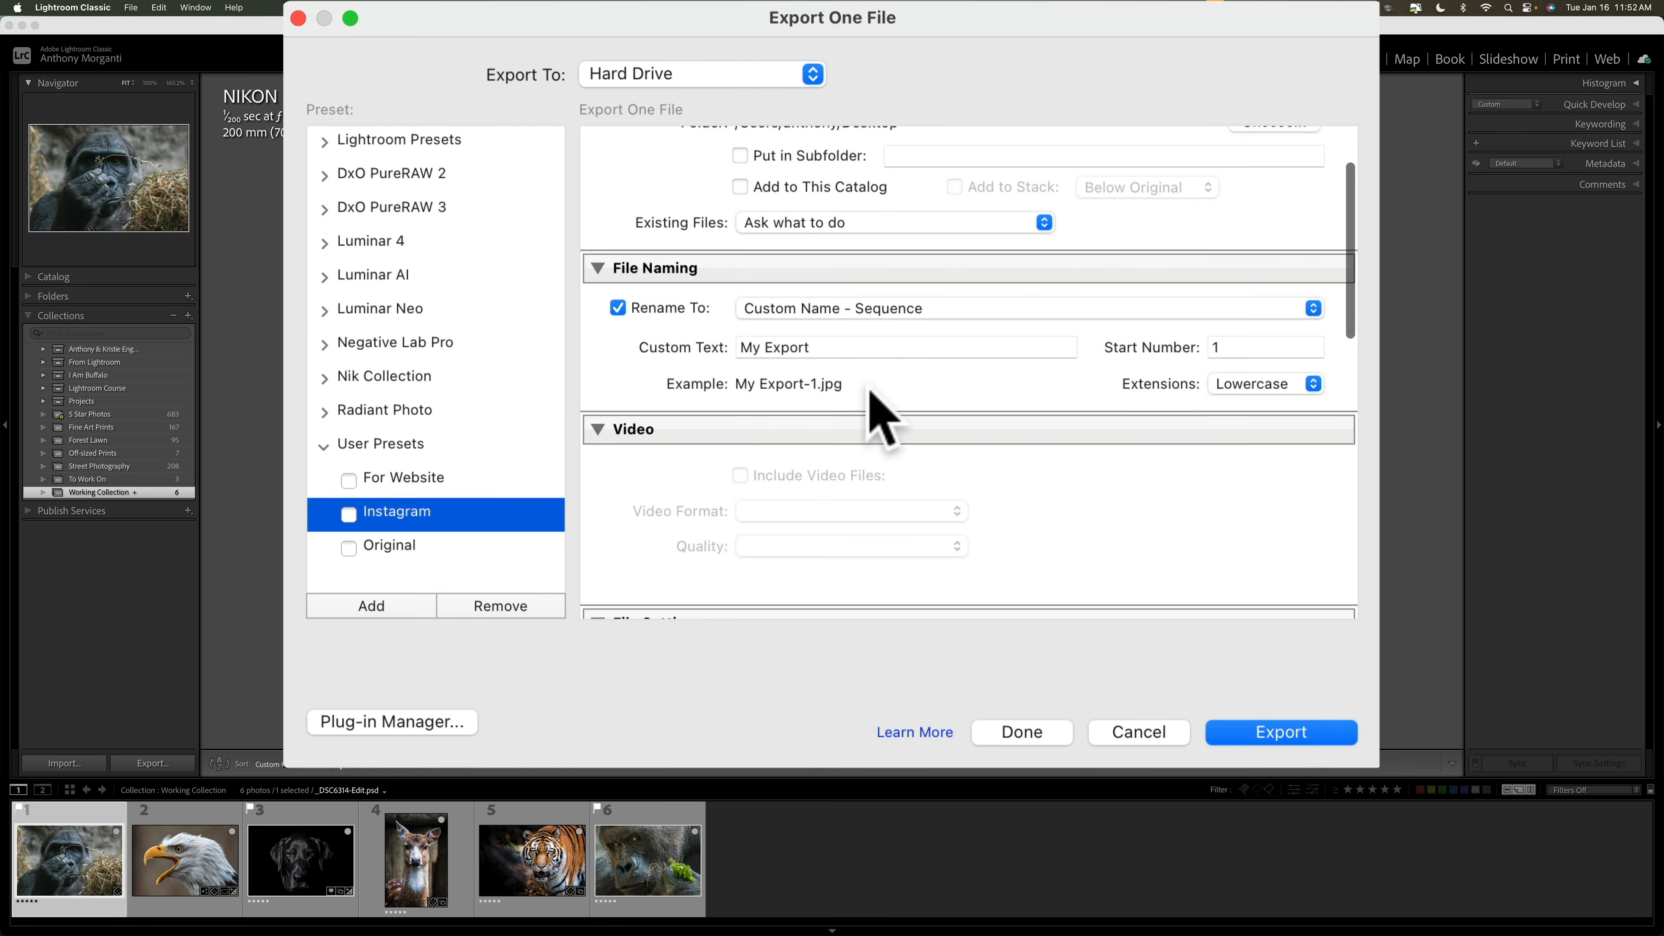
scroll(874, 393, "down", 4)
scroll(870, 391, "down", 5)
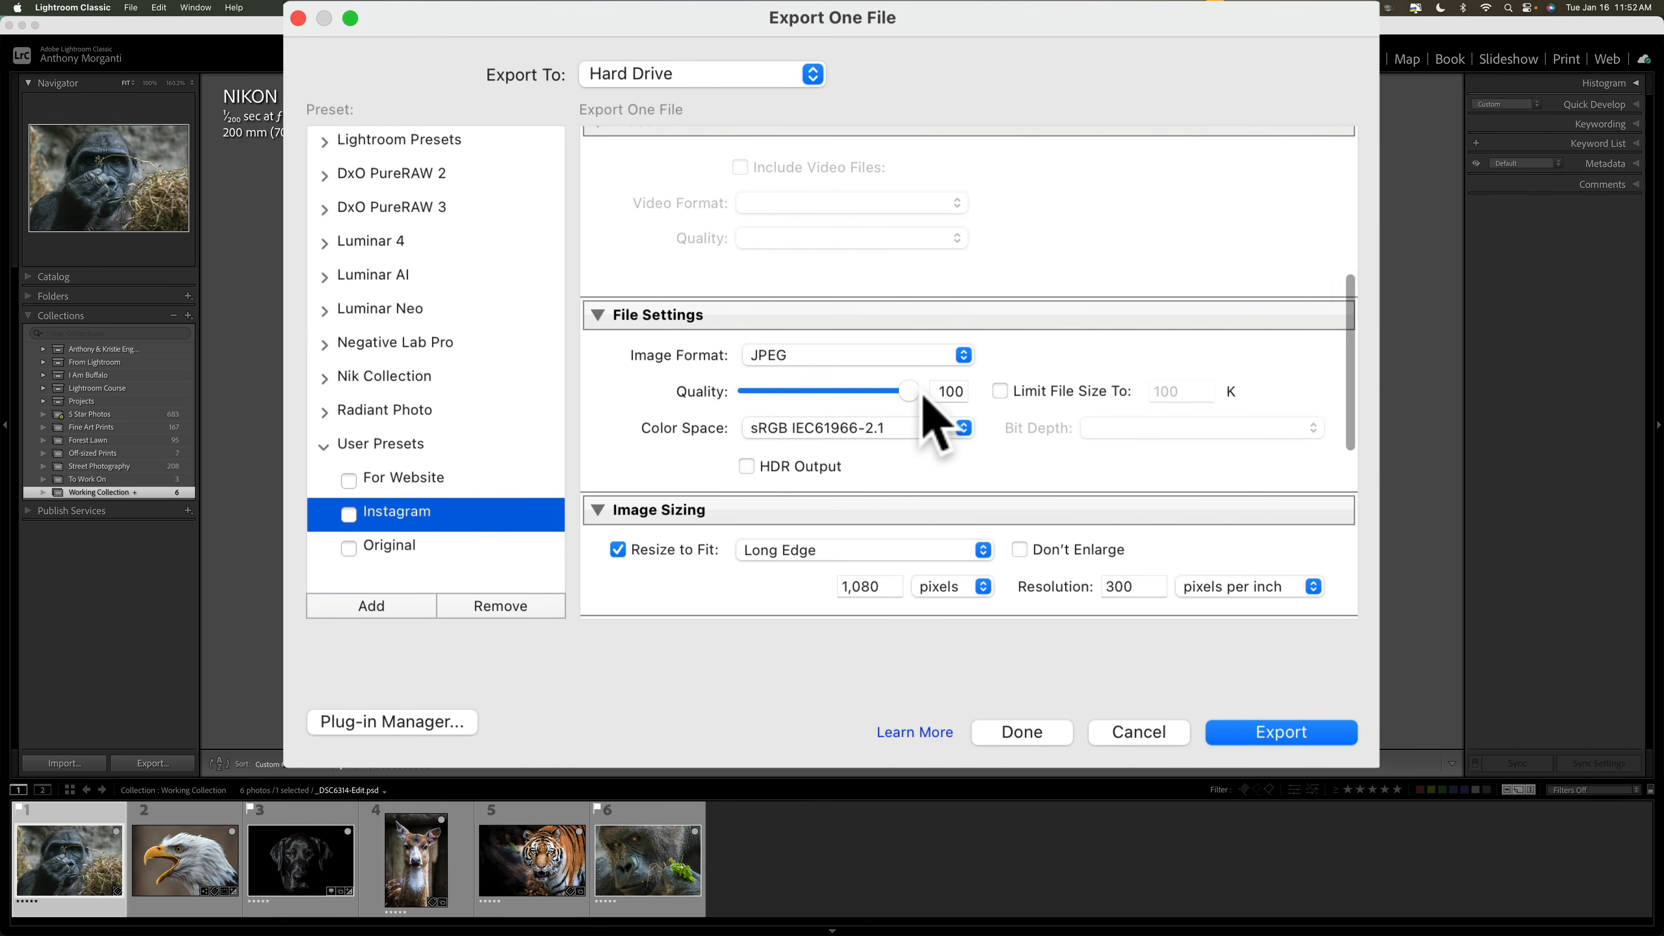
scroll(924, 410, "down", 3)
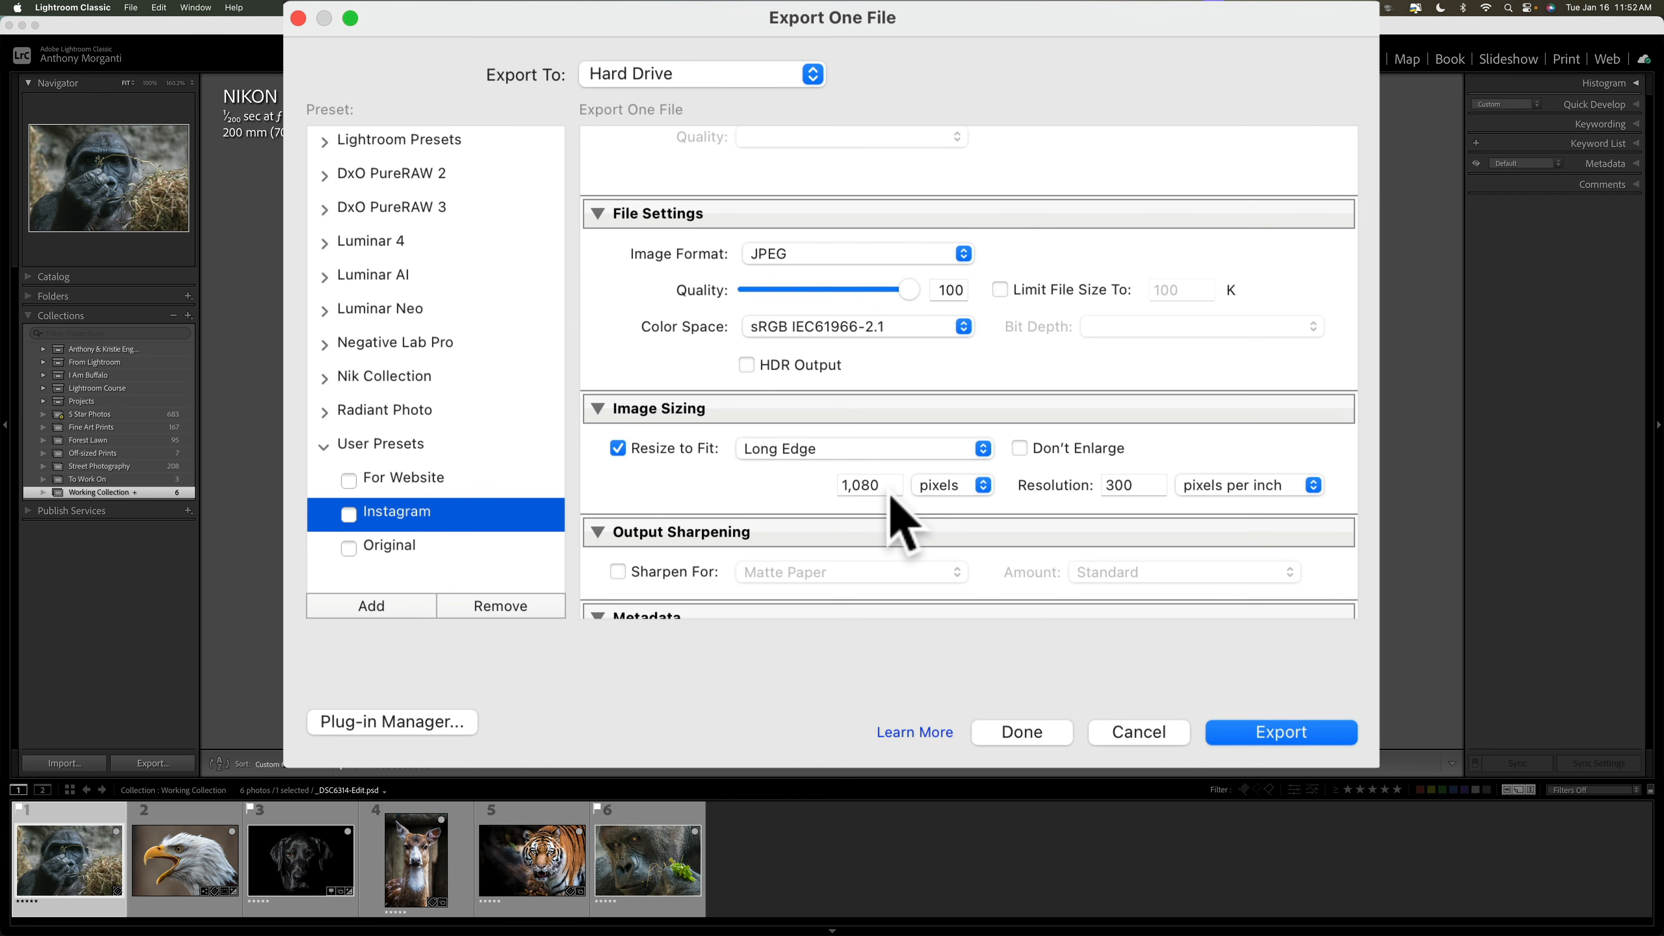
scroll(837, 482, "down", 1)
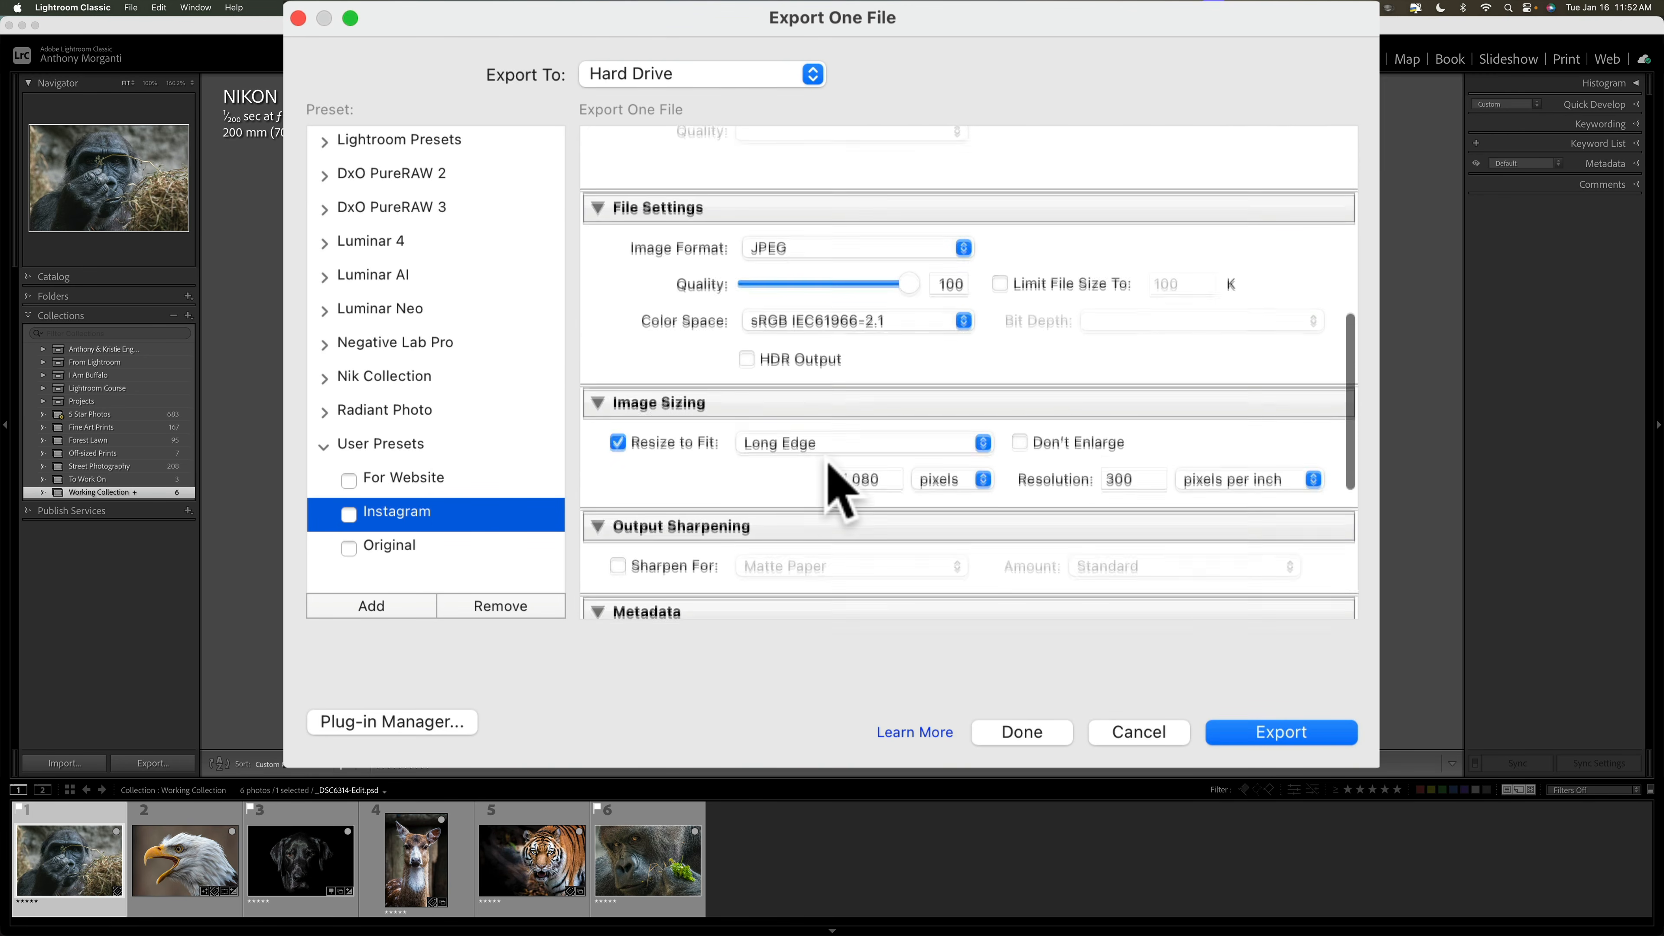
scroll(837, 482, "down", 2)
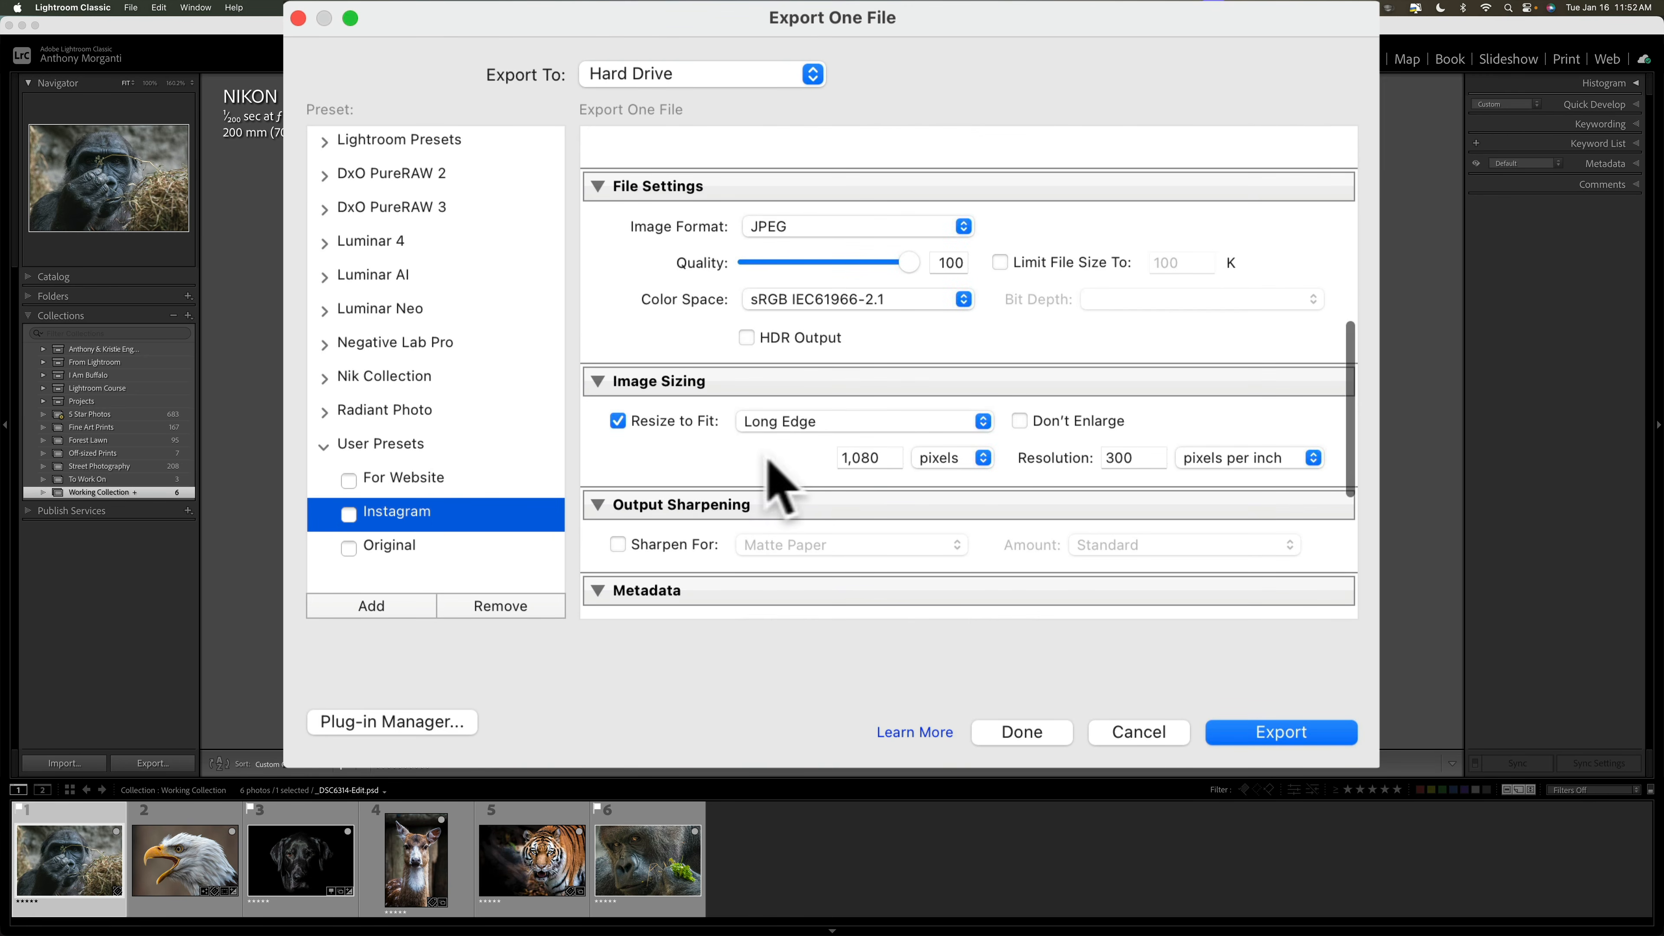
left_click(409, 479)
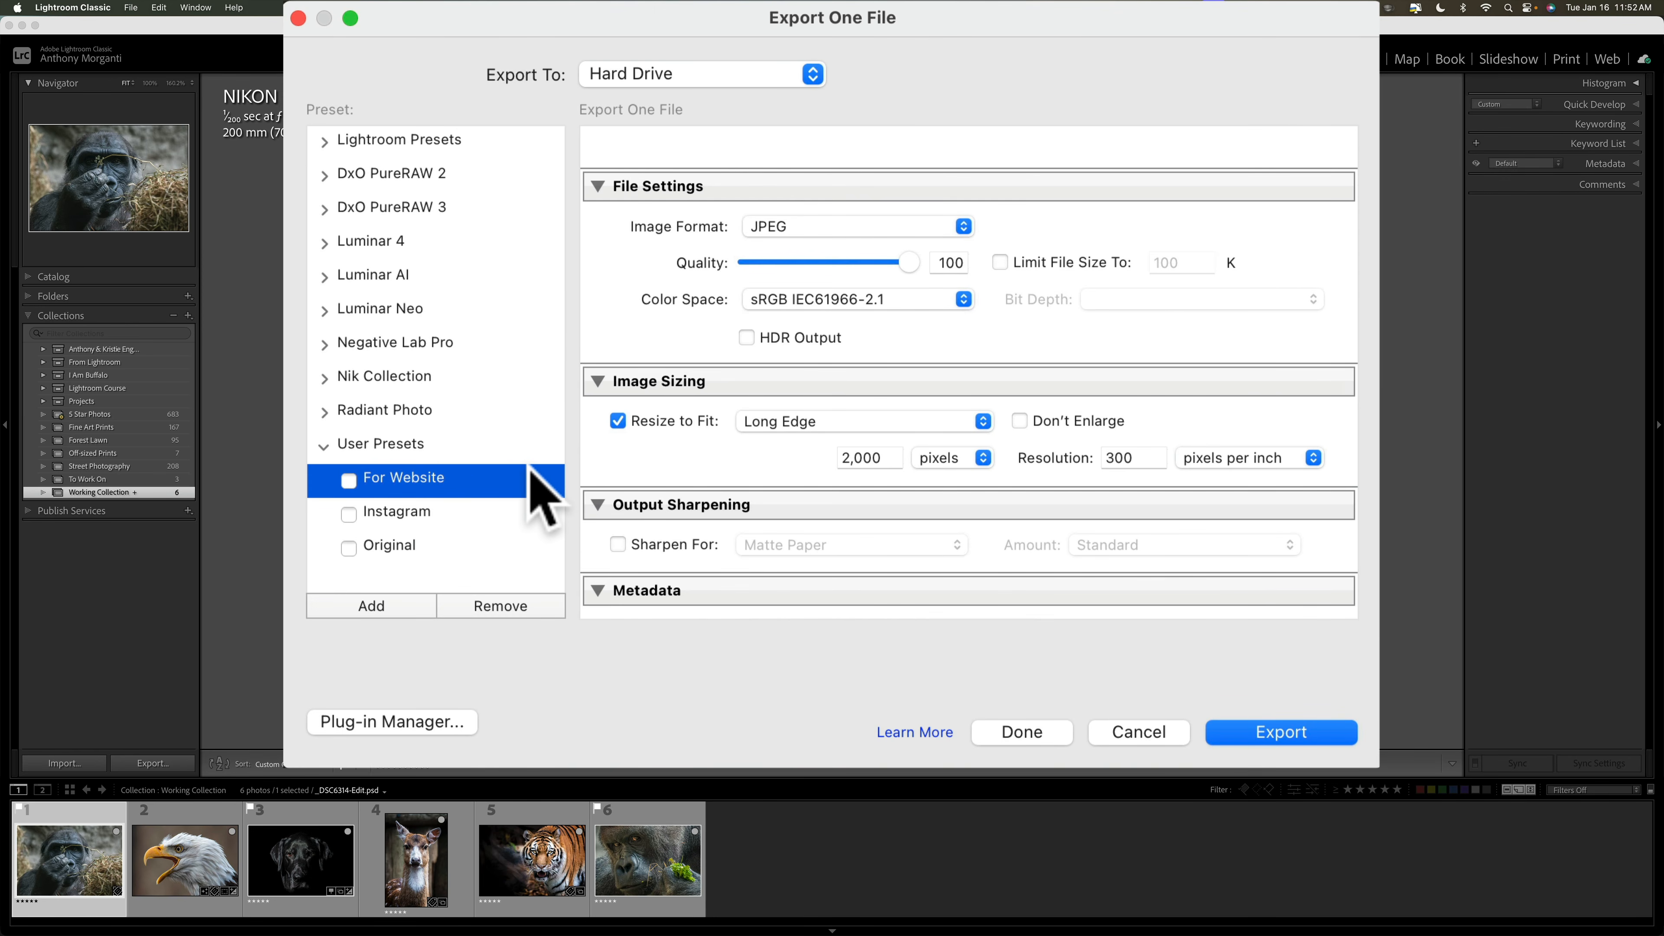
Step: Review the For Website settings (2,000 px long edge, 300 ppi, Copyright Only) and add a new preset
scroll(885, 484, "up", 5)
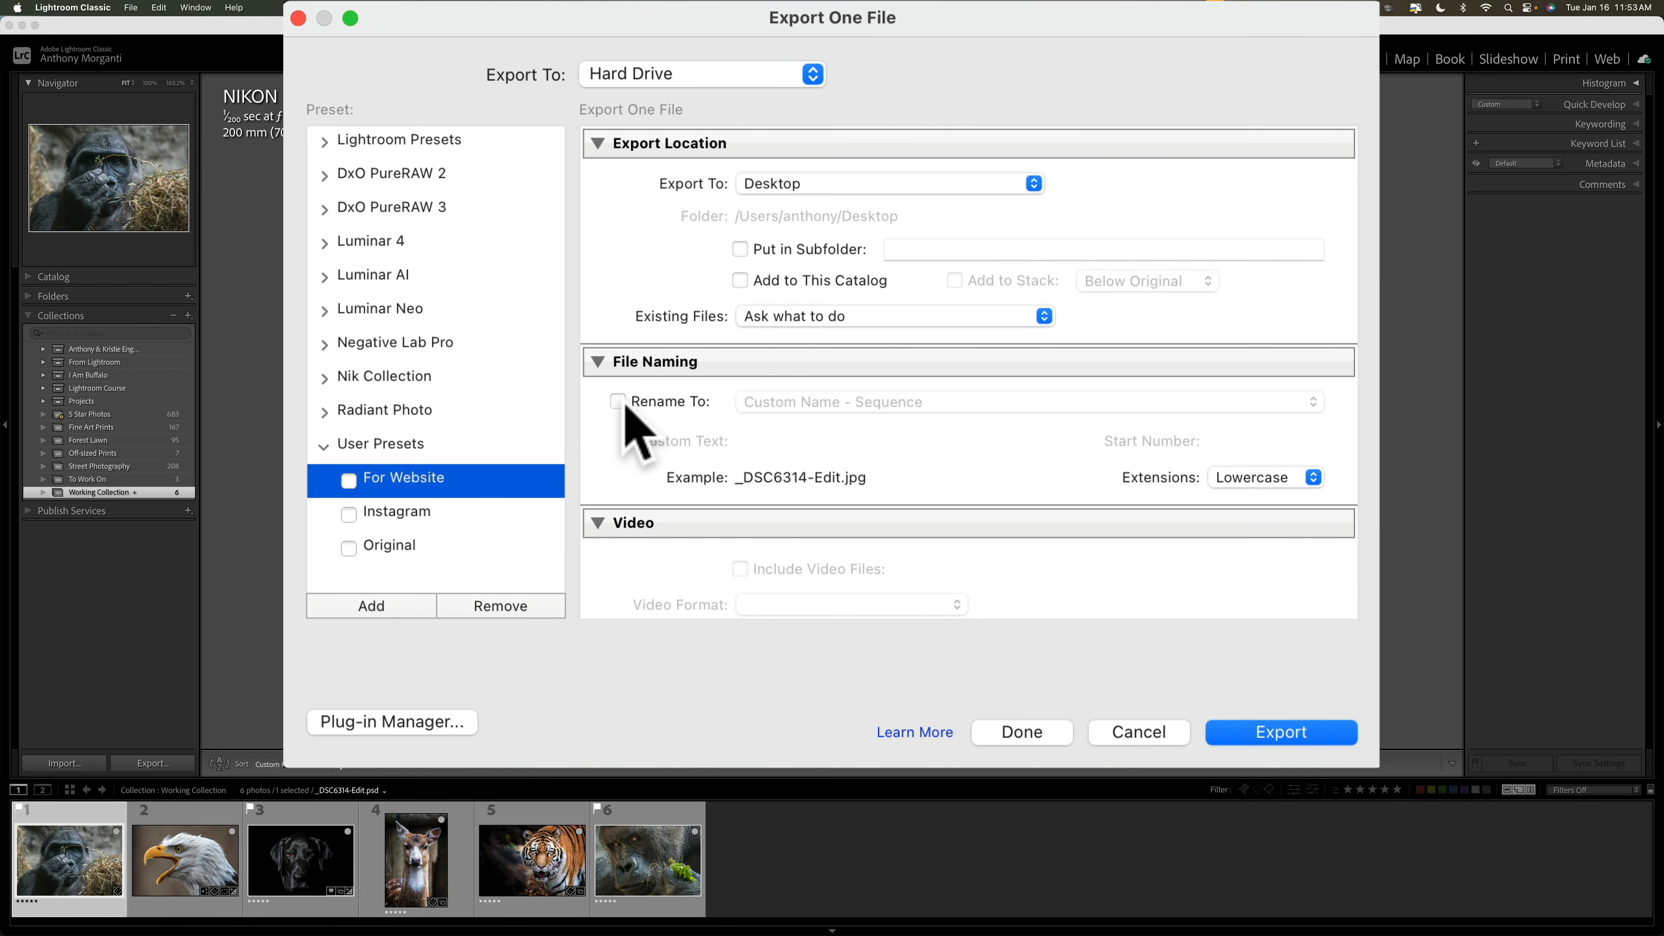
scroll(902, 423, "down", 3)
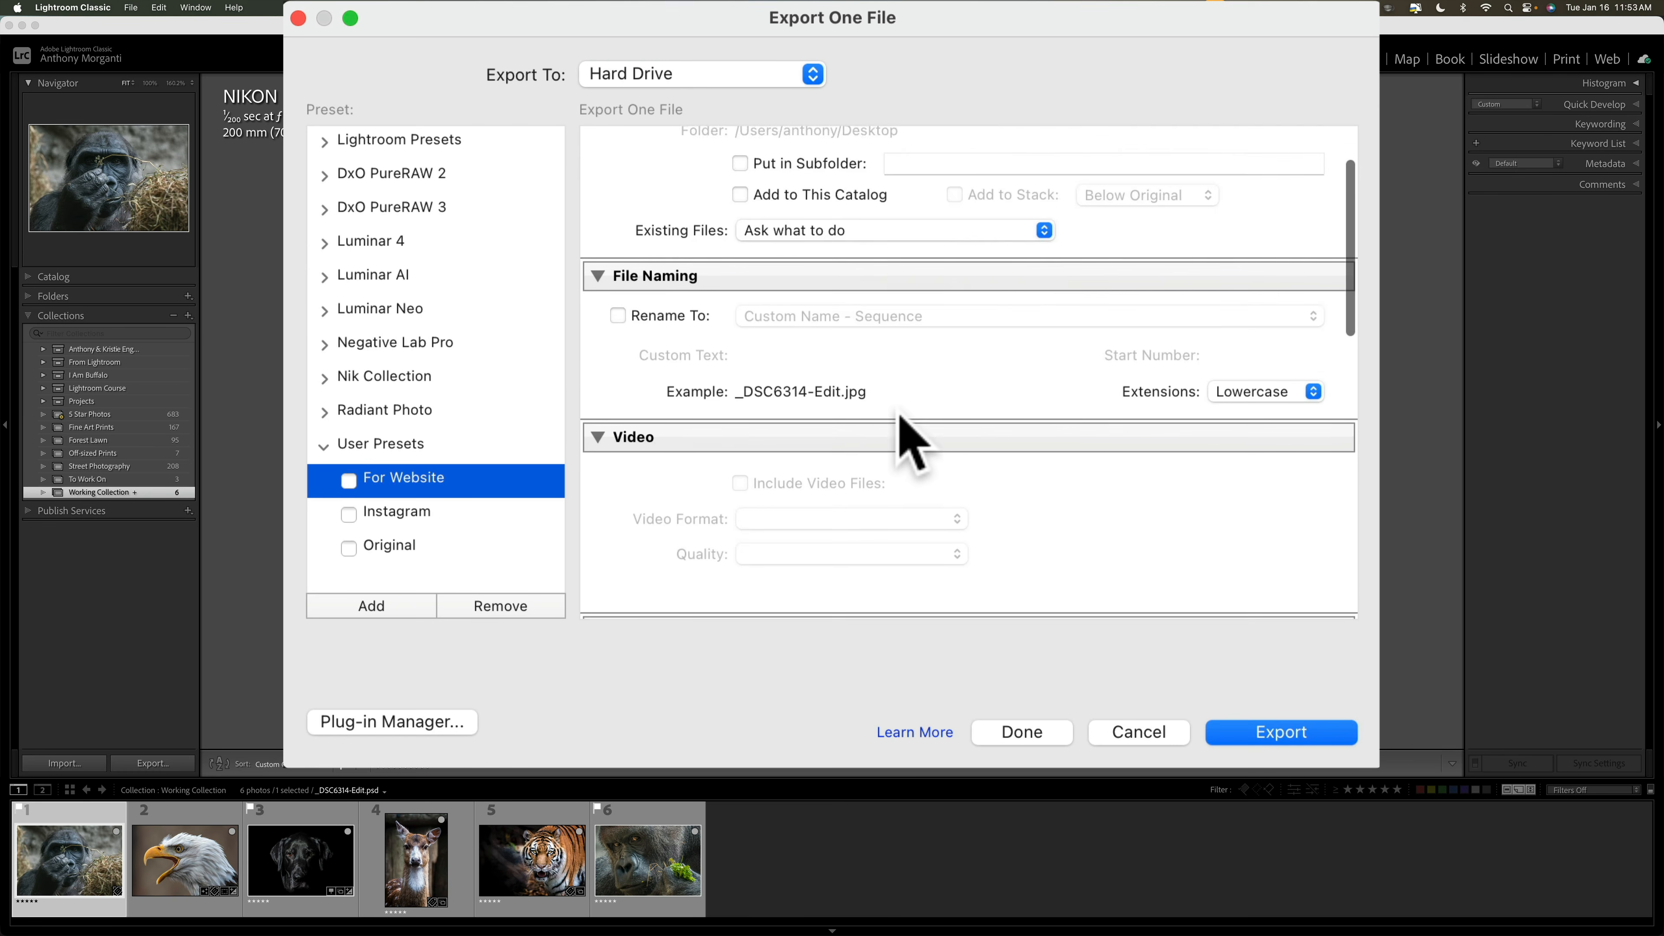
scroll(900, 417, "down", 3)
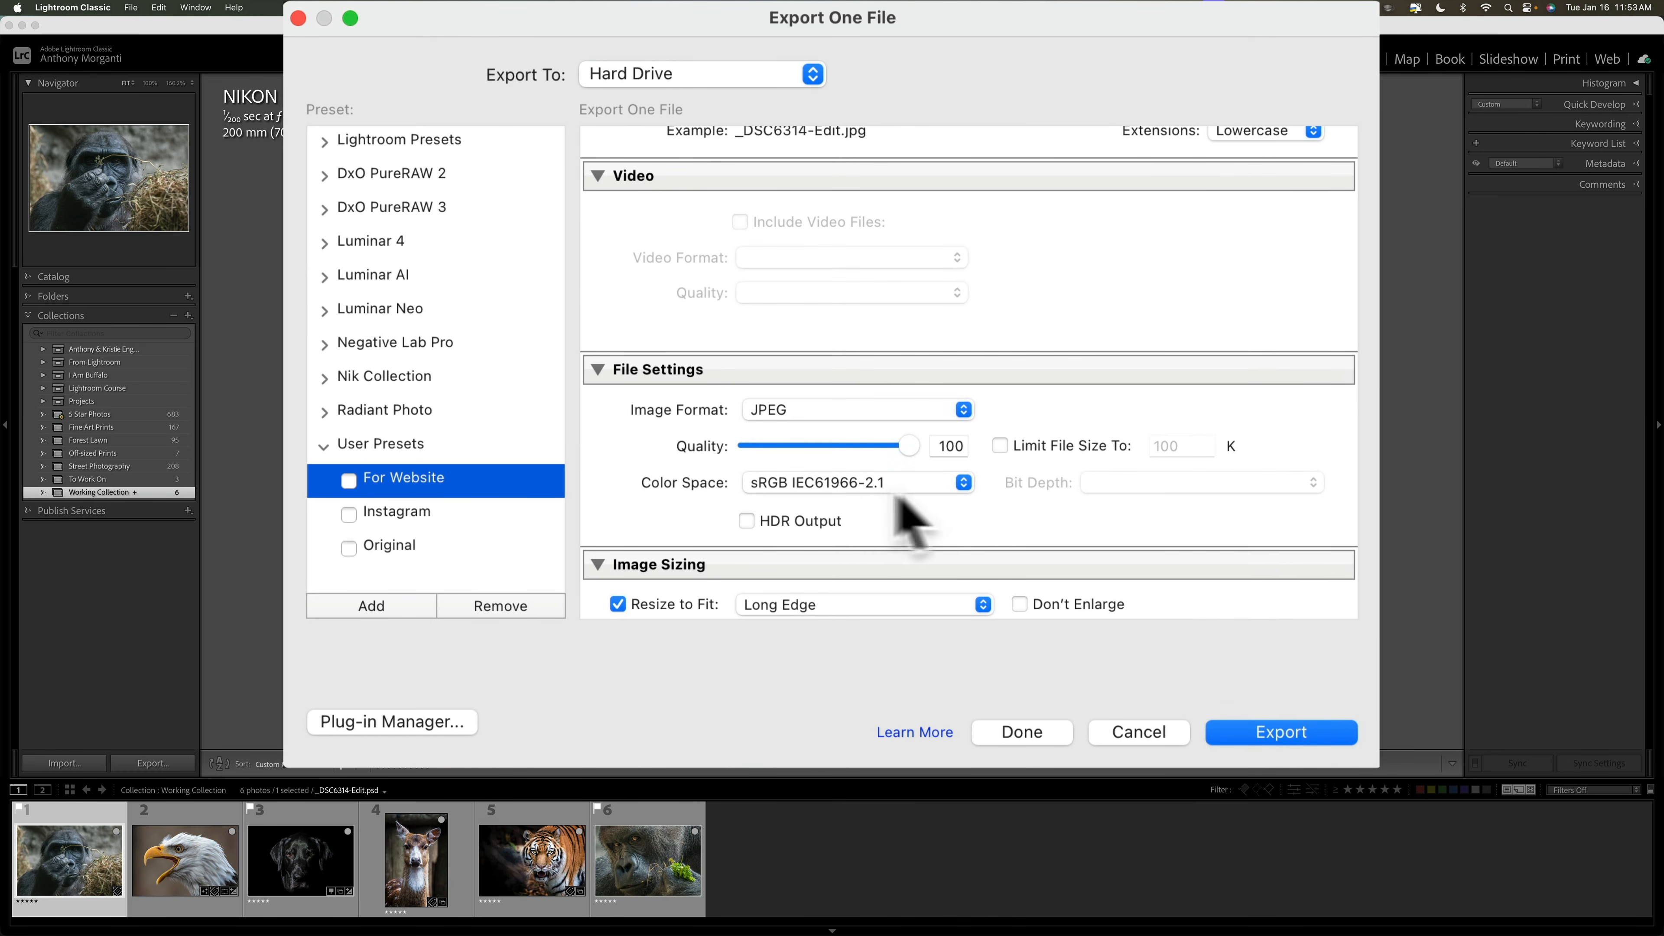
scroll(896, 458, "down", 4)
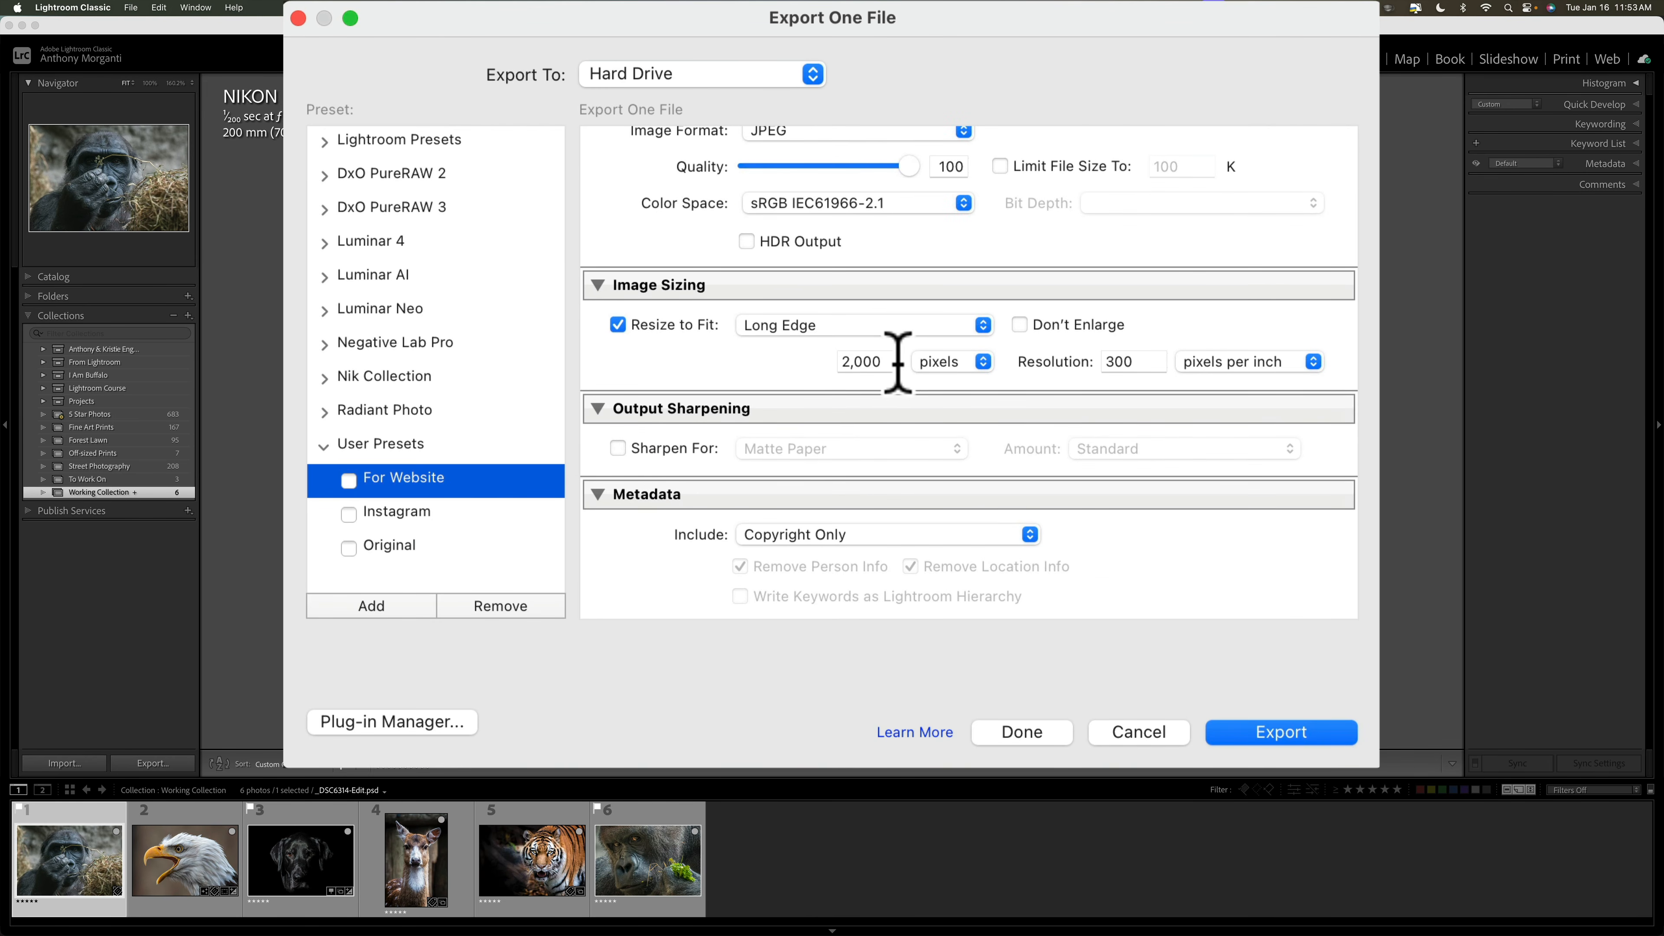
scroll(851, 446, "down", 3)
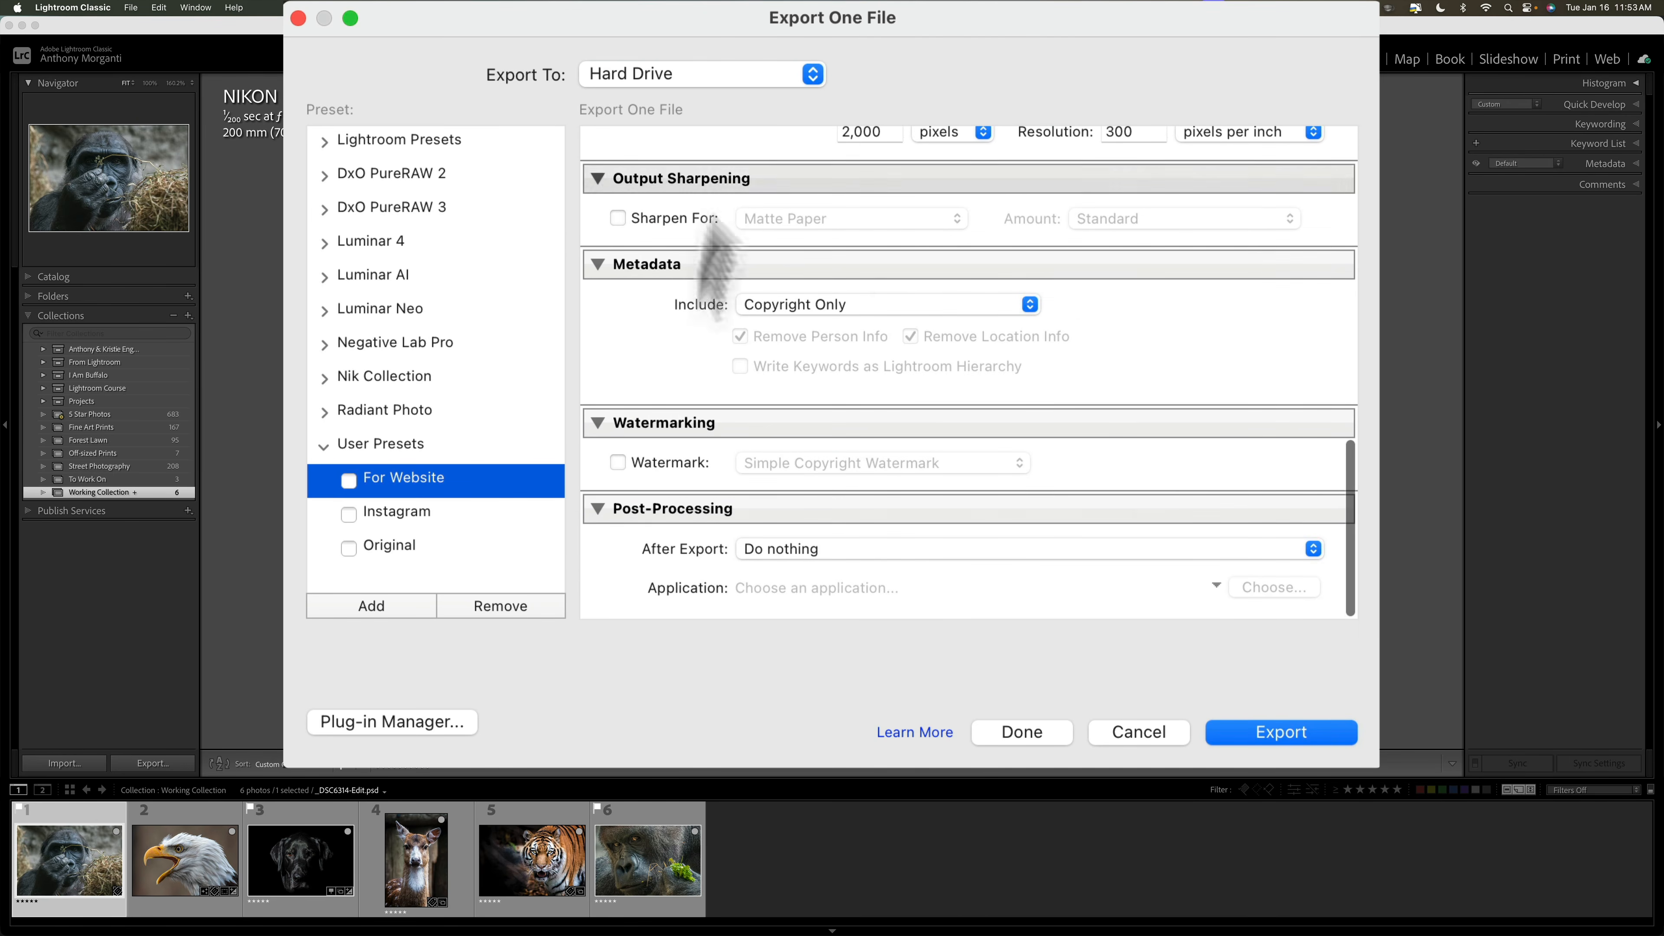
left_click(359, 609)
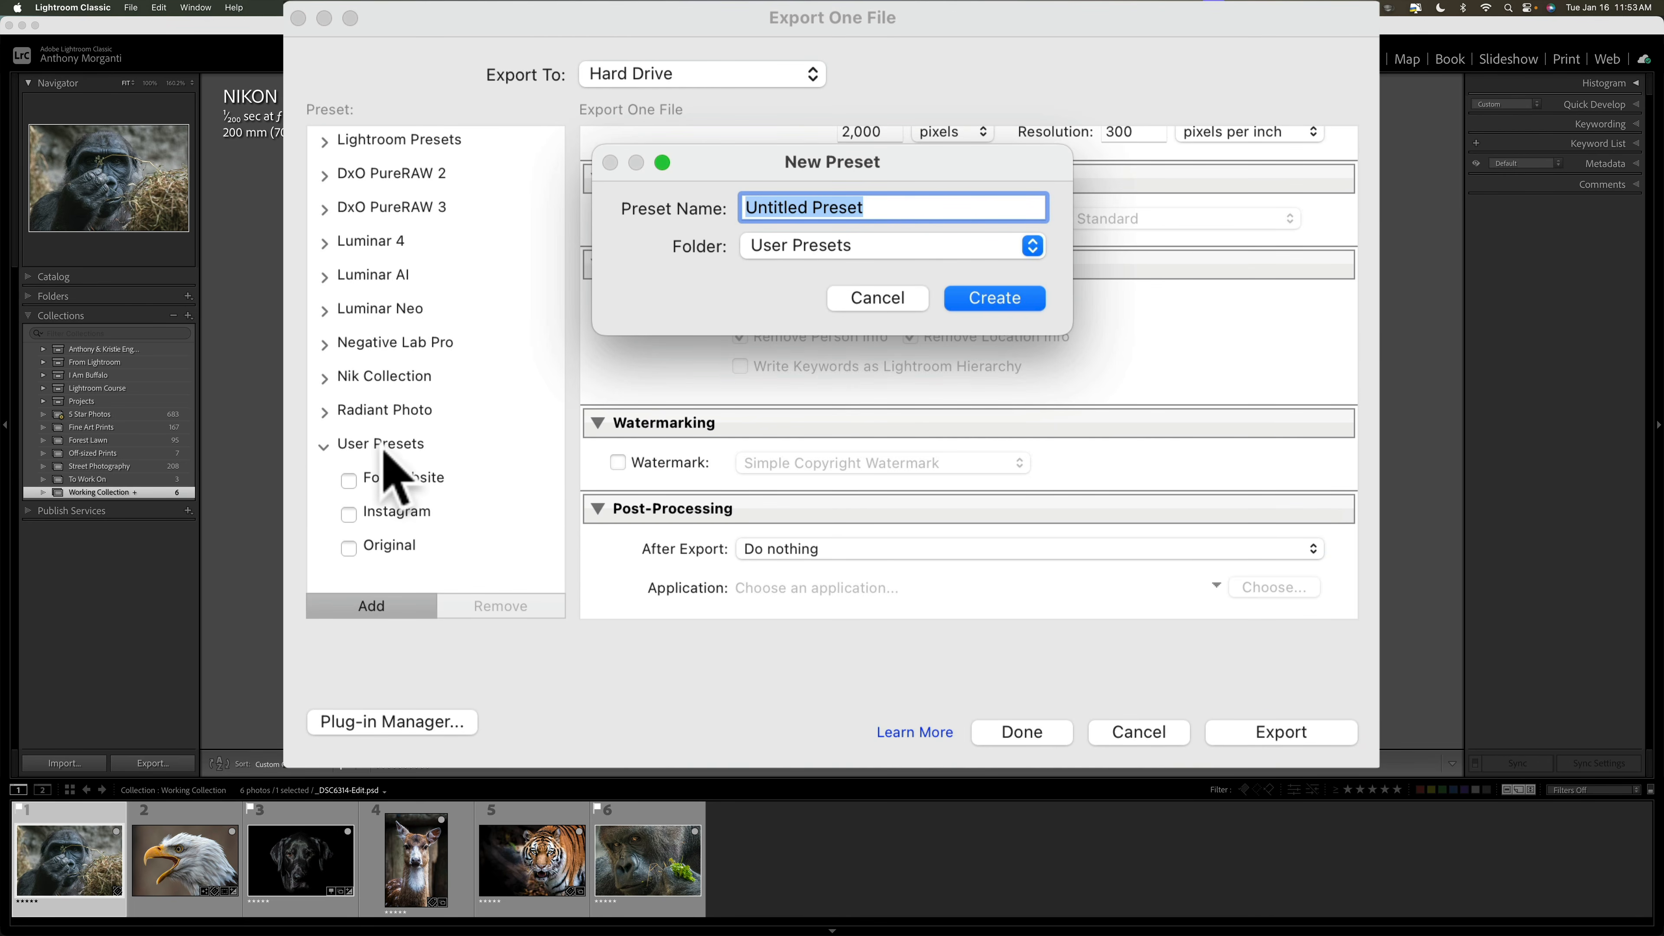
Step: Cancel the New Preset dialog without saving a preset
left_click(877, 303)
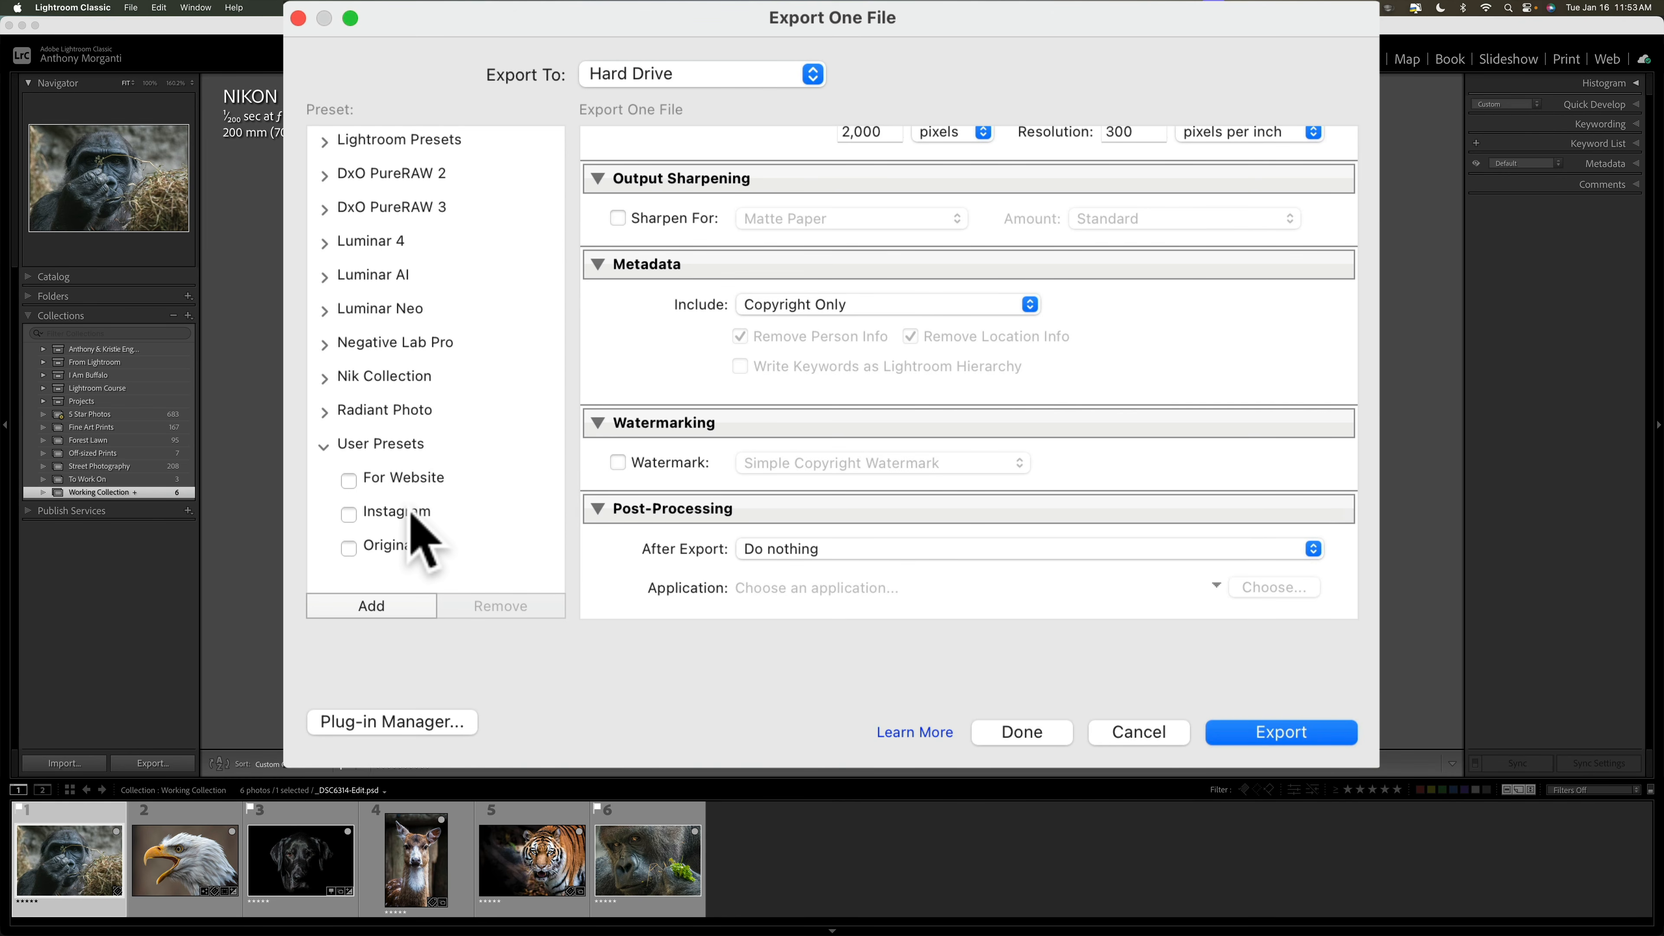
Step: Tick and untick the Instagram and For Website presets for batch export, then cancel without exporting
left_click(355, 515)
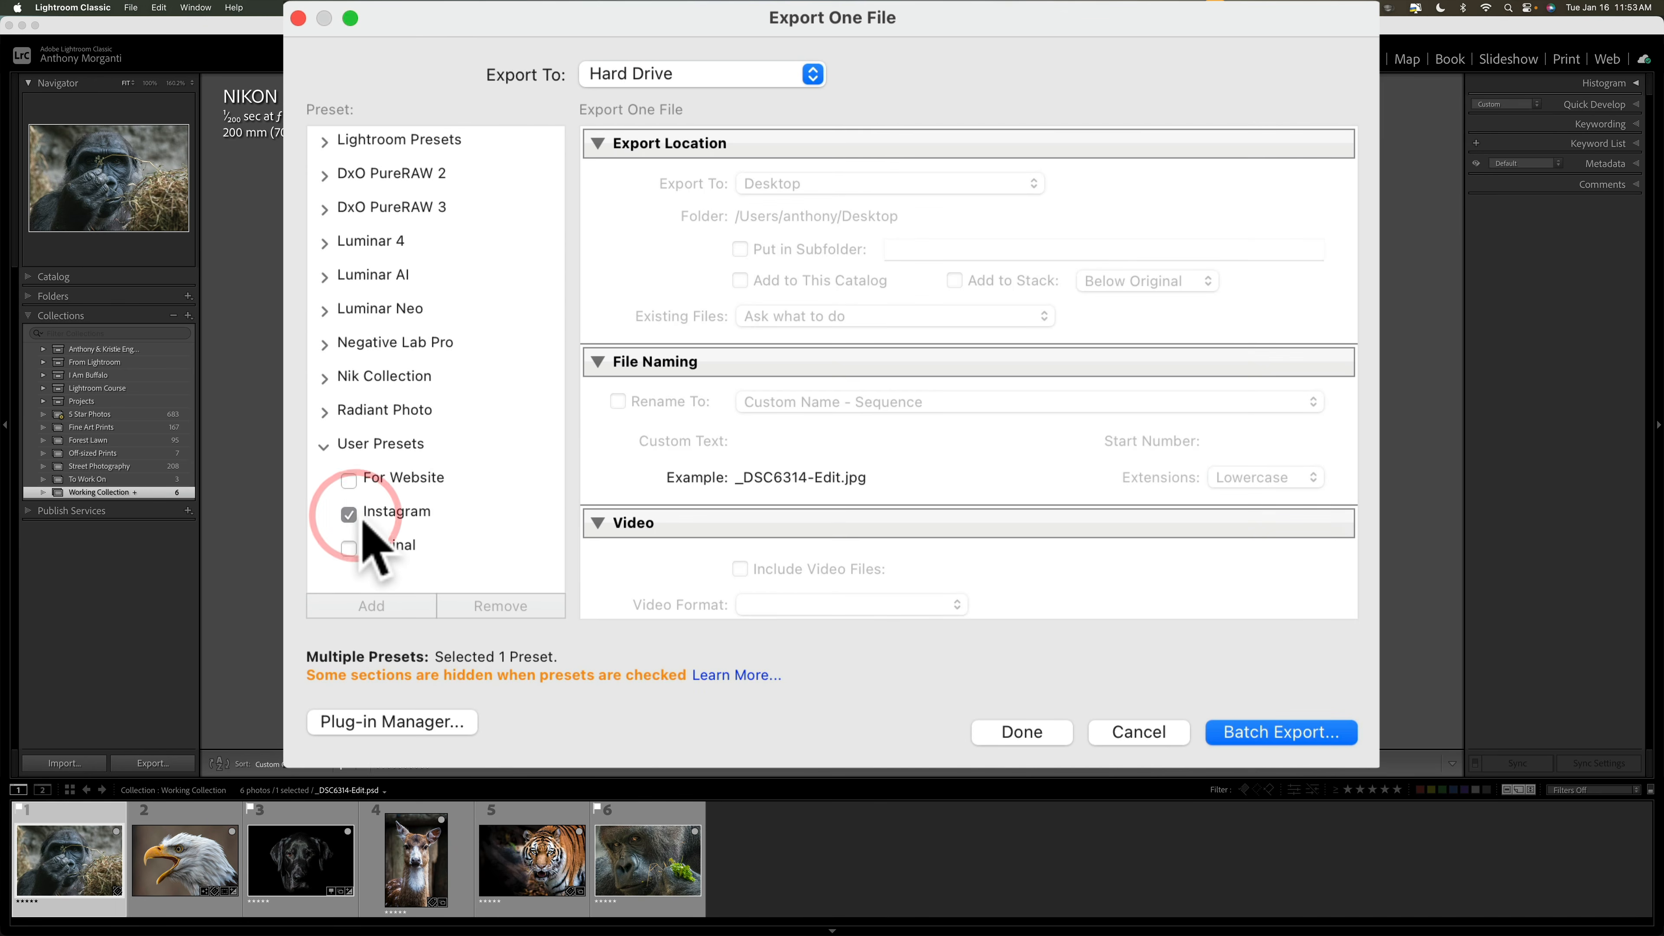
left_click(368, 483)
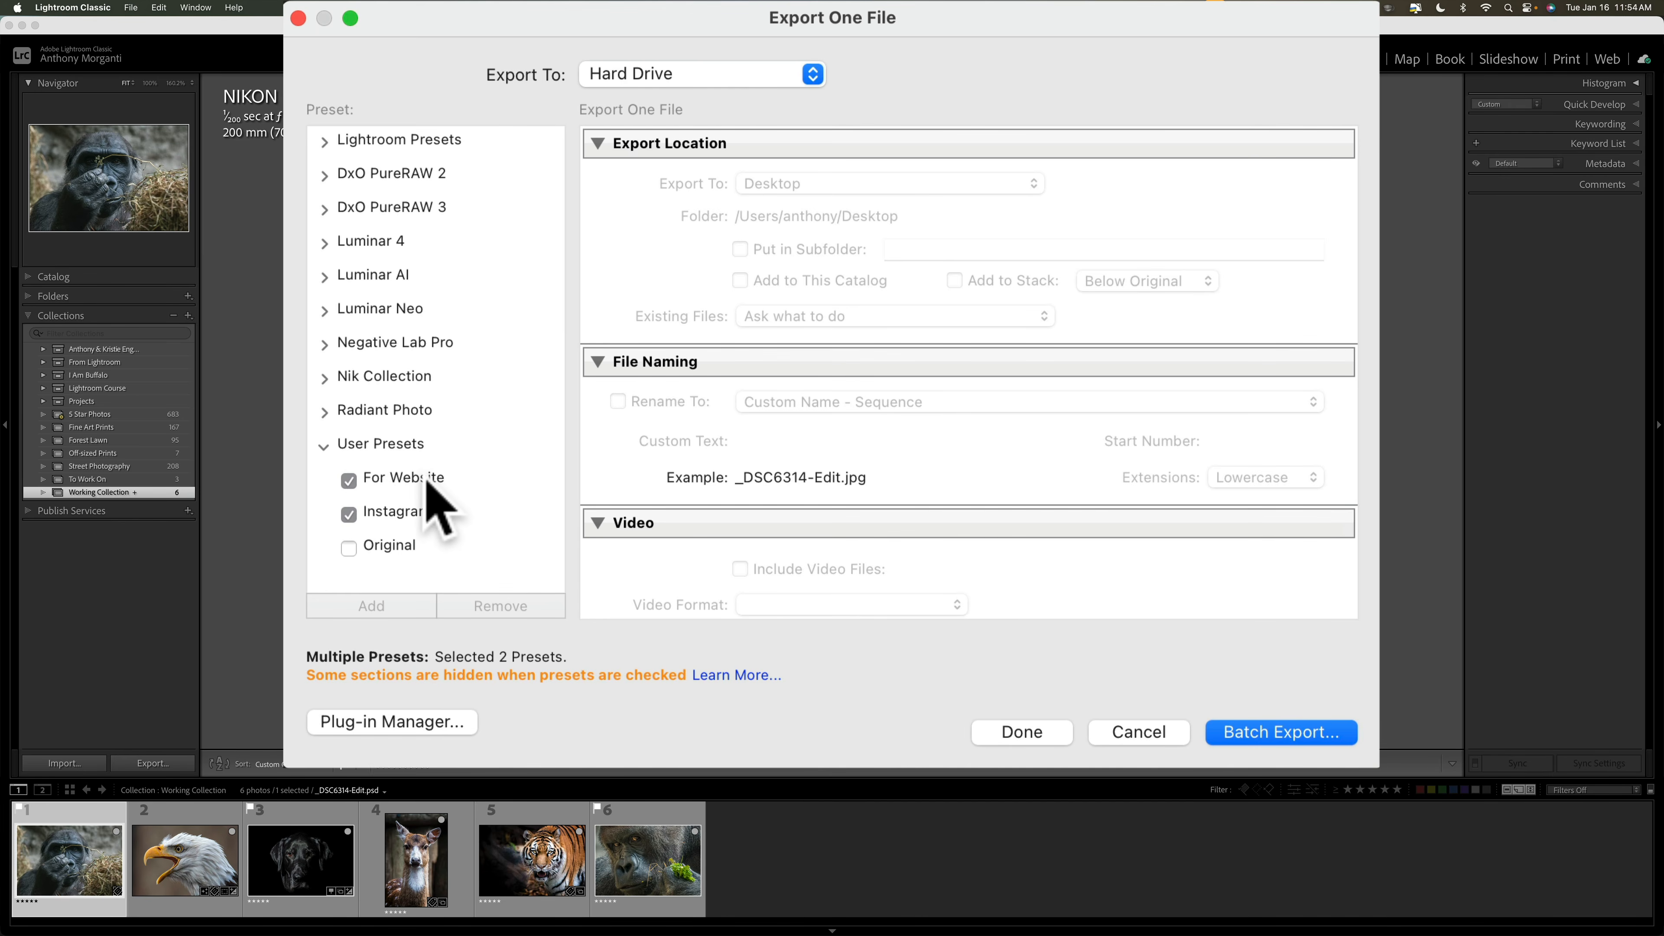
left_click(349, 482)
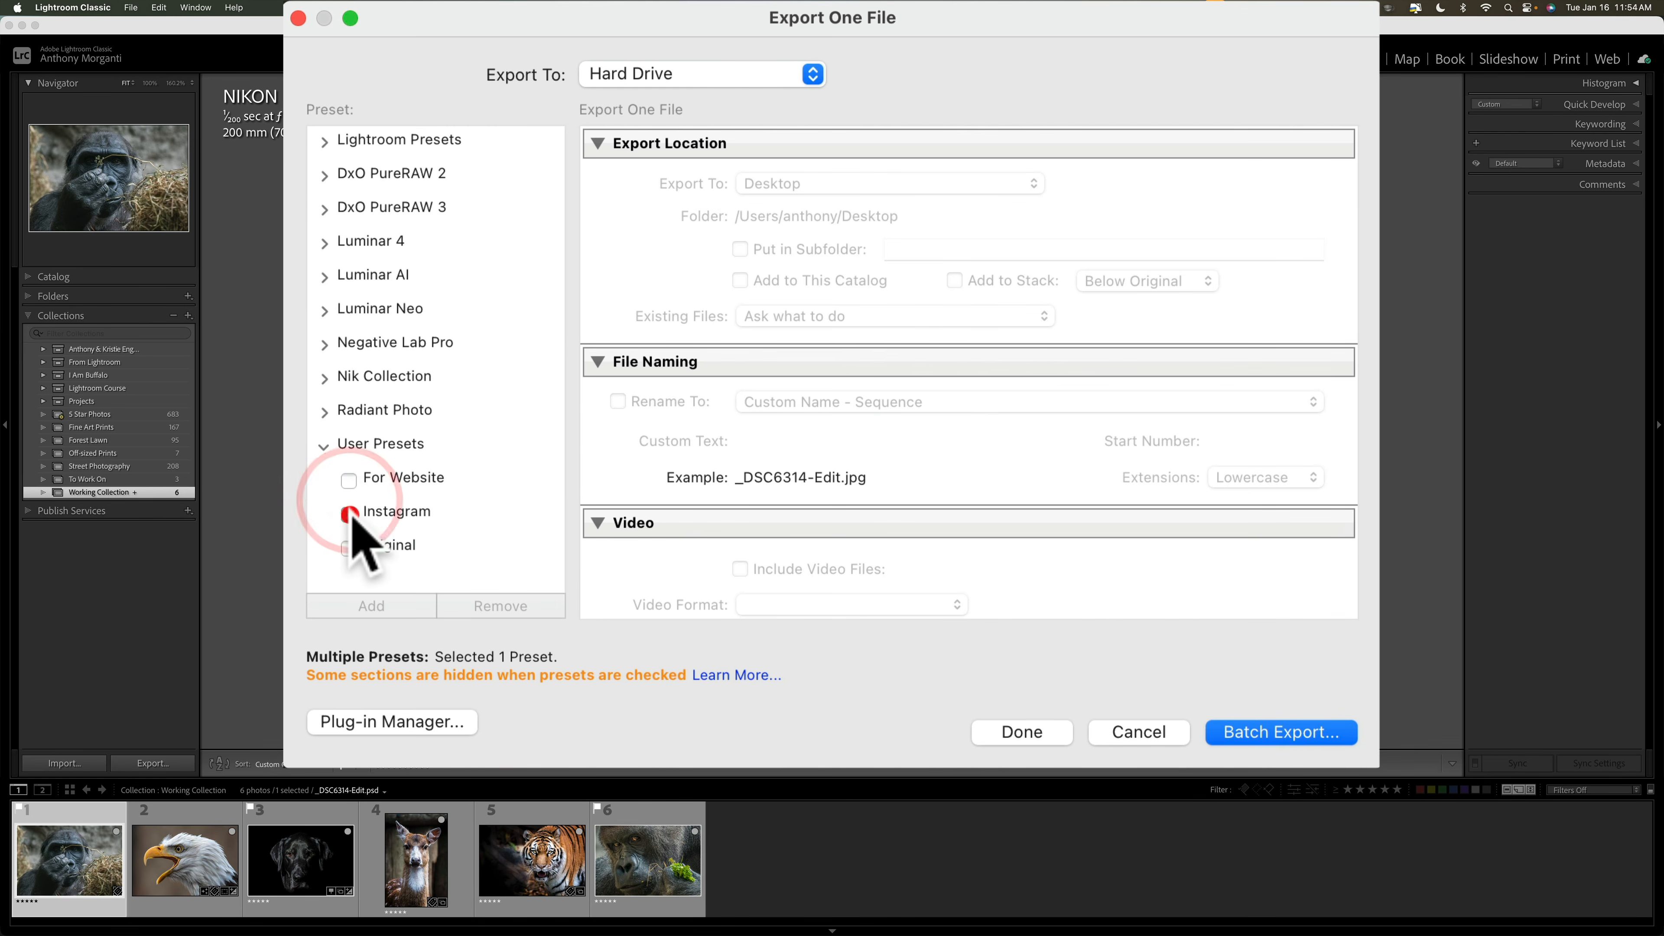
left_click(349, 514)
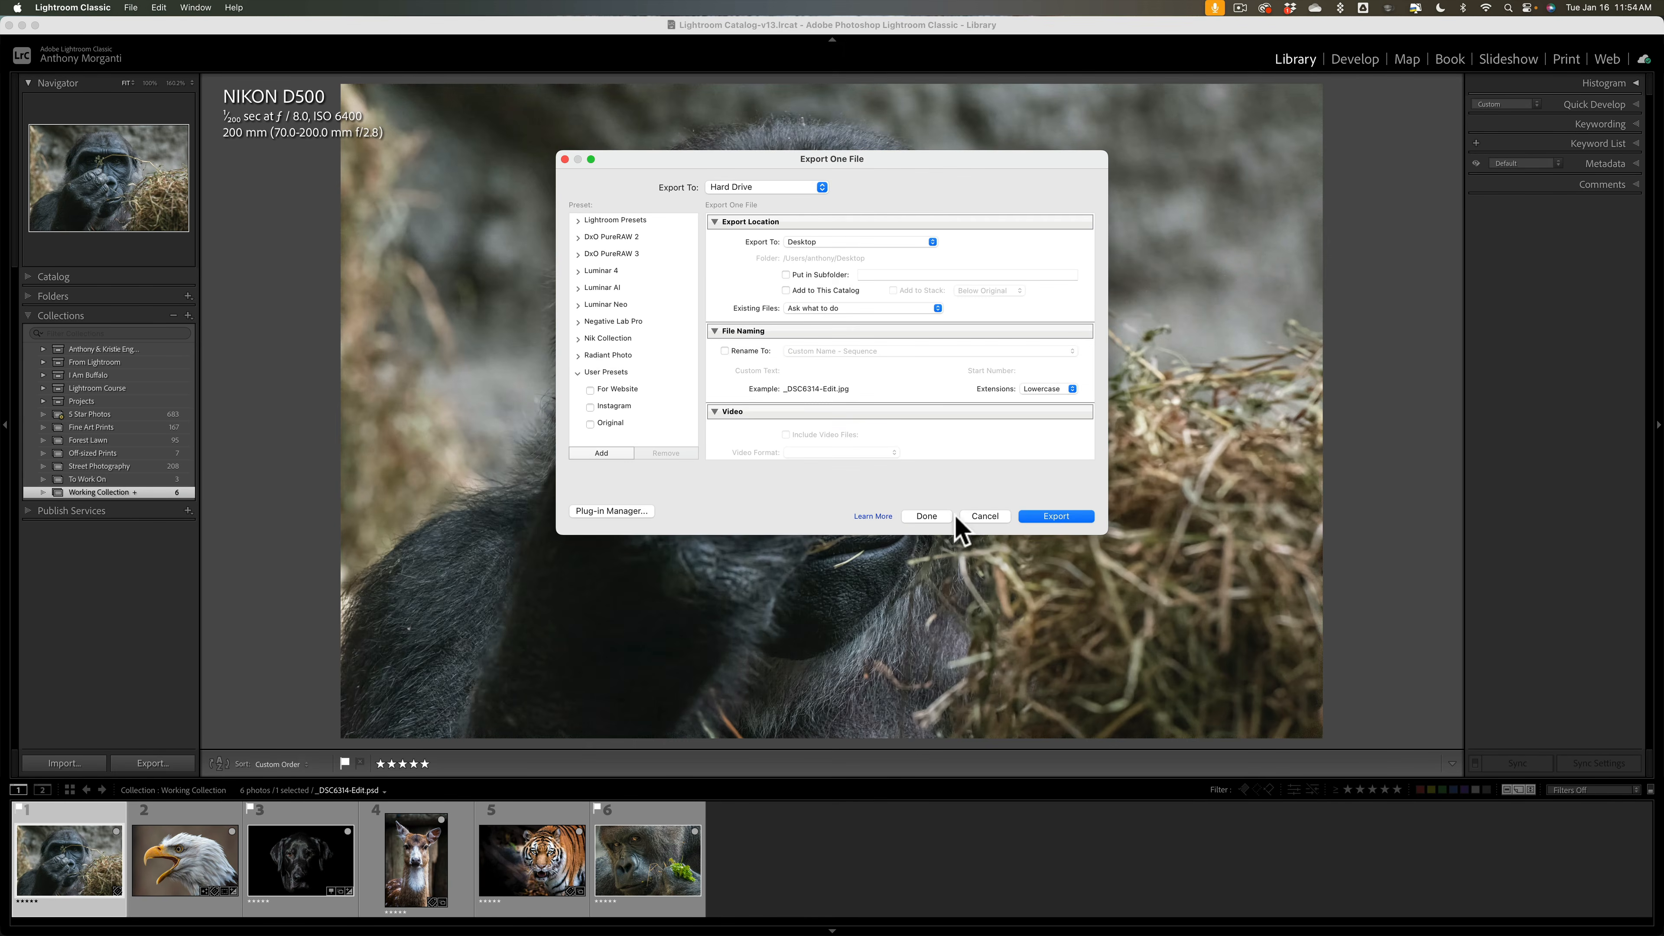
left_click(984, 517)
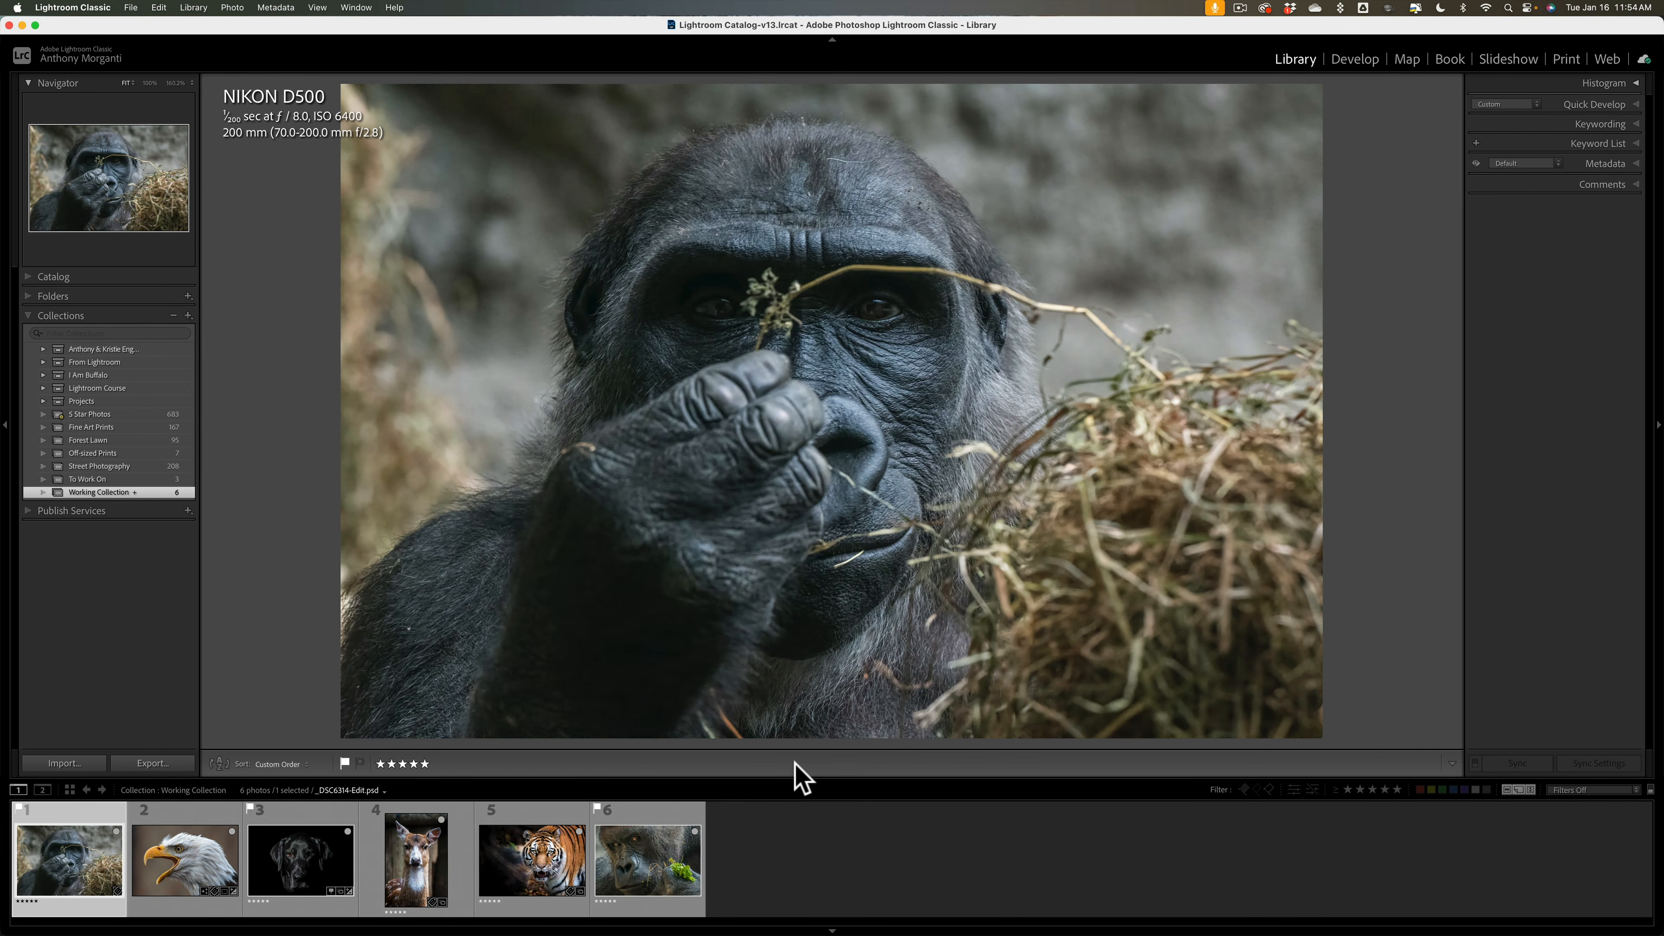
Step: Hide and reshow the toolbar, then rate the gorilla three stars before restoring five stars
key("t")
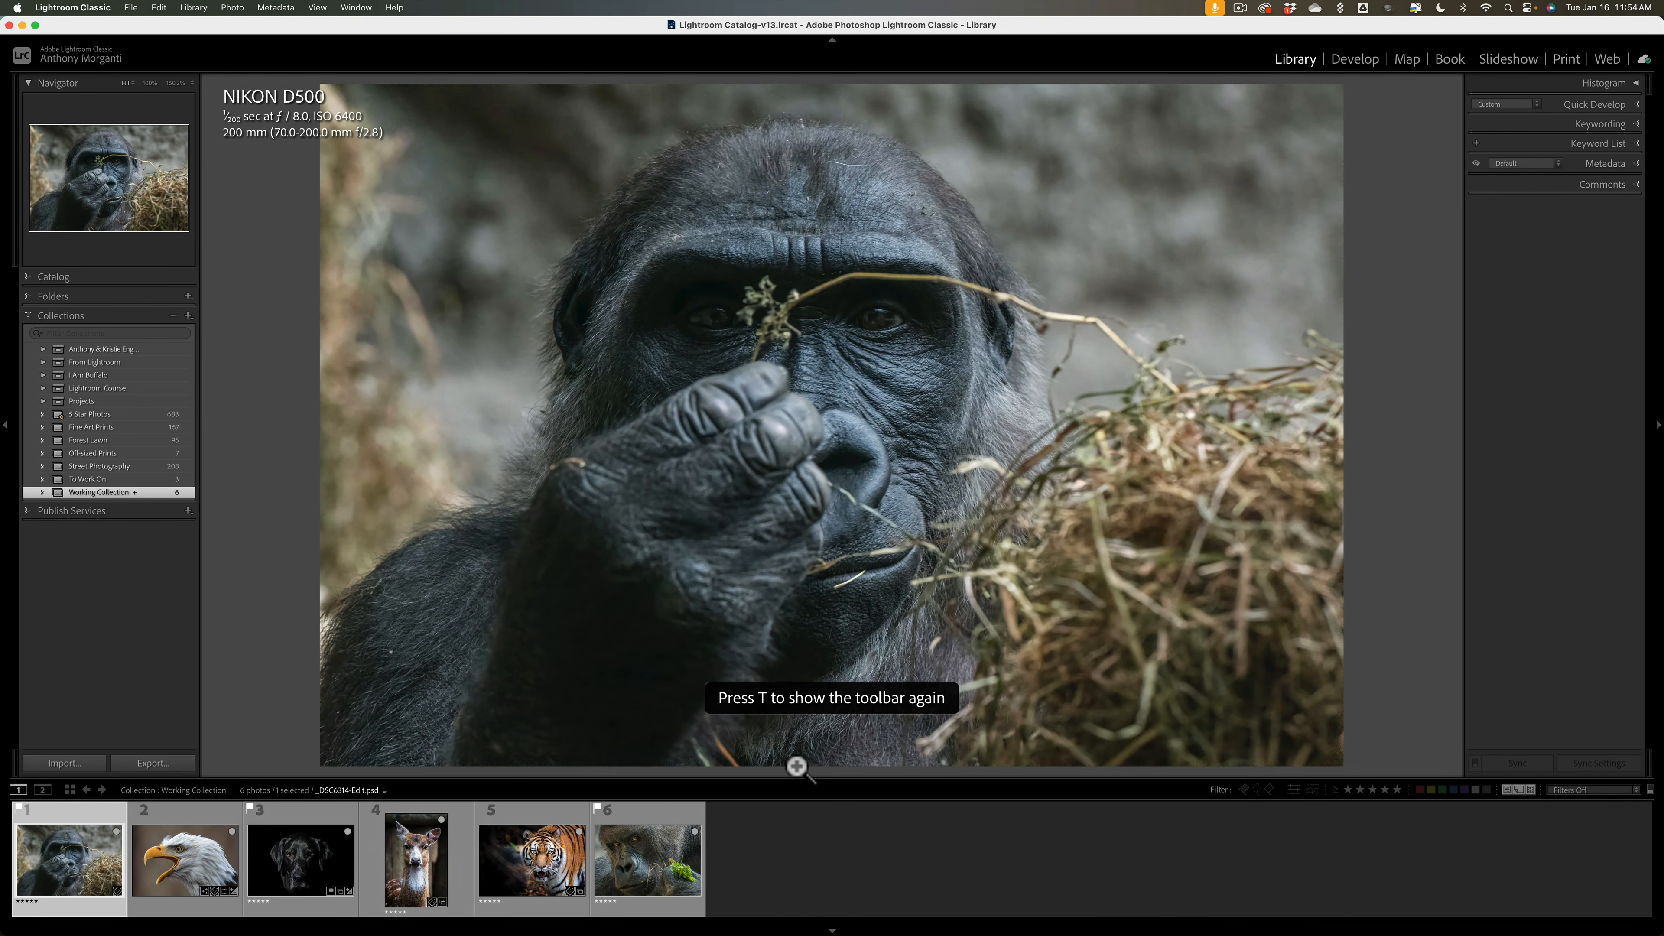
key("t")
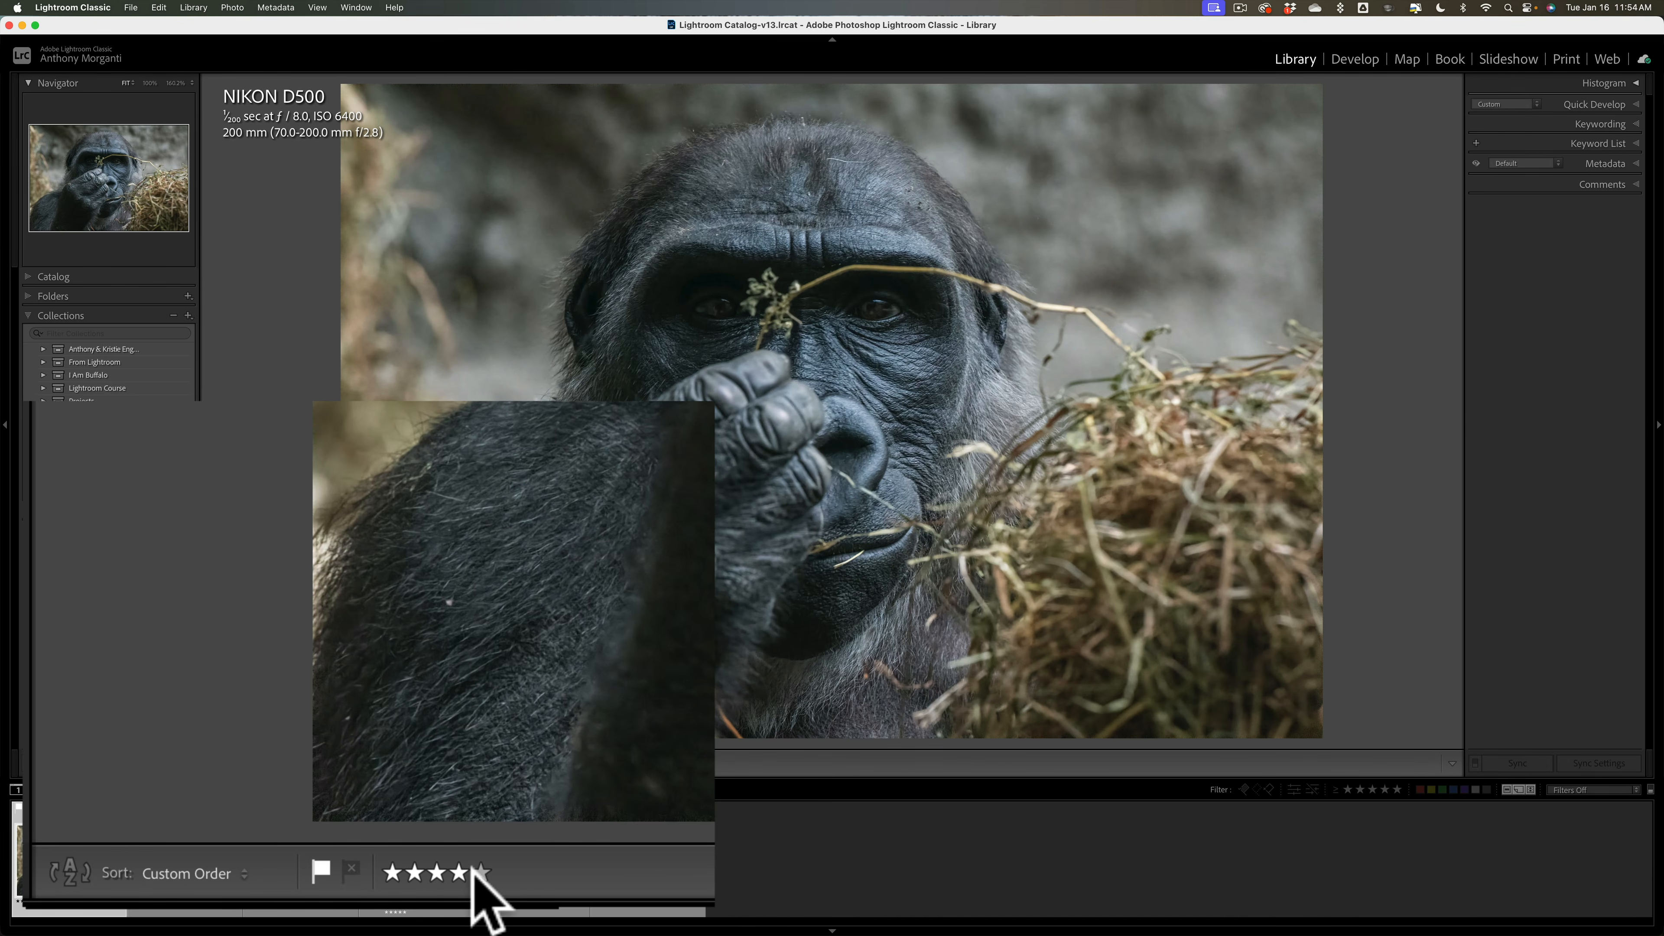
left_click(437, 875)
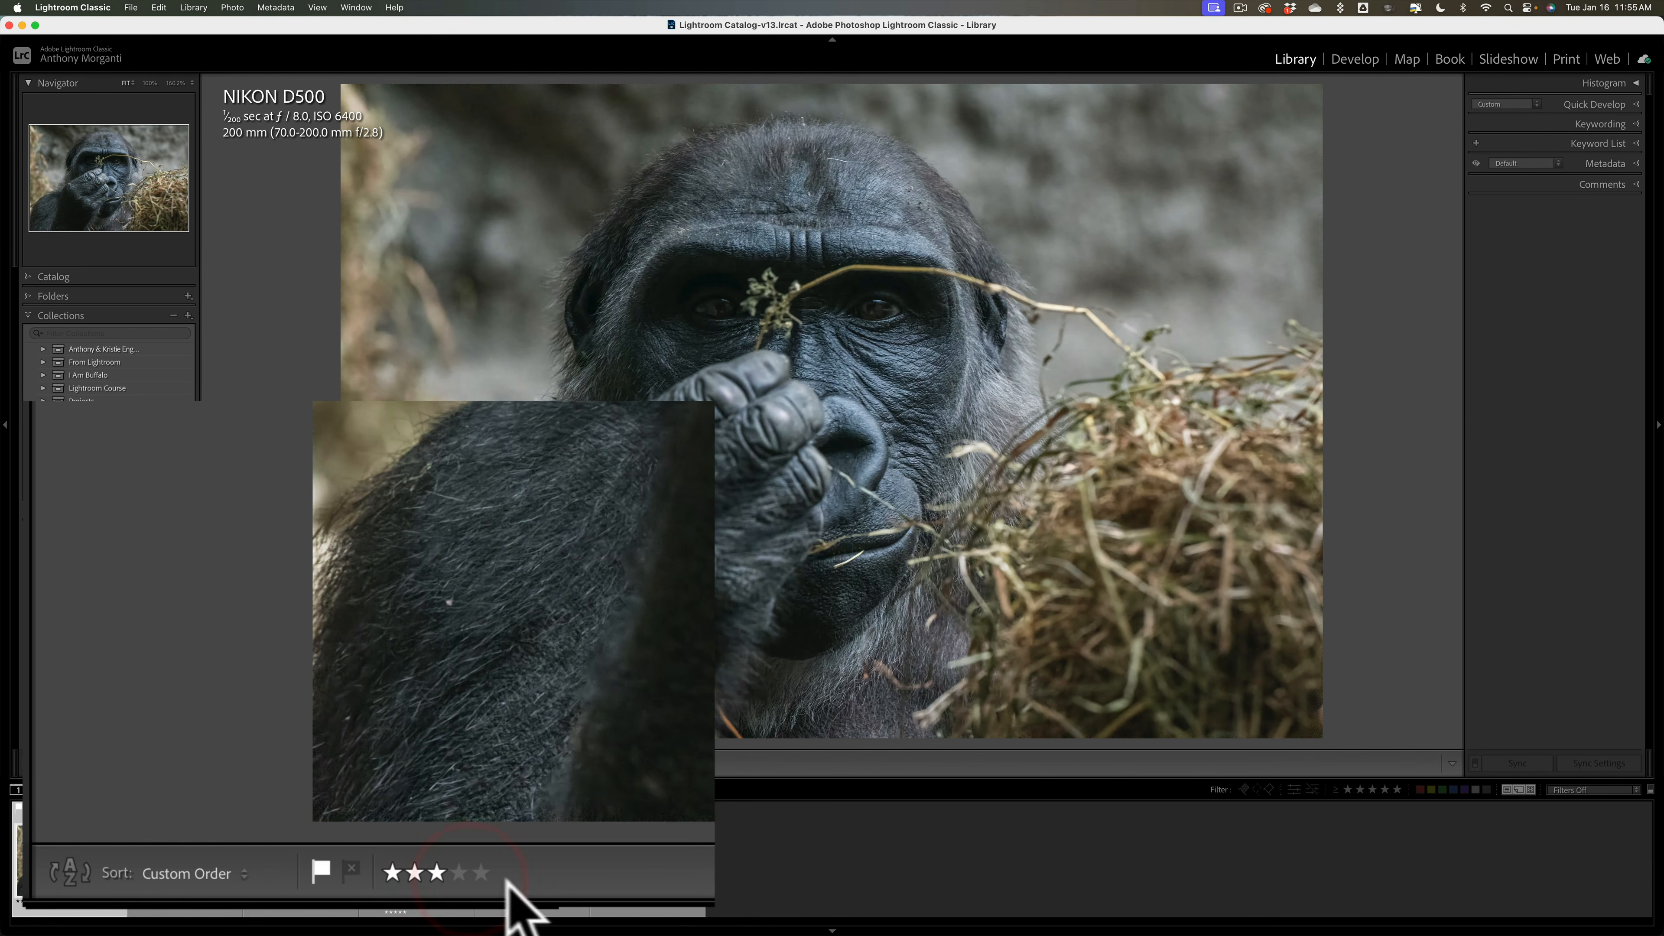
left_click(483, 875)
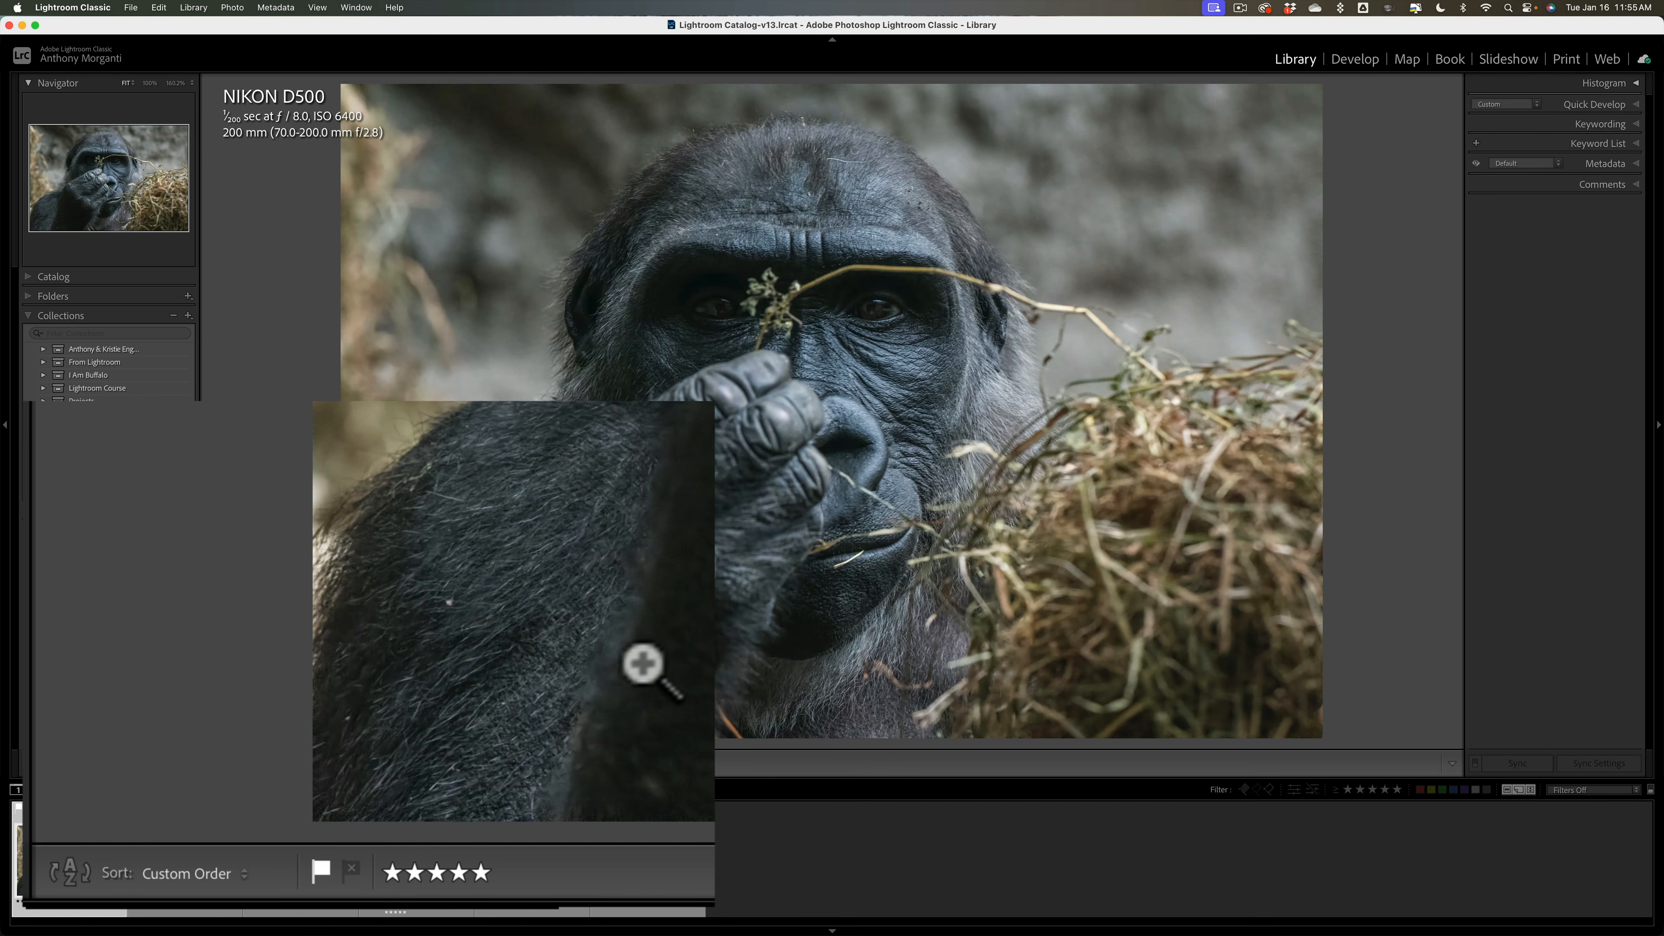
Step: Rate the eagle photo five stars, flag it as a pick, and advance to the black dog photo
left_click(184, 860)
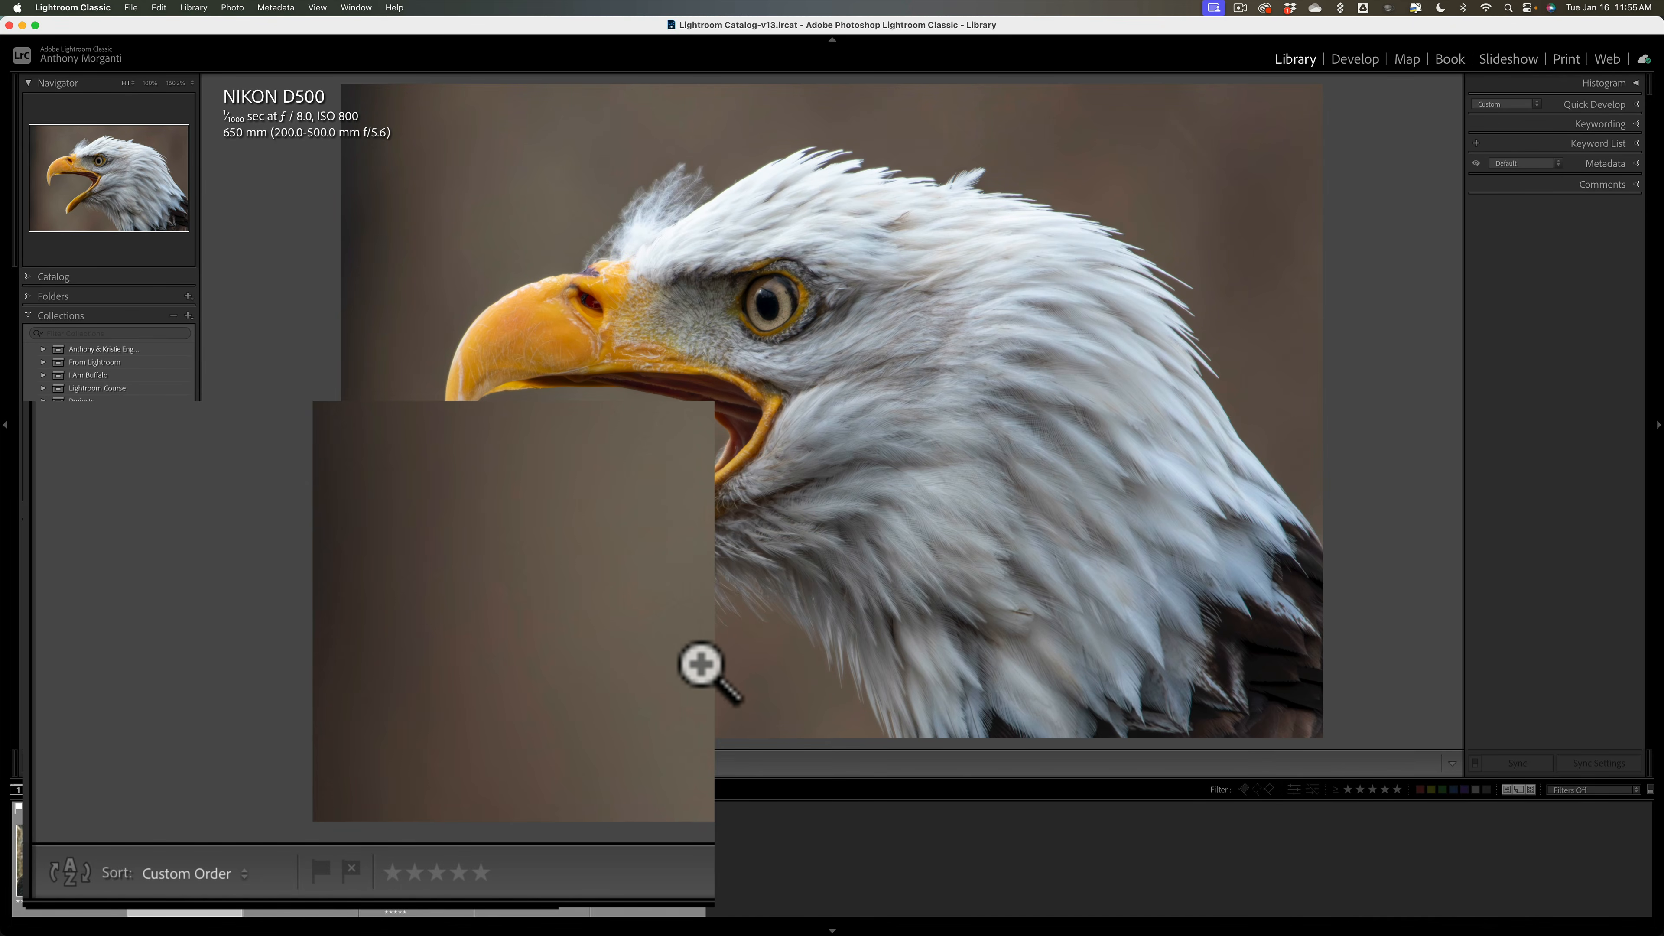
key("5")
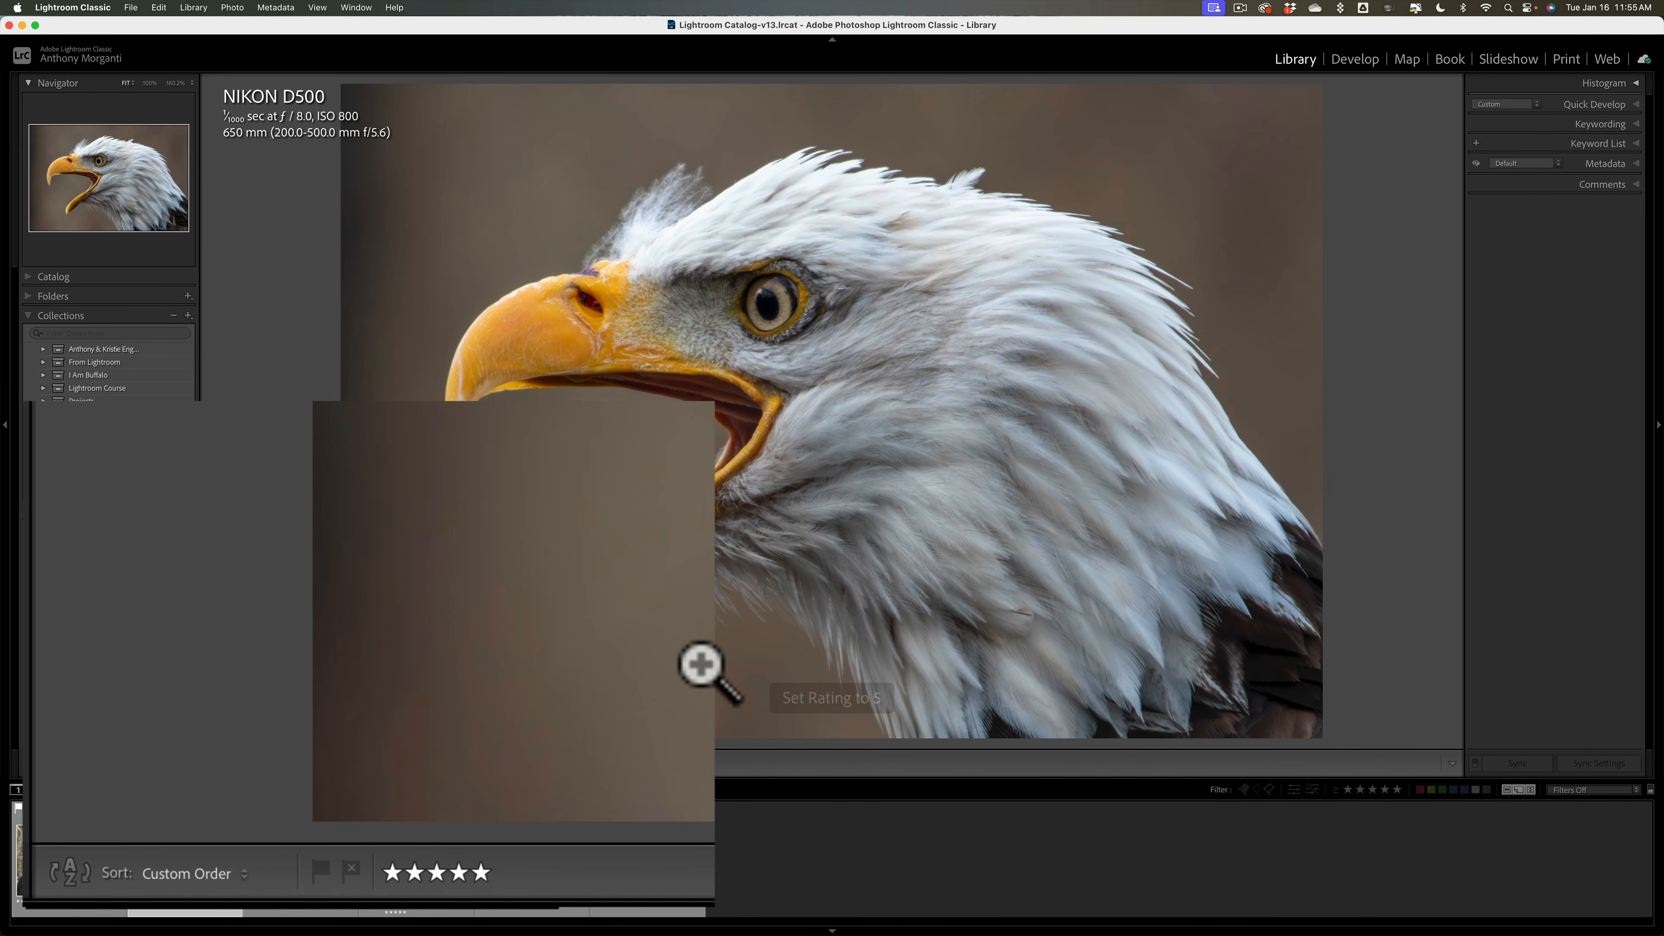
key("p")
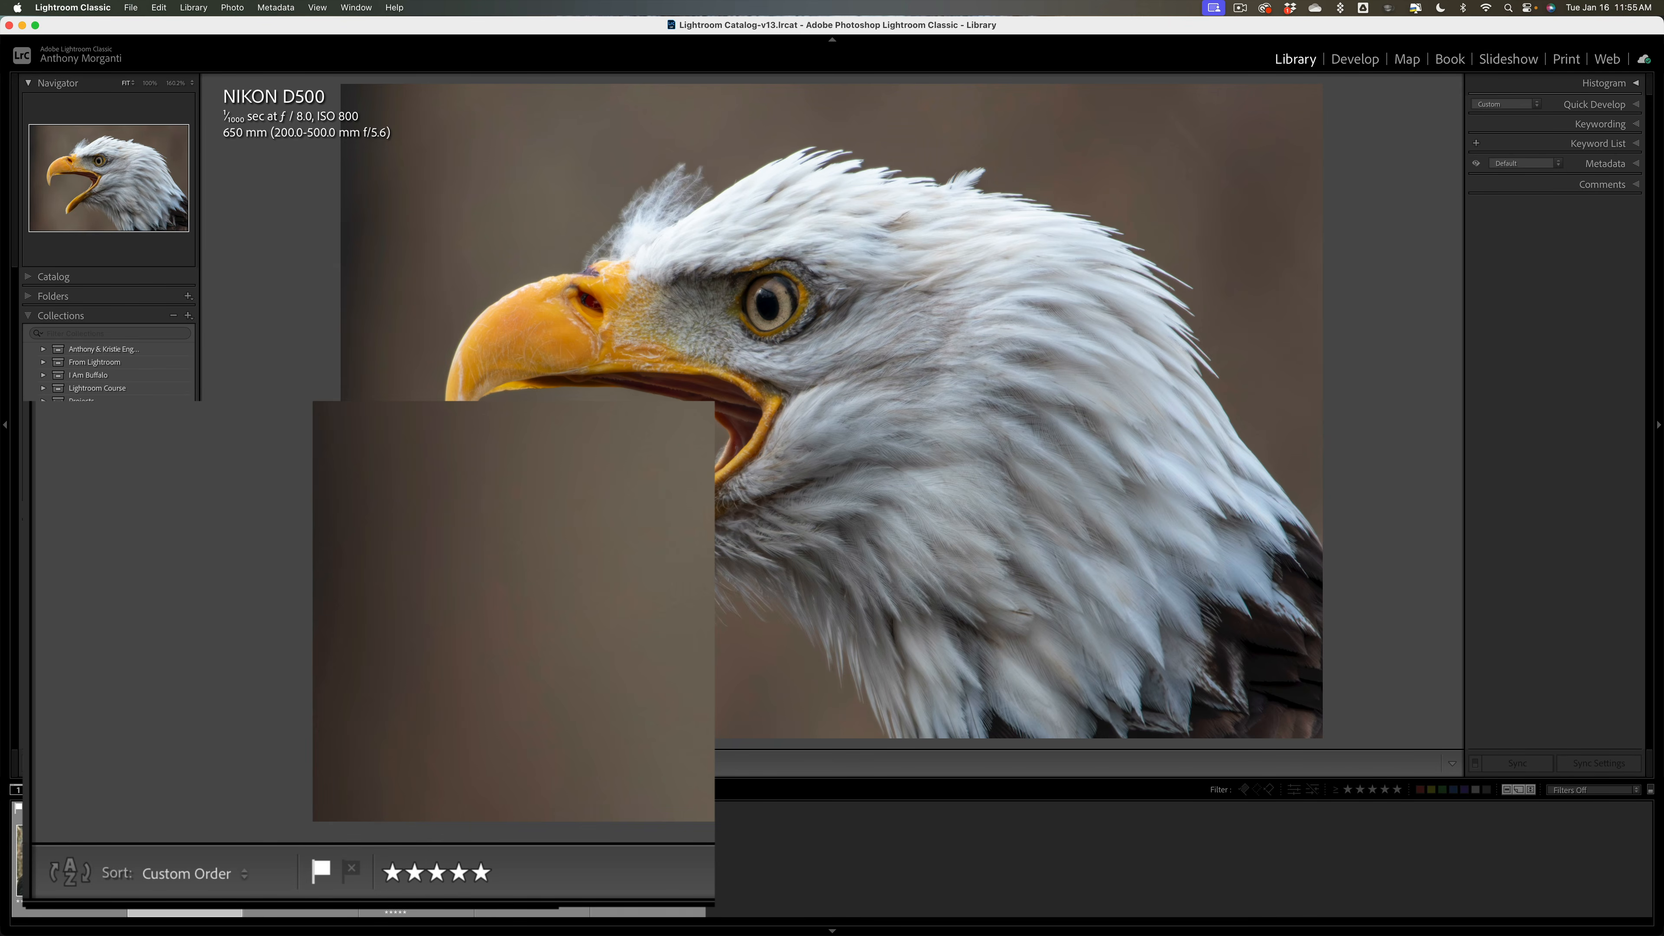
key("Right")
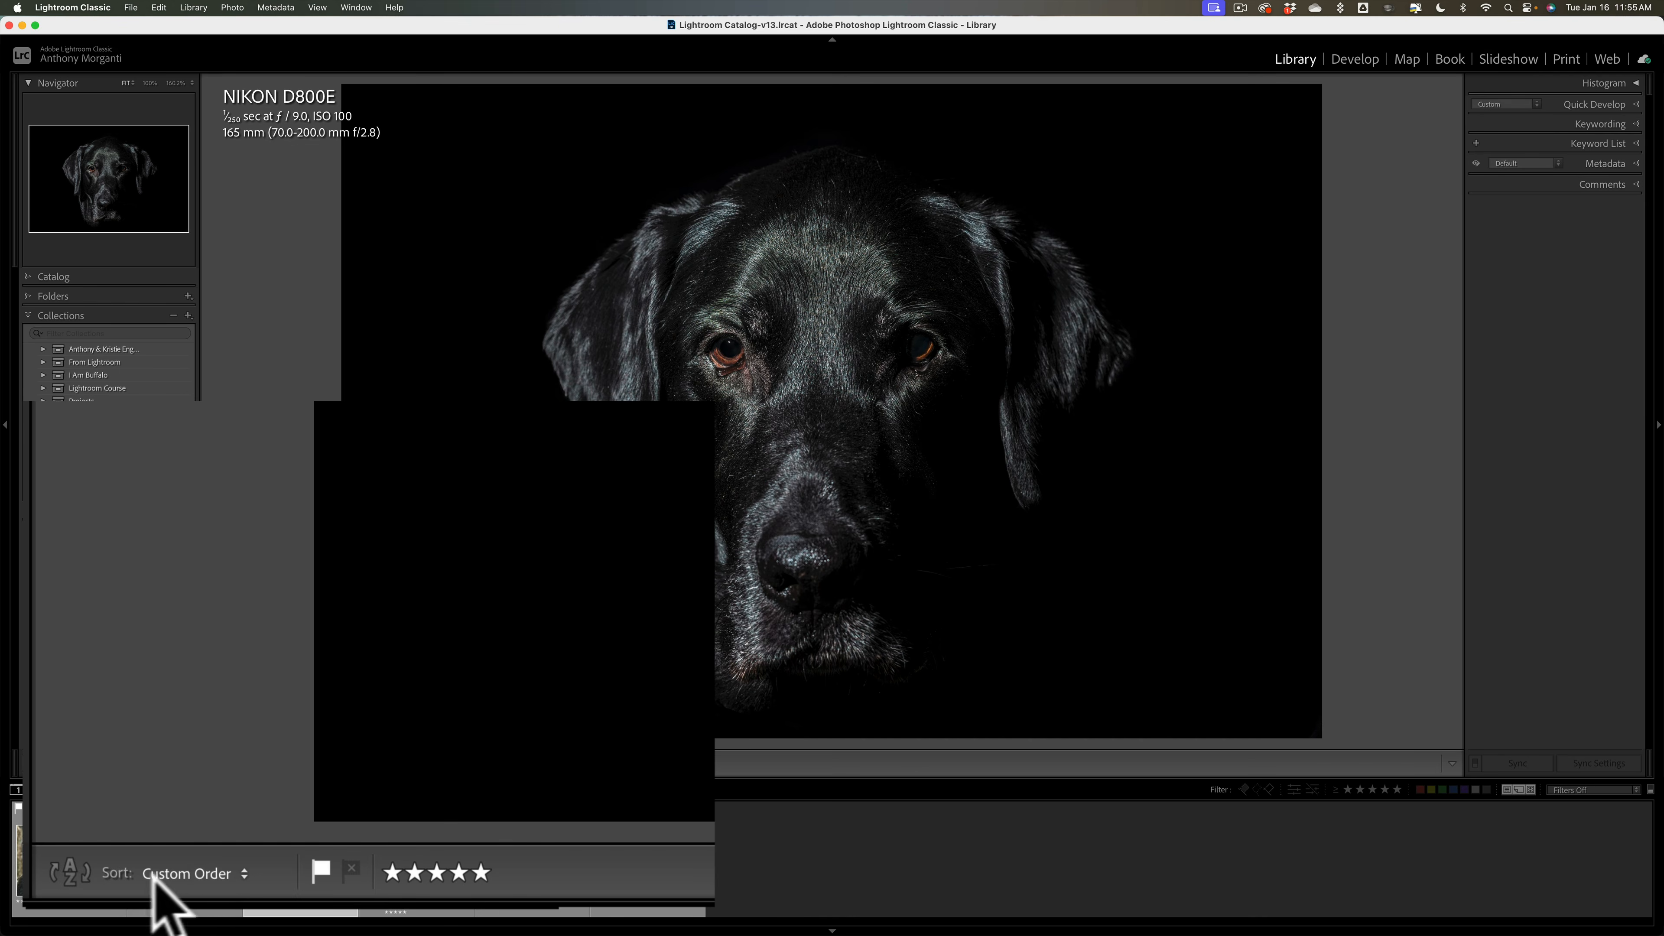
Step: Keep the custom sort order and add color labels to the Library toolbar
left_click(208, 872)
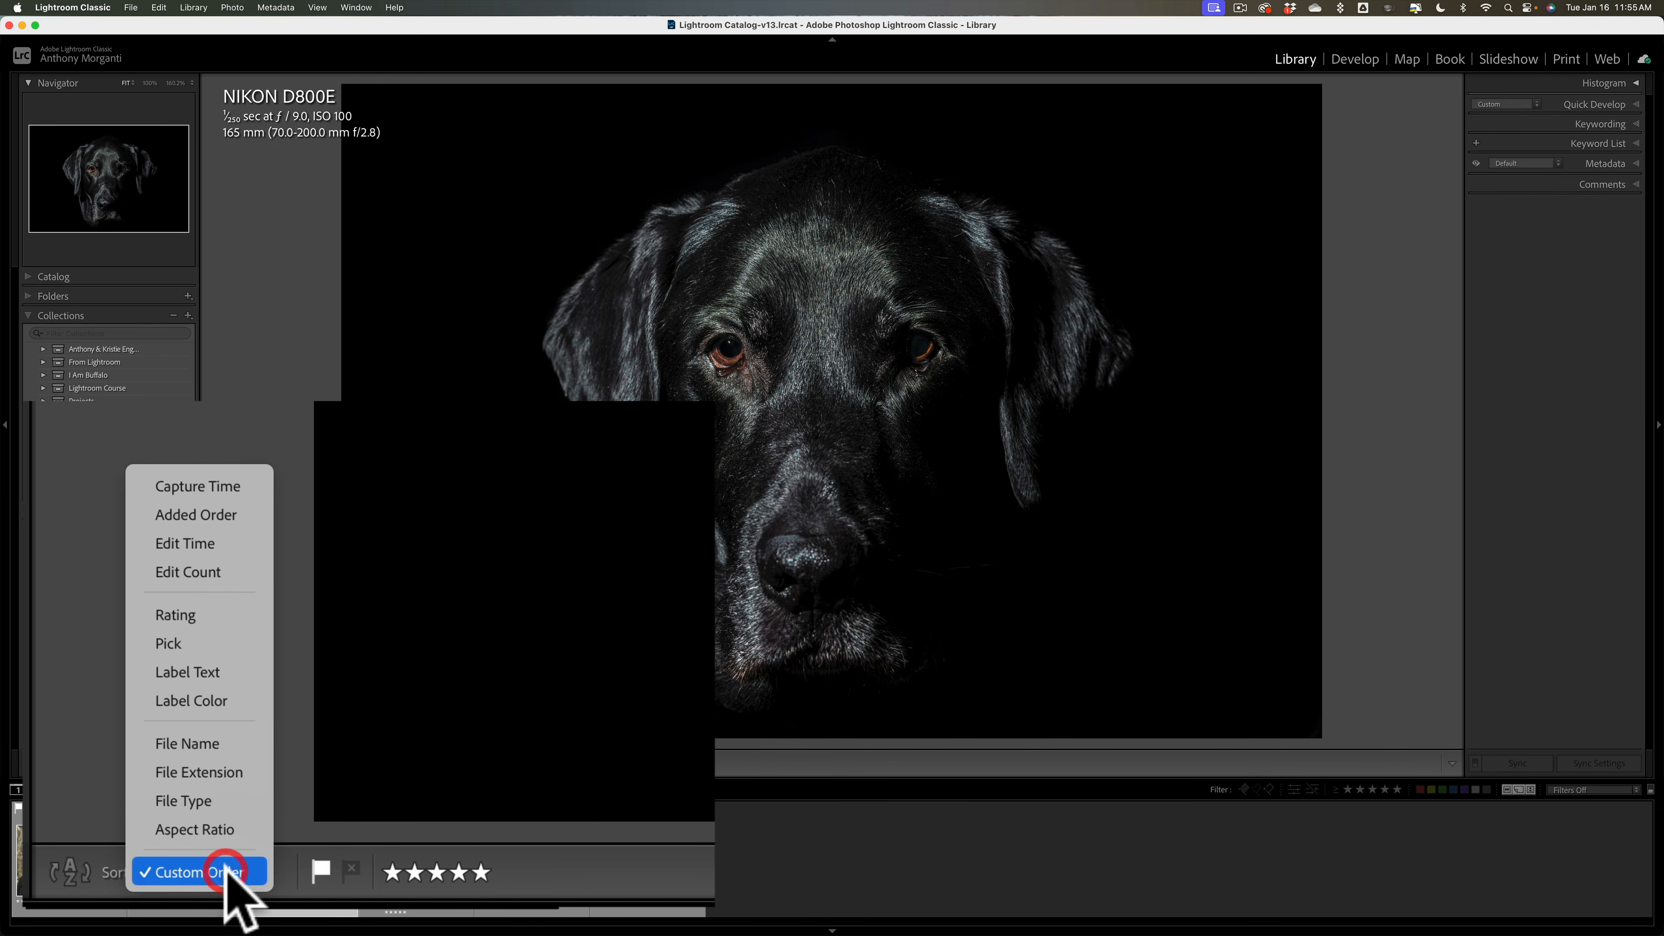
left_click(200, 872)
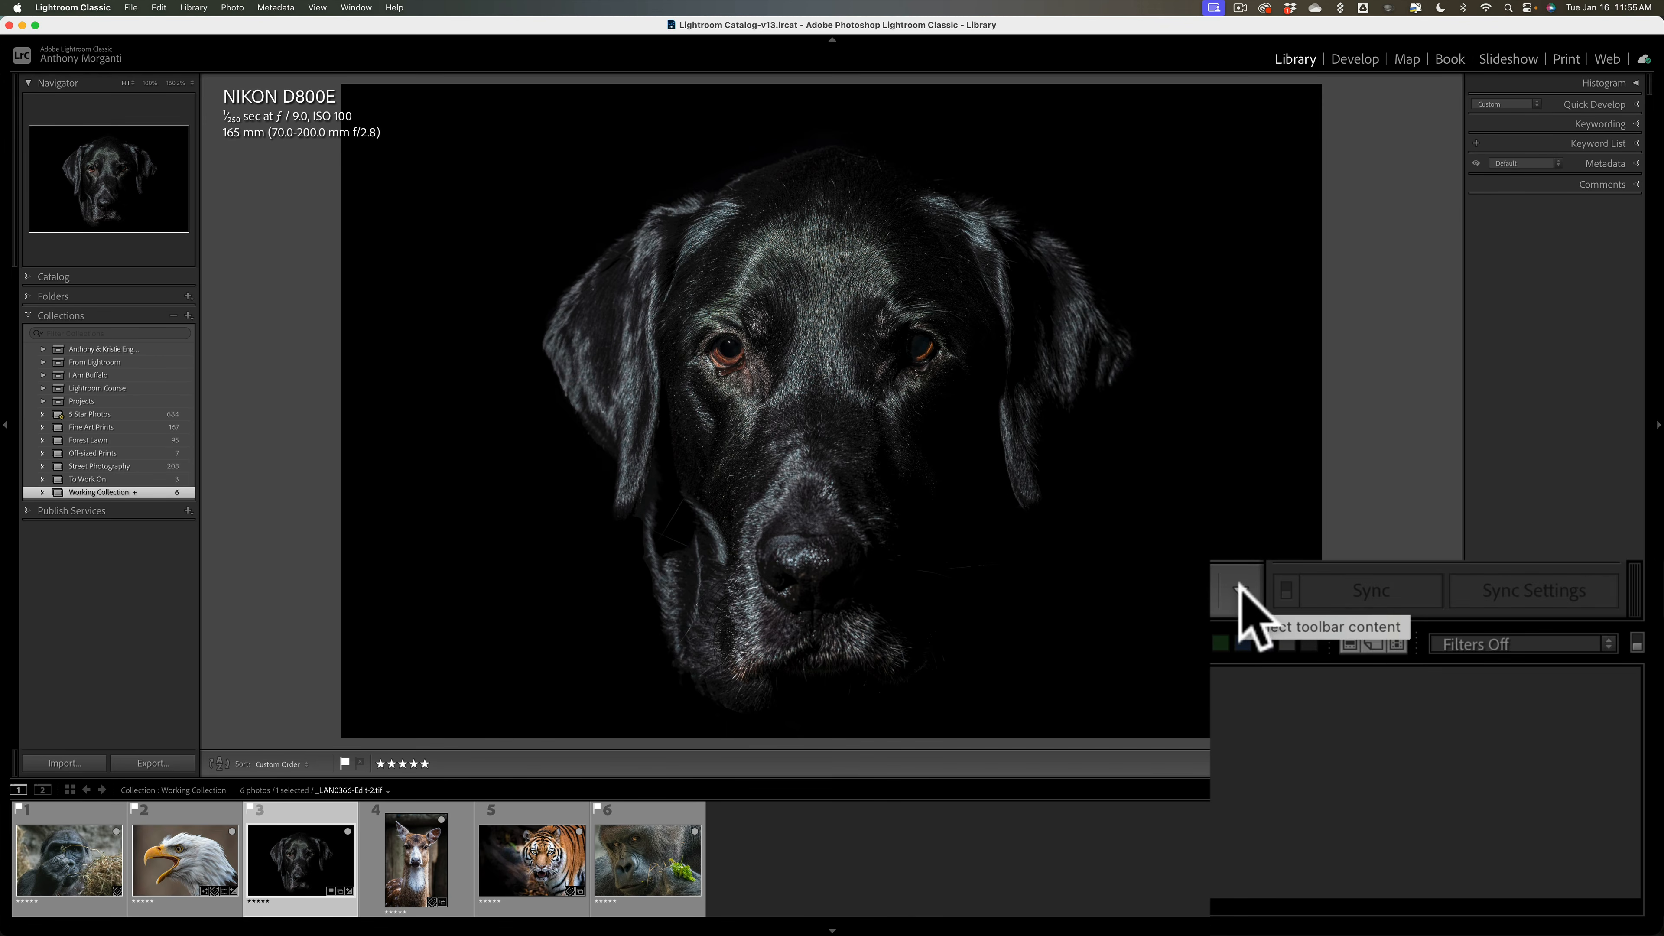
left_click(1451, 763)
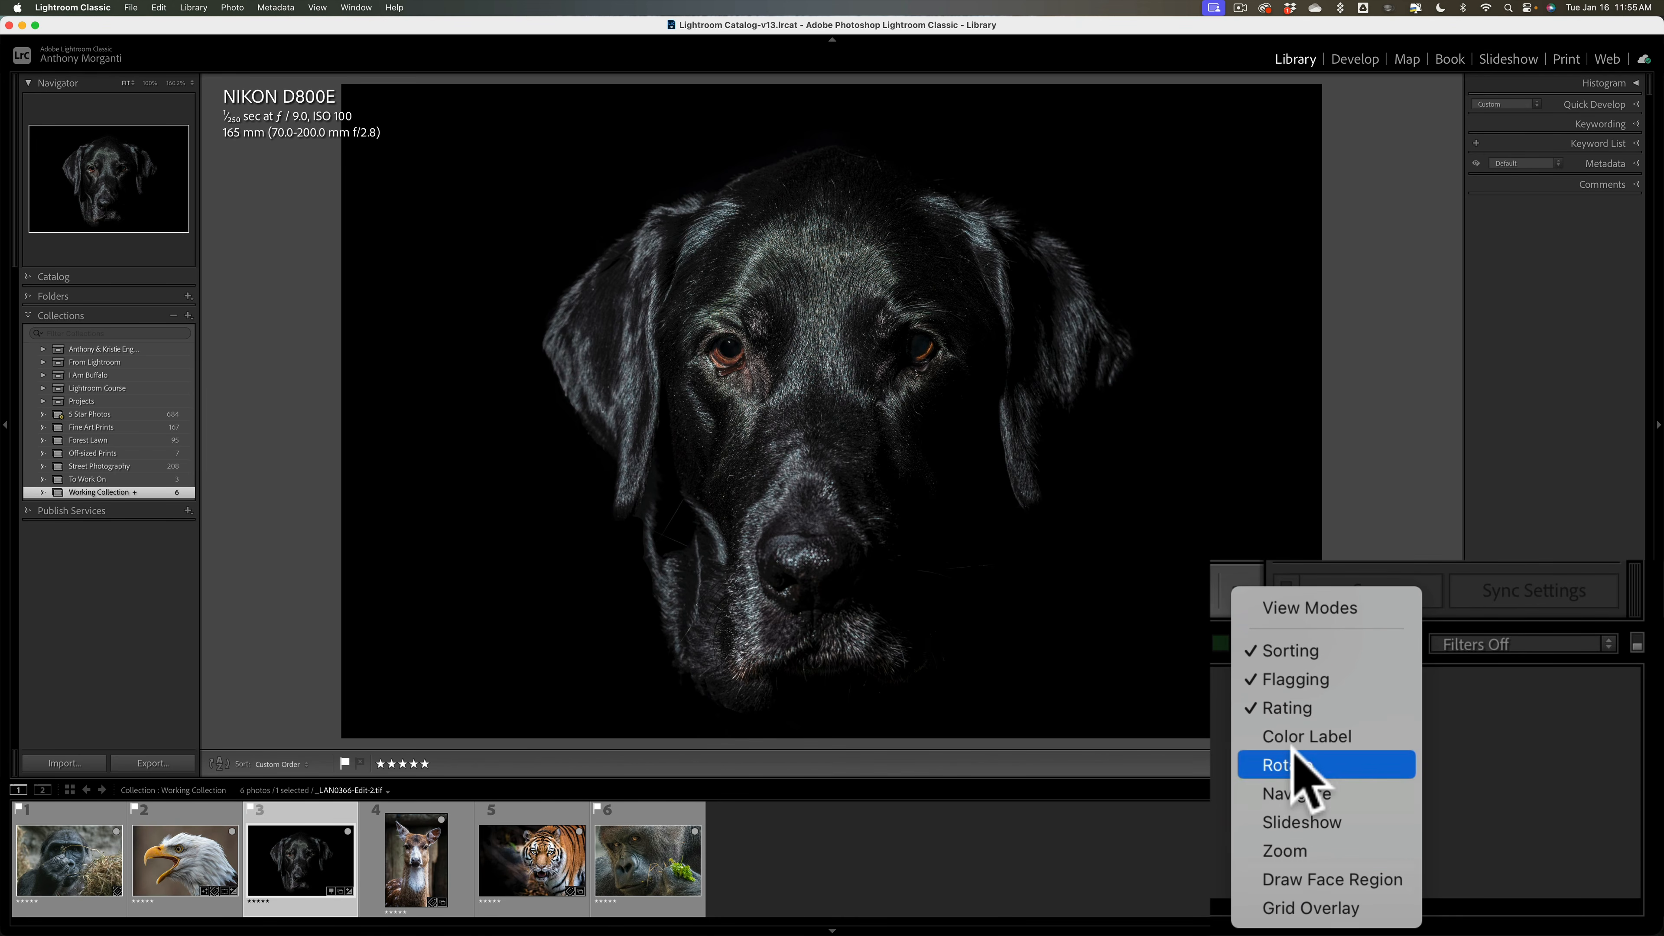
left_click(1319, 737)
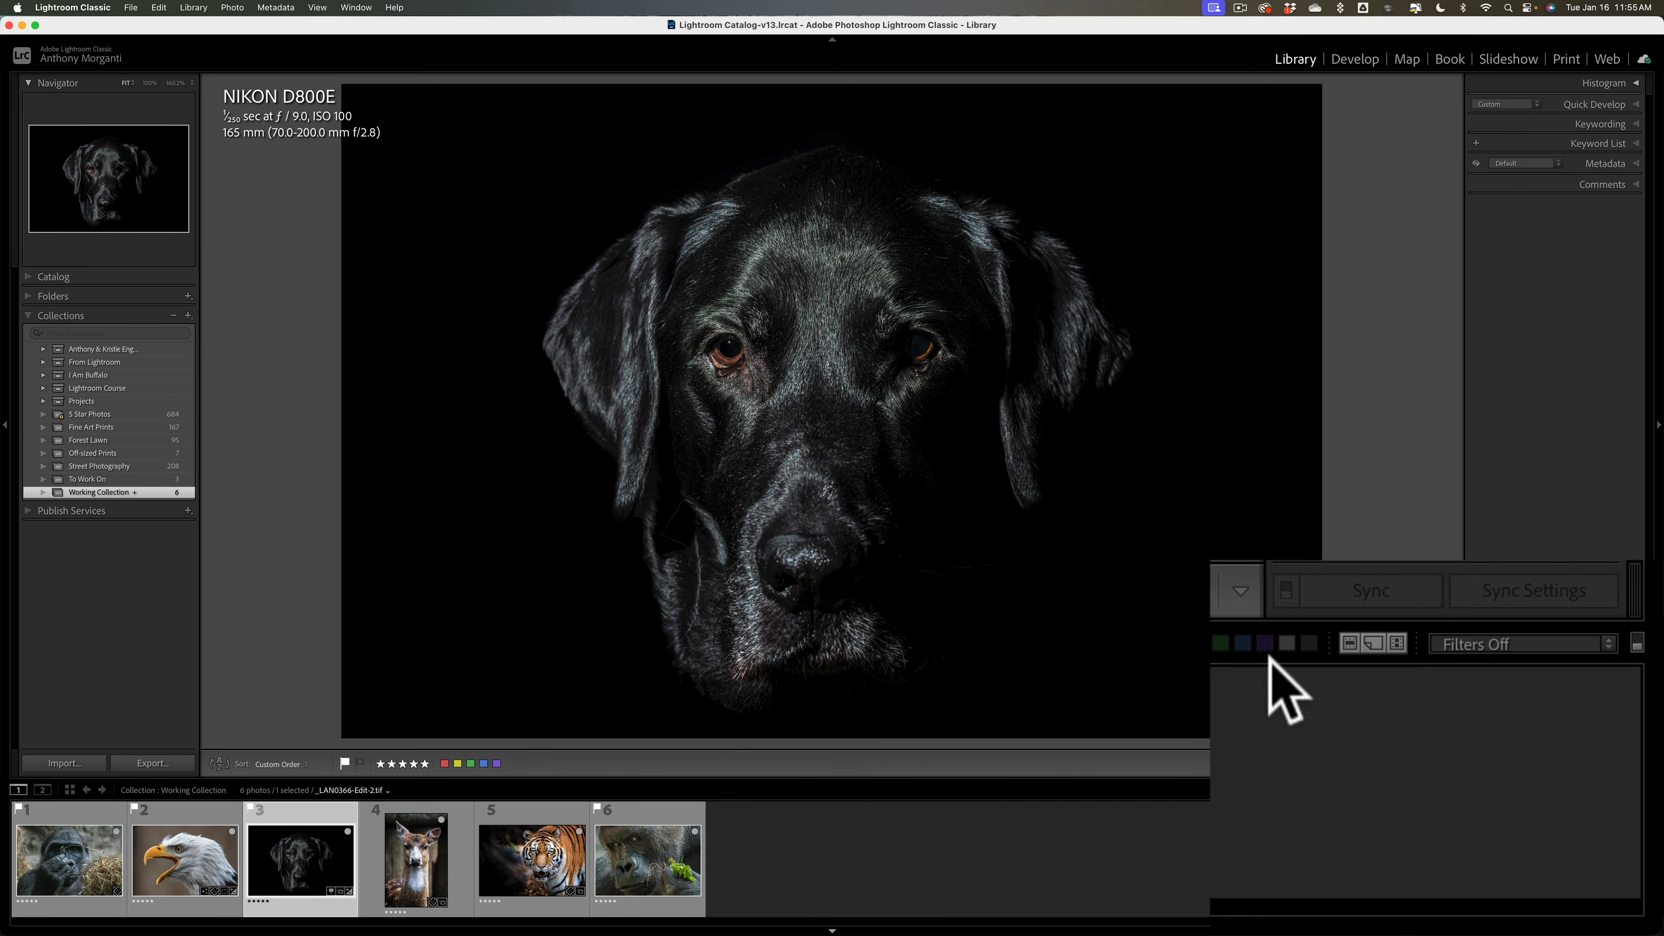
Step: Add rotate controls to the Library toolbar, remove them again, and switch to the Develop module
left_click(1248, 605)
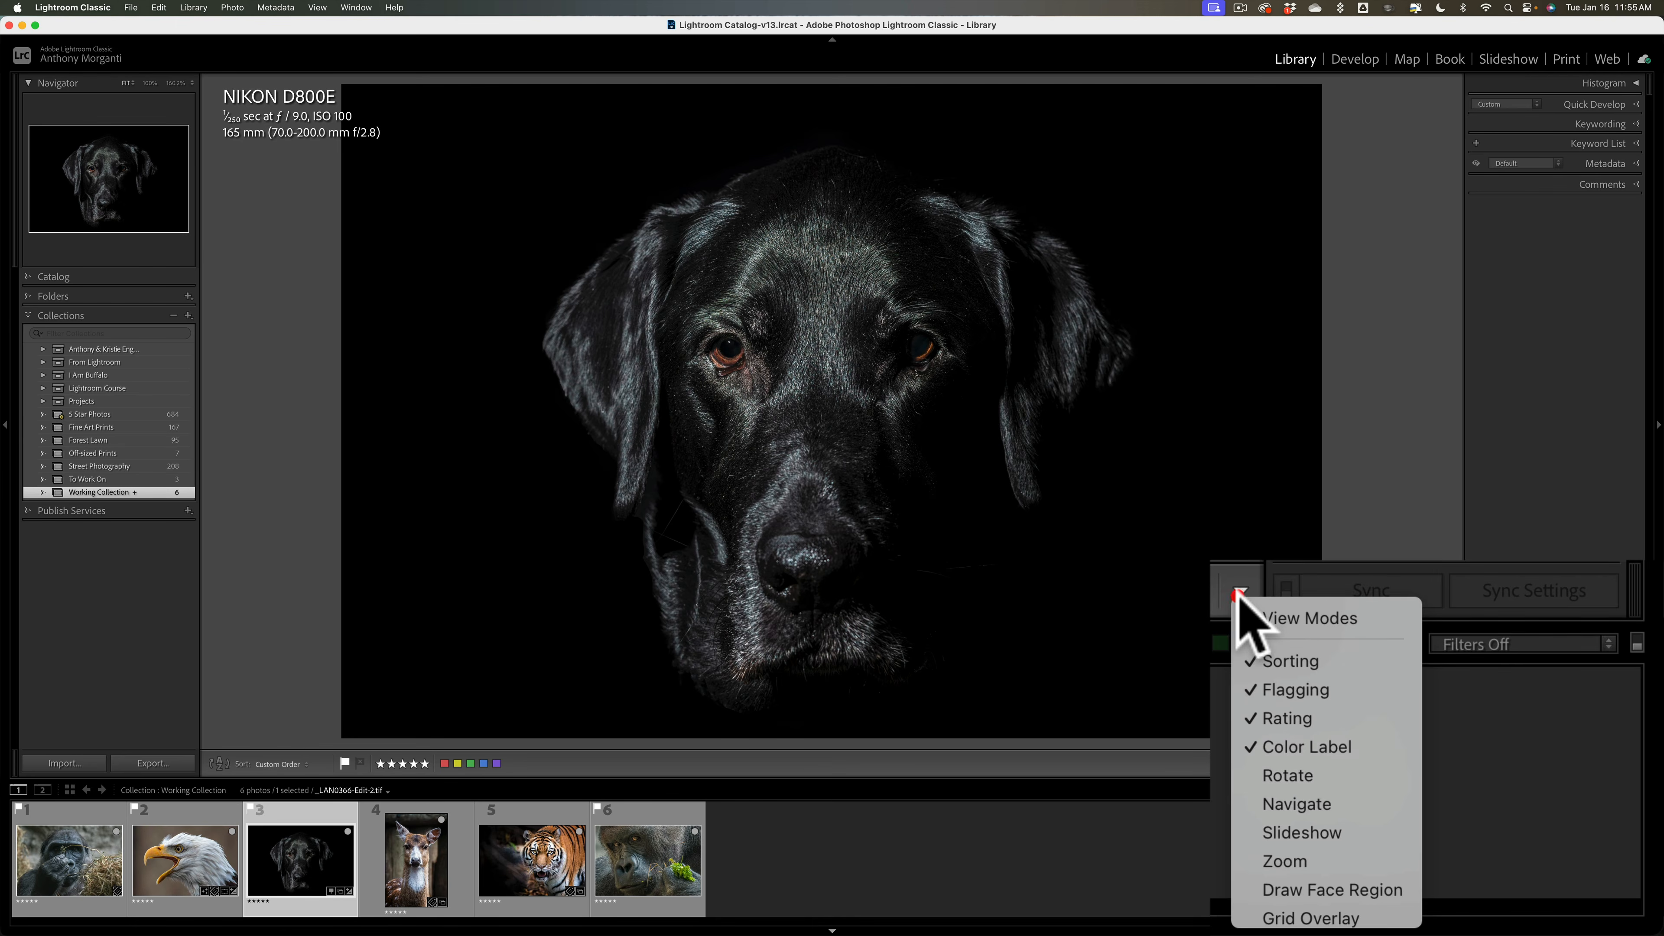
left_click(1304, 778)
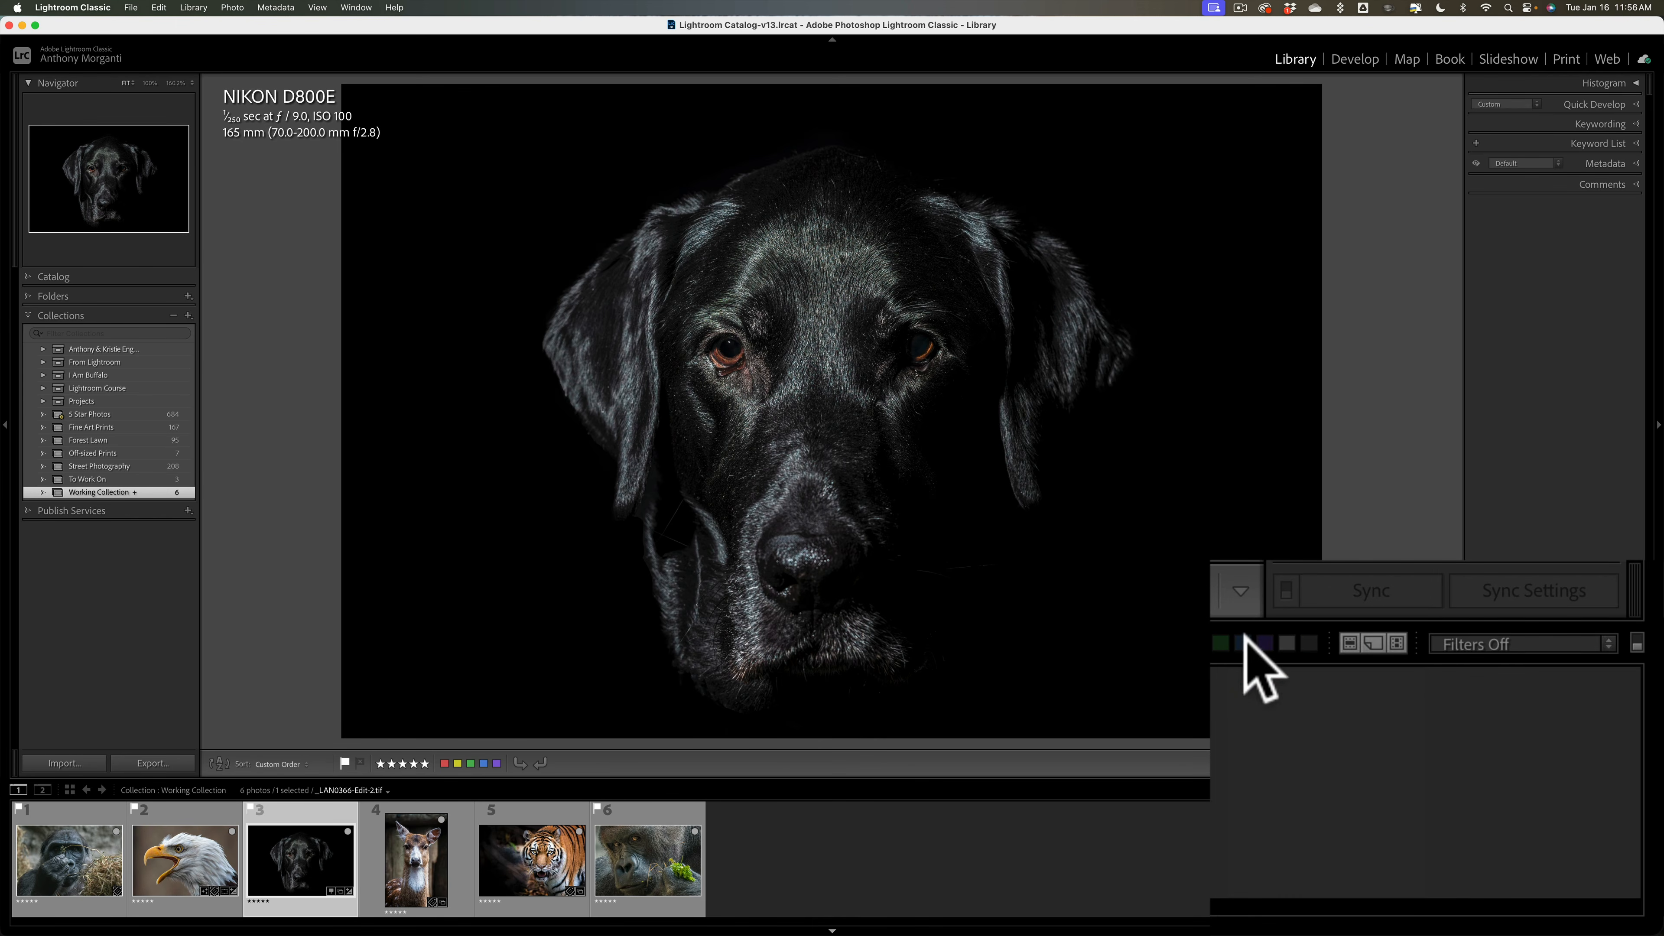
left_click(1241, 594)
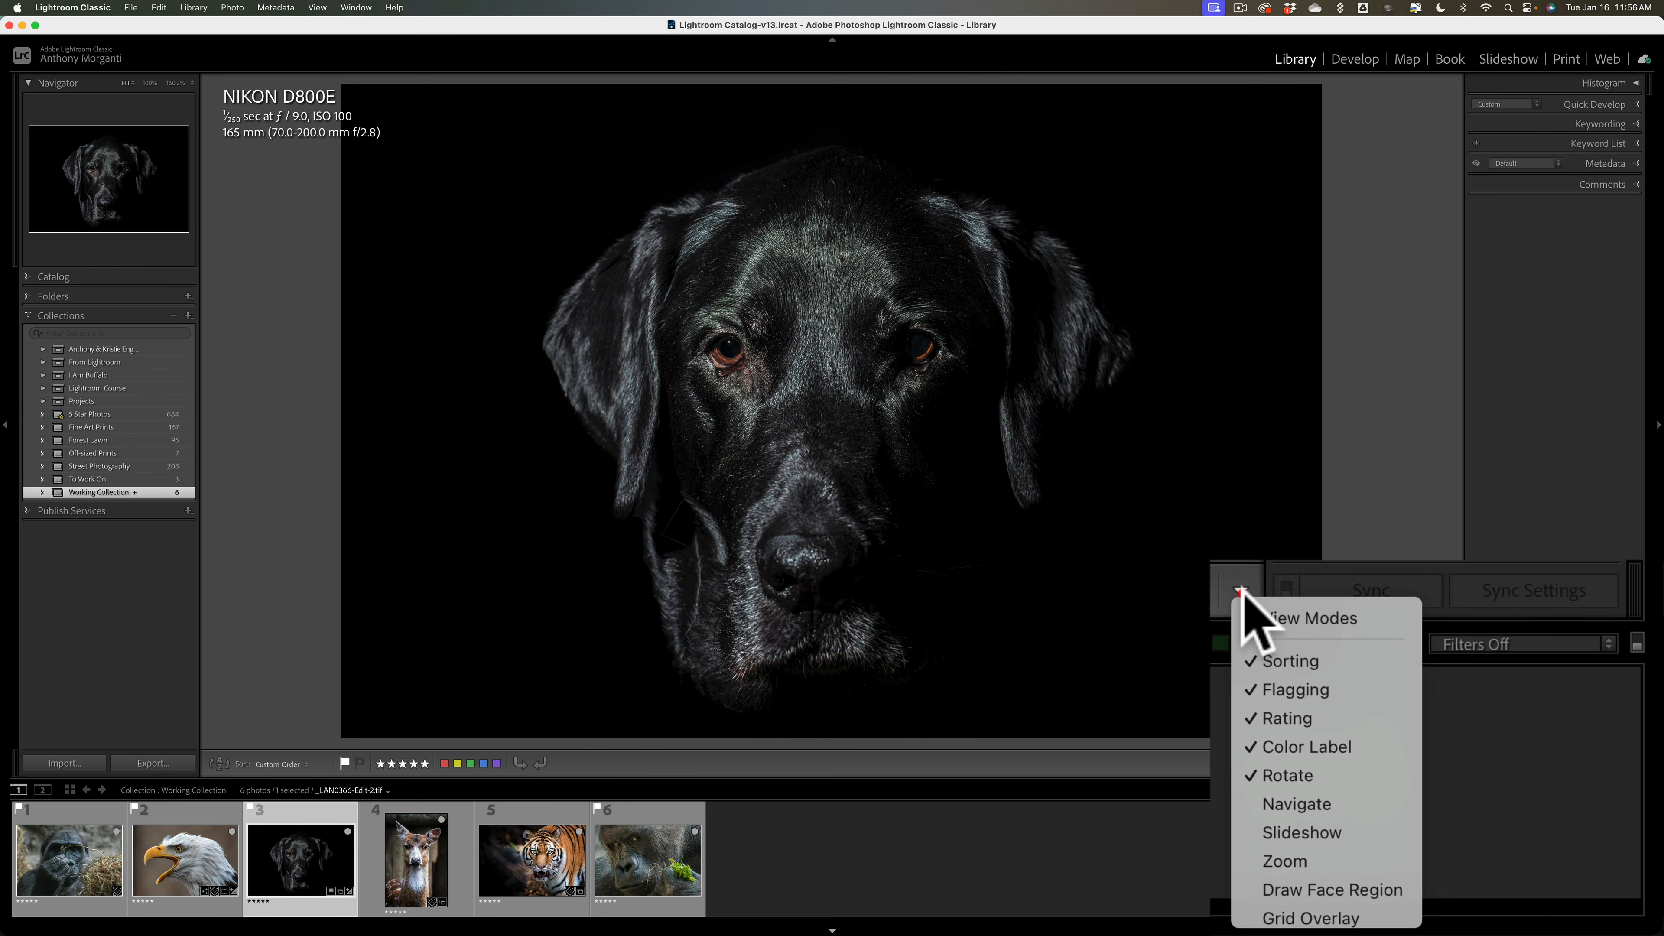
left_click(1284, 772)
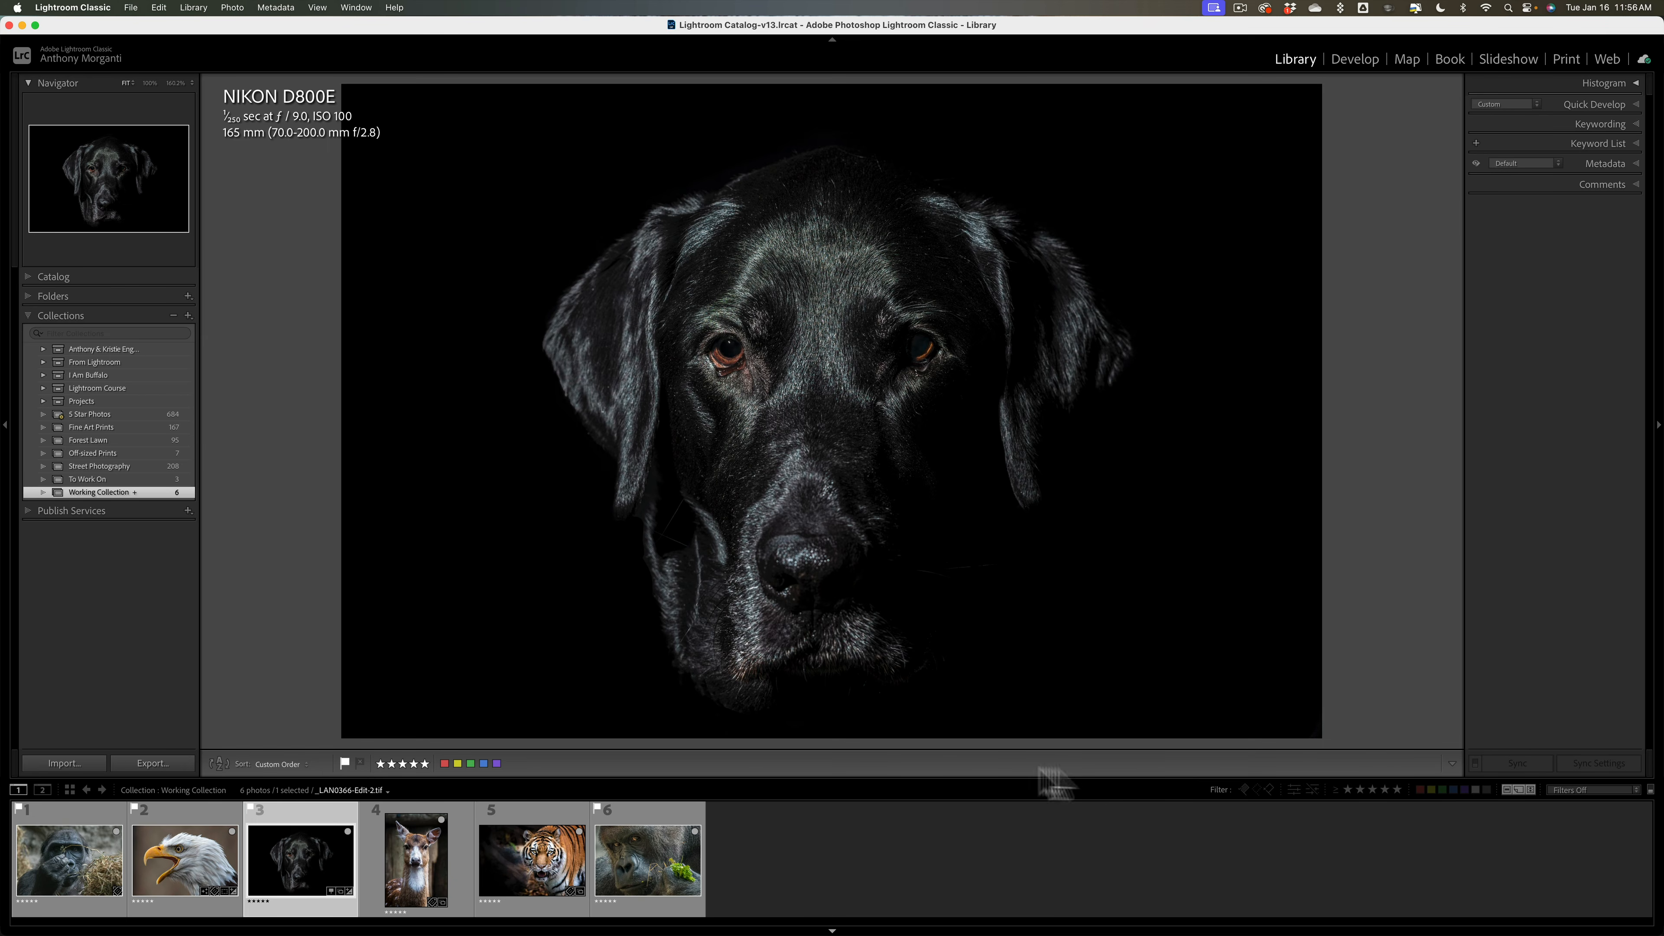
left_click(1452, 764)
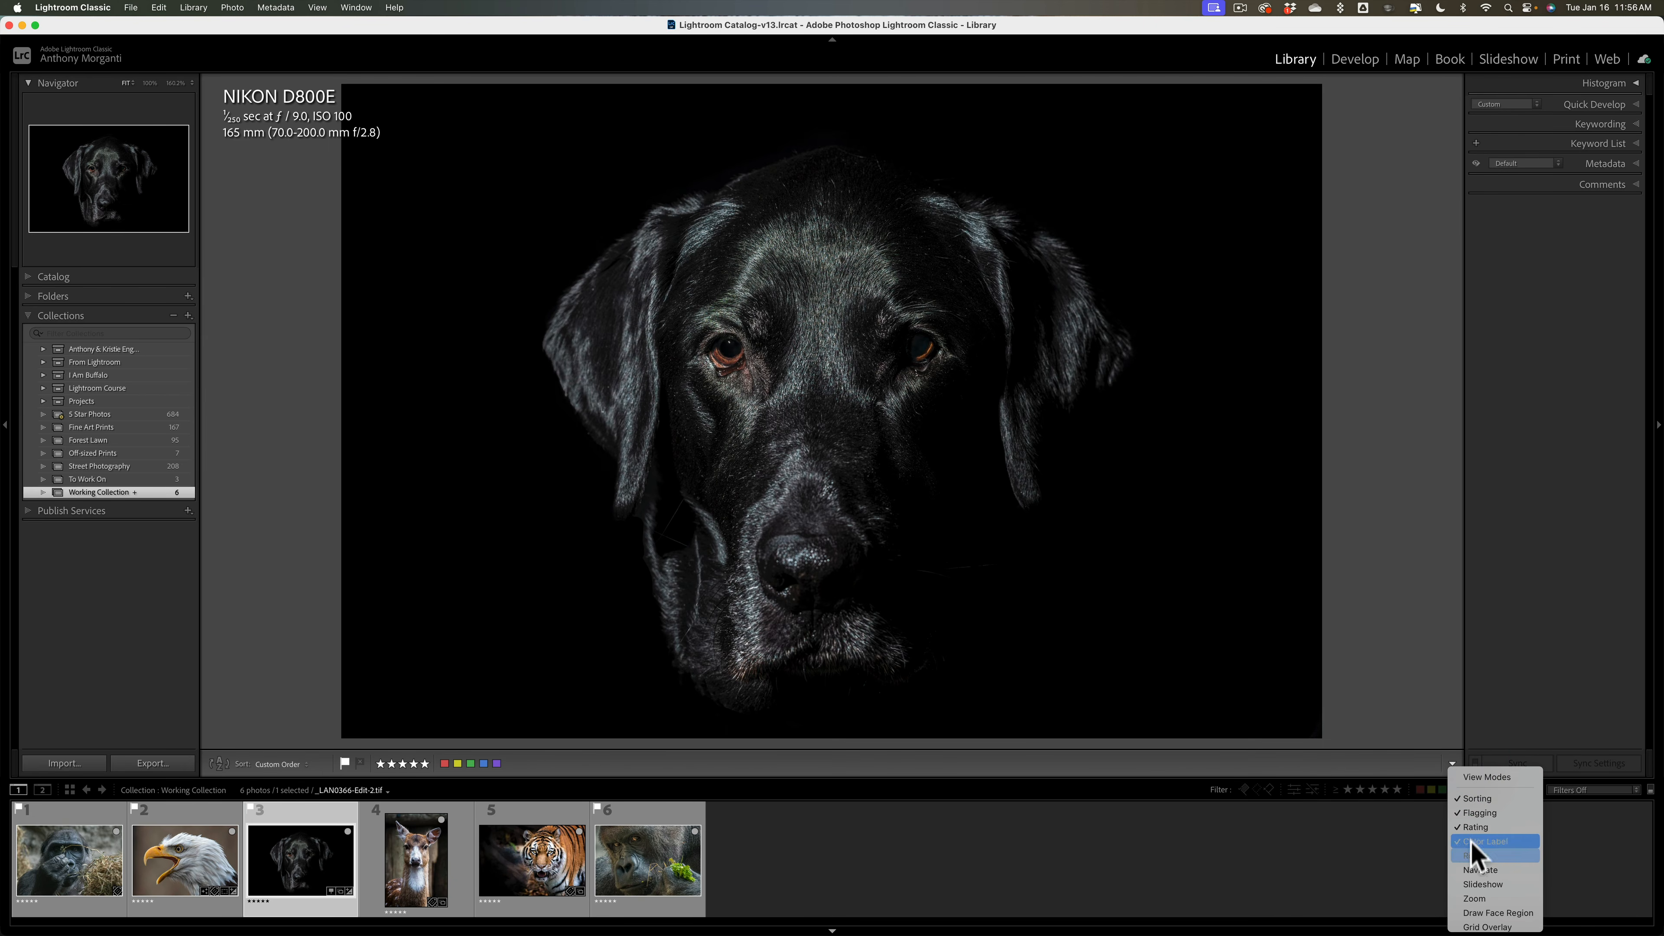
left_click(992, 763)
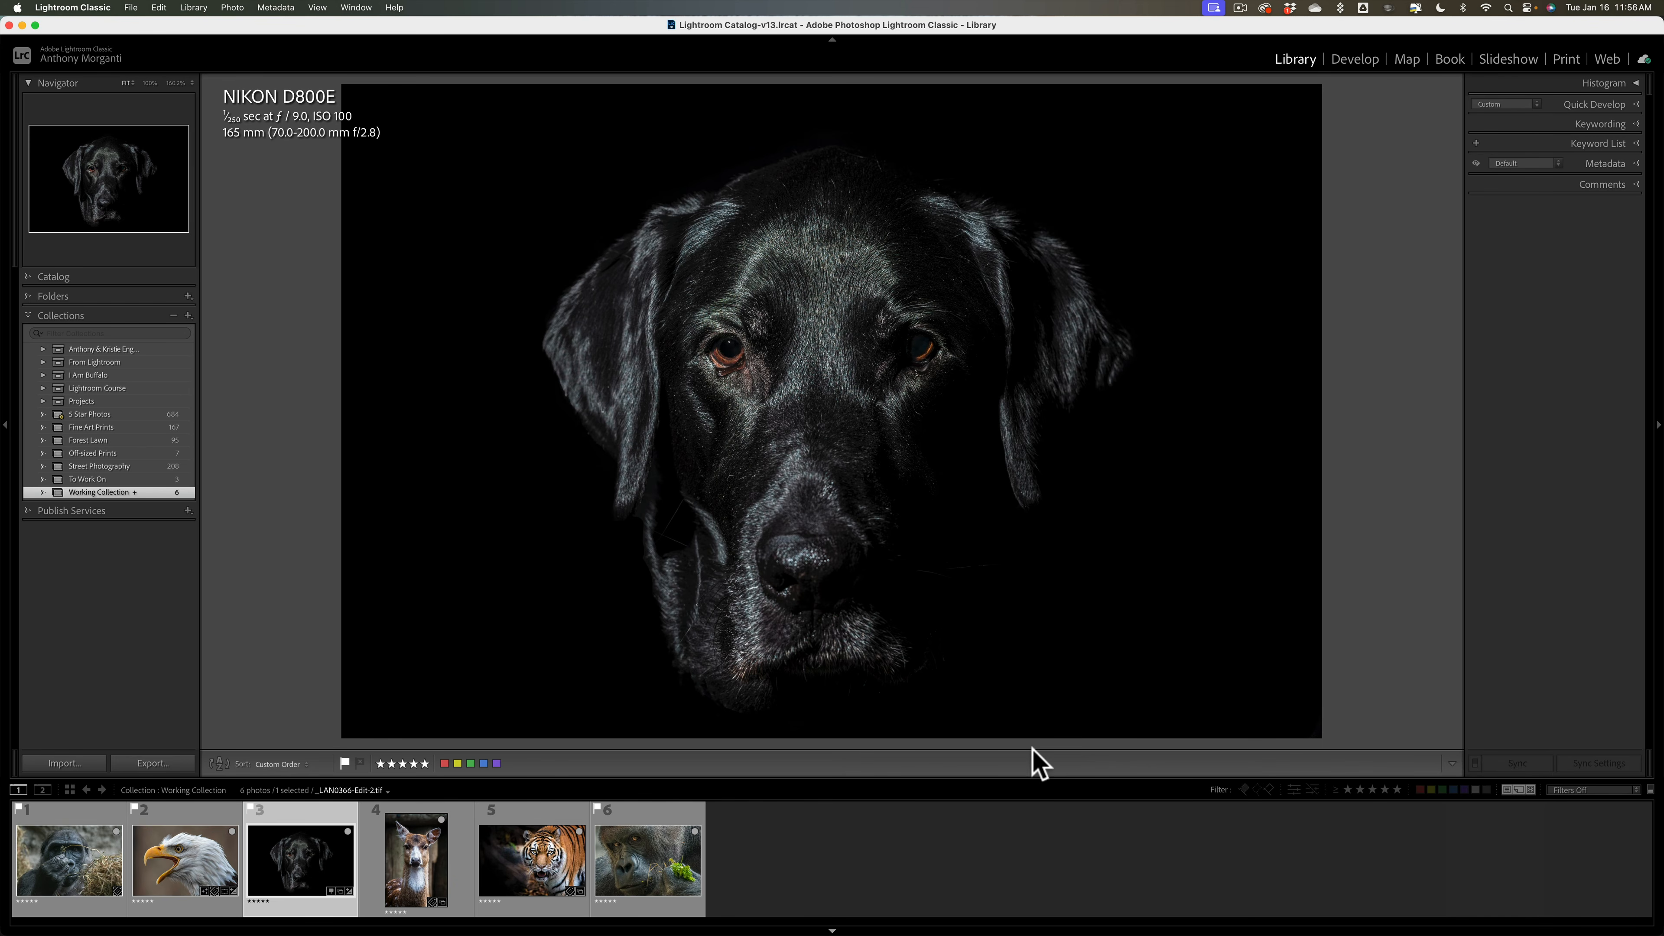
left_click(1357, 60)
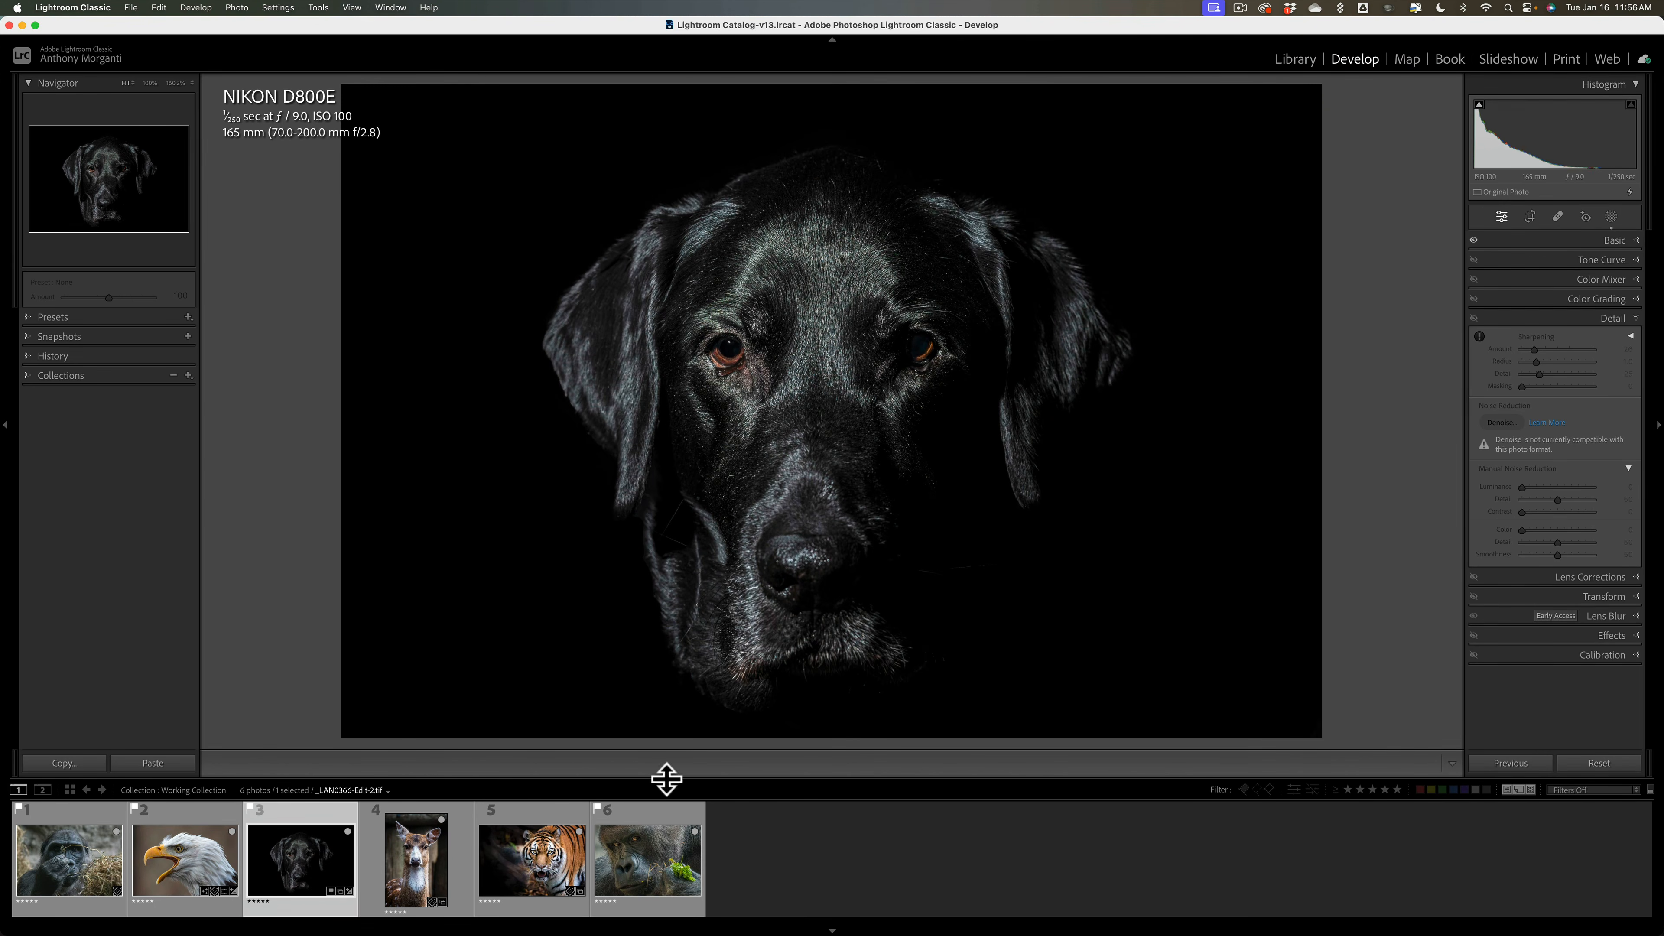
Step: Select the gorilla photo from the Develop filmstrip
left_click(608, 771)
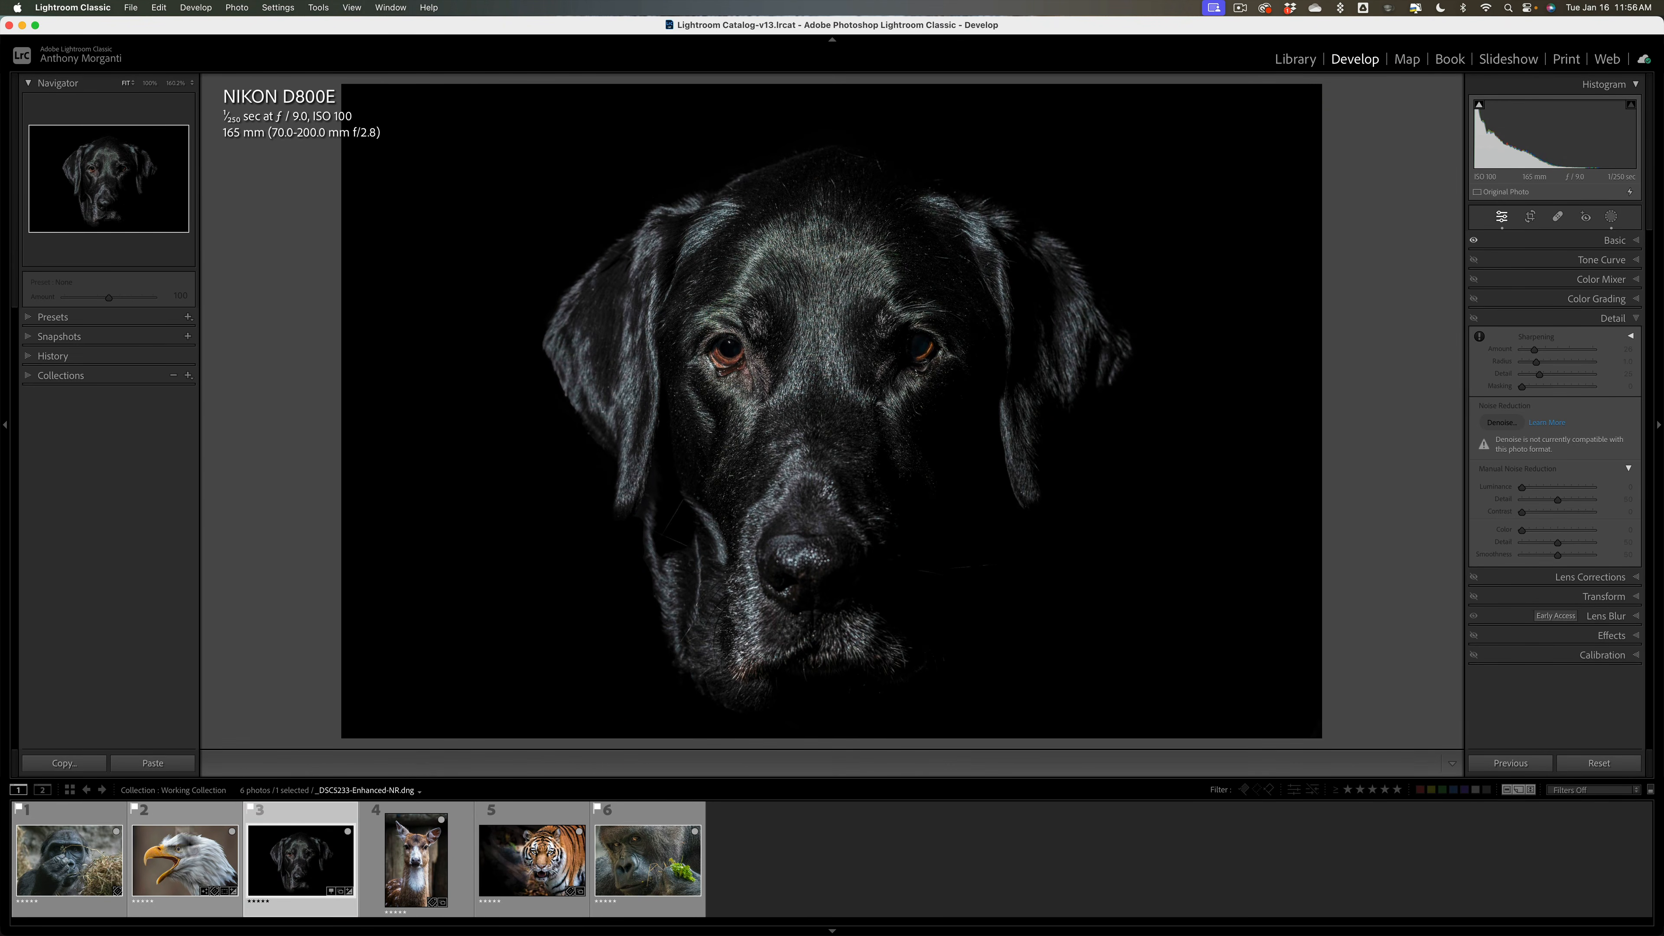
left_click(176, 850)
left_click(67, 849)
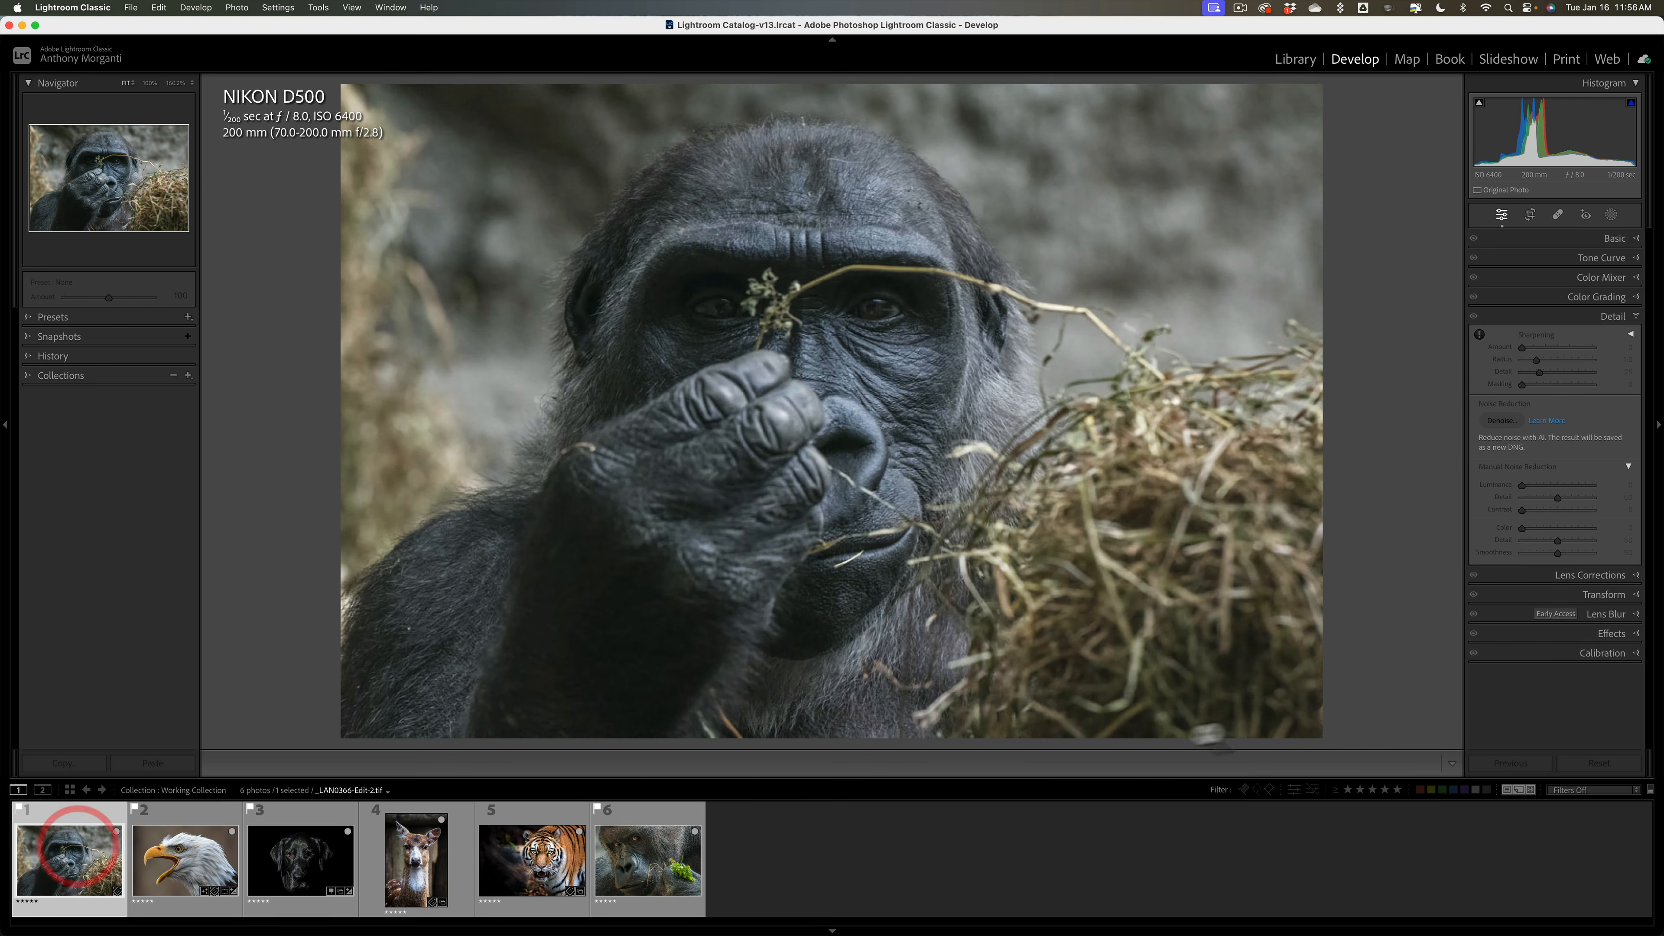
Step: Add star rating to the Develop toolbar, remove it again, and open the Map module
left_click(1452, 764)
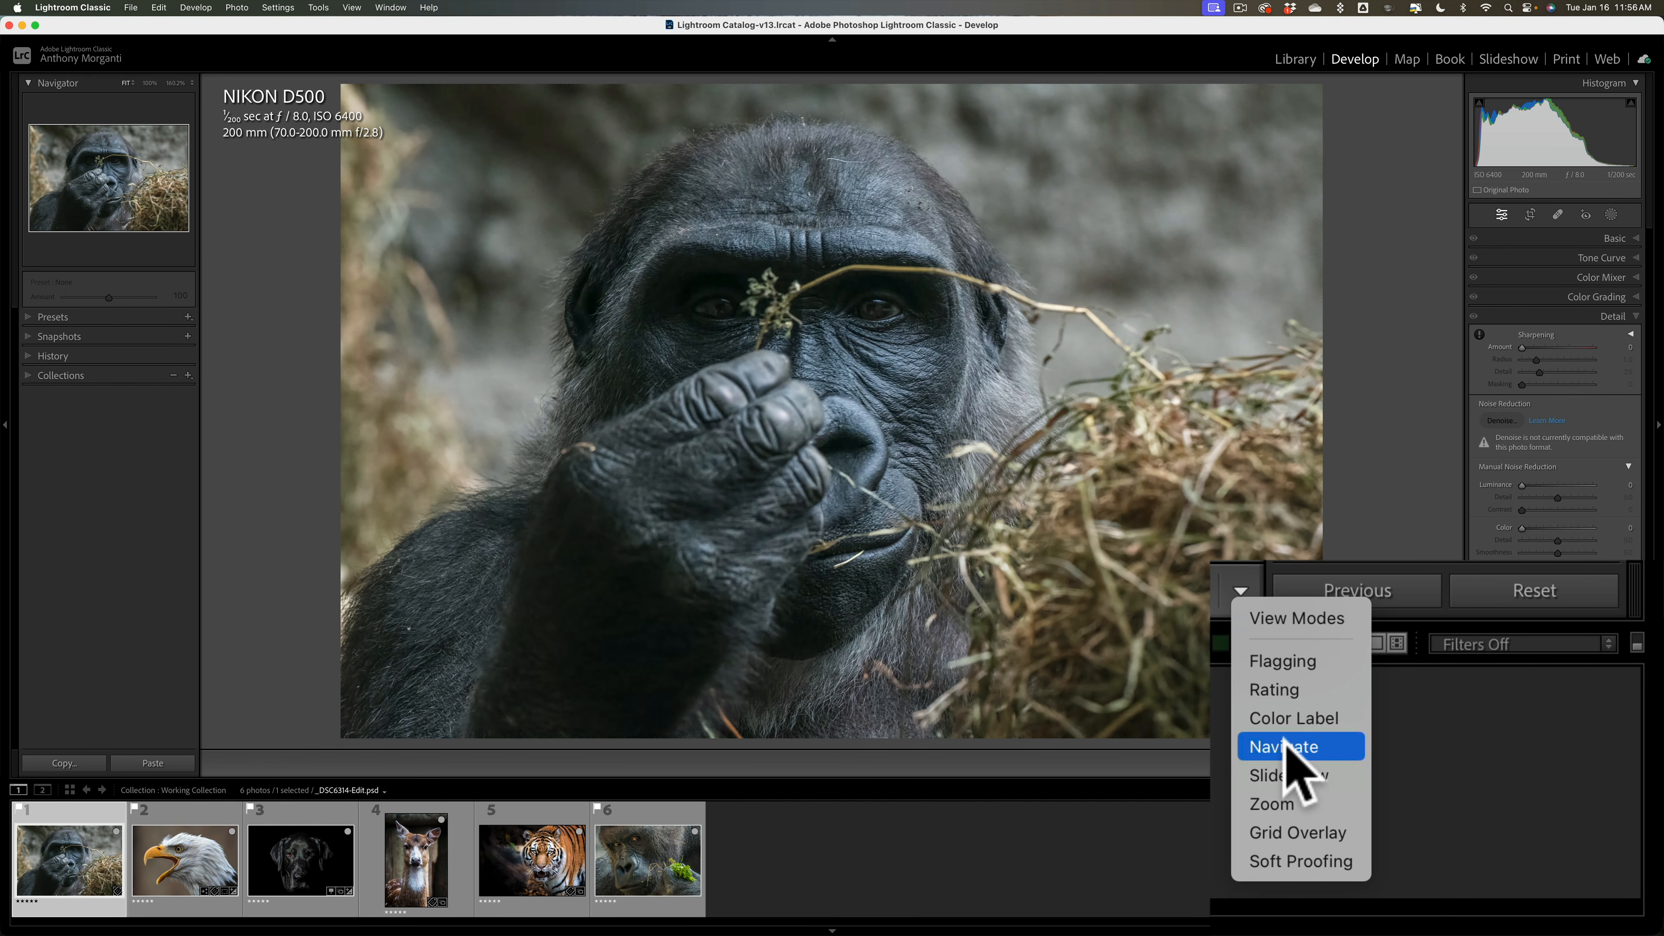
left_click(1272, 688)
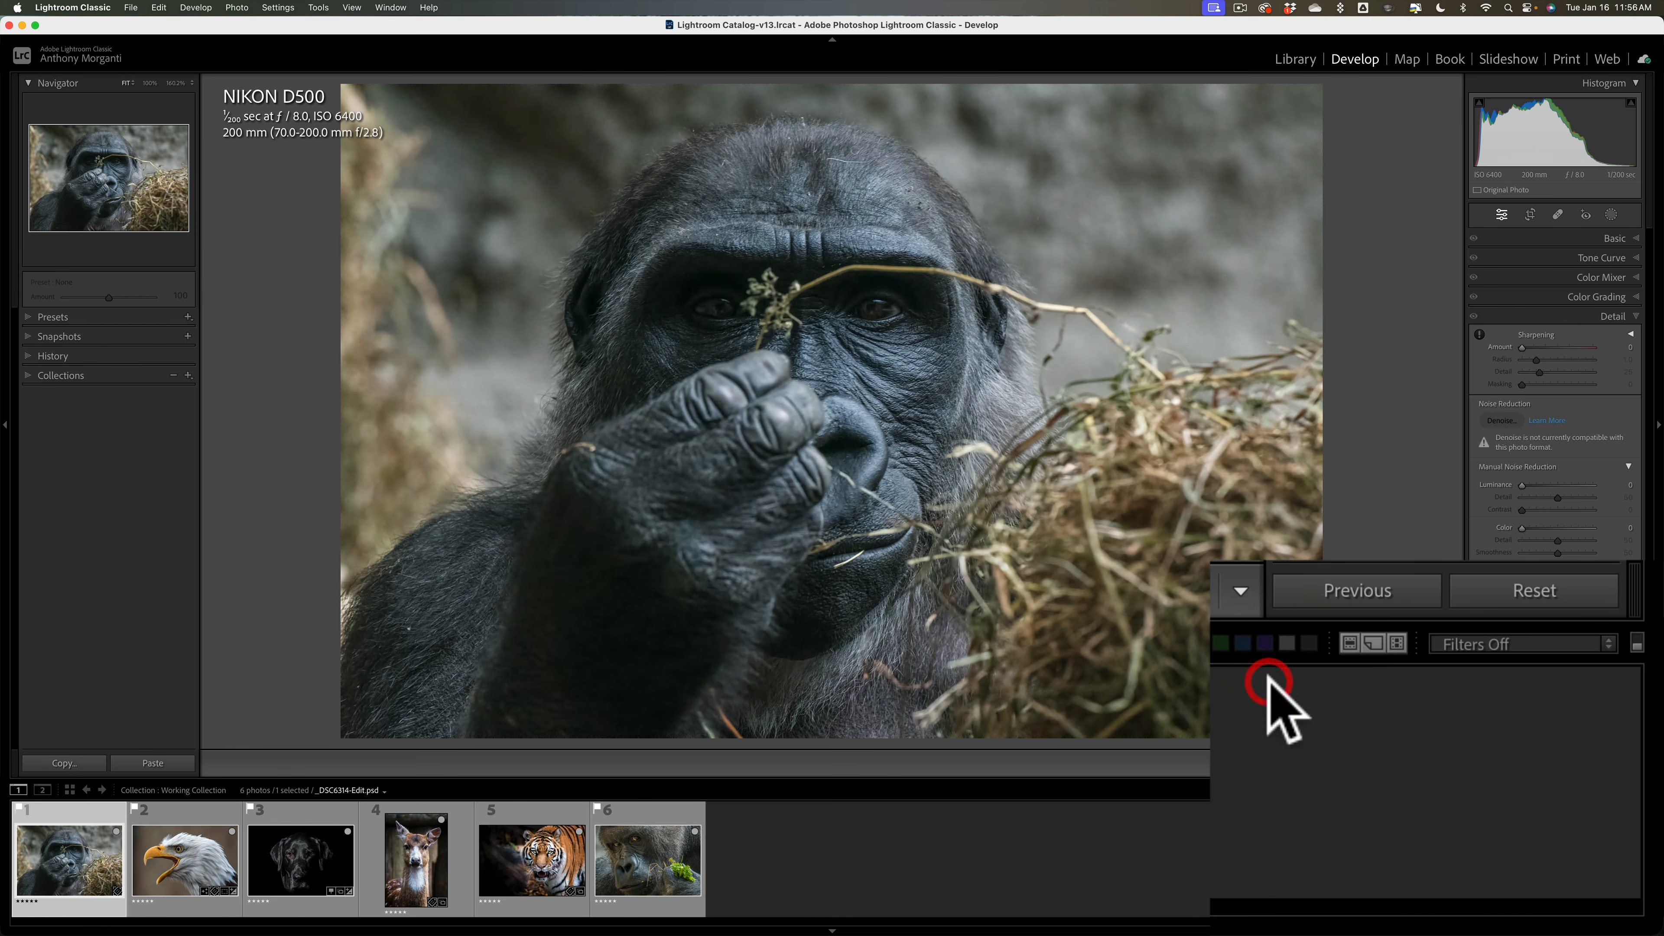
left_click(1245, 592)
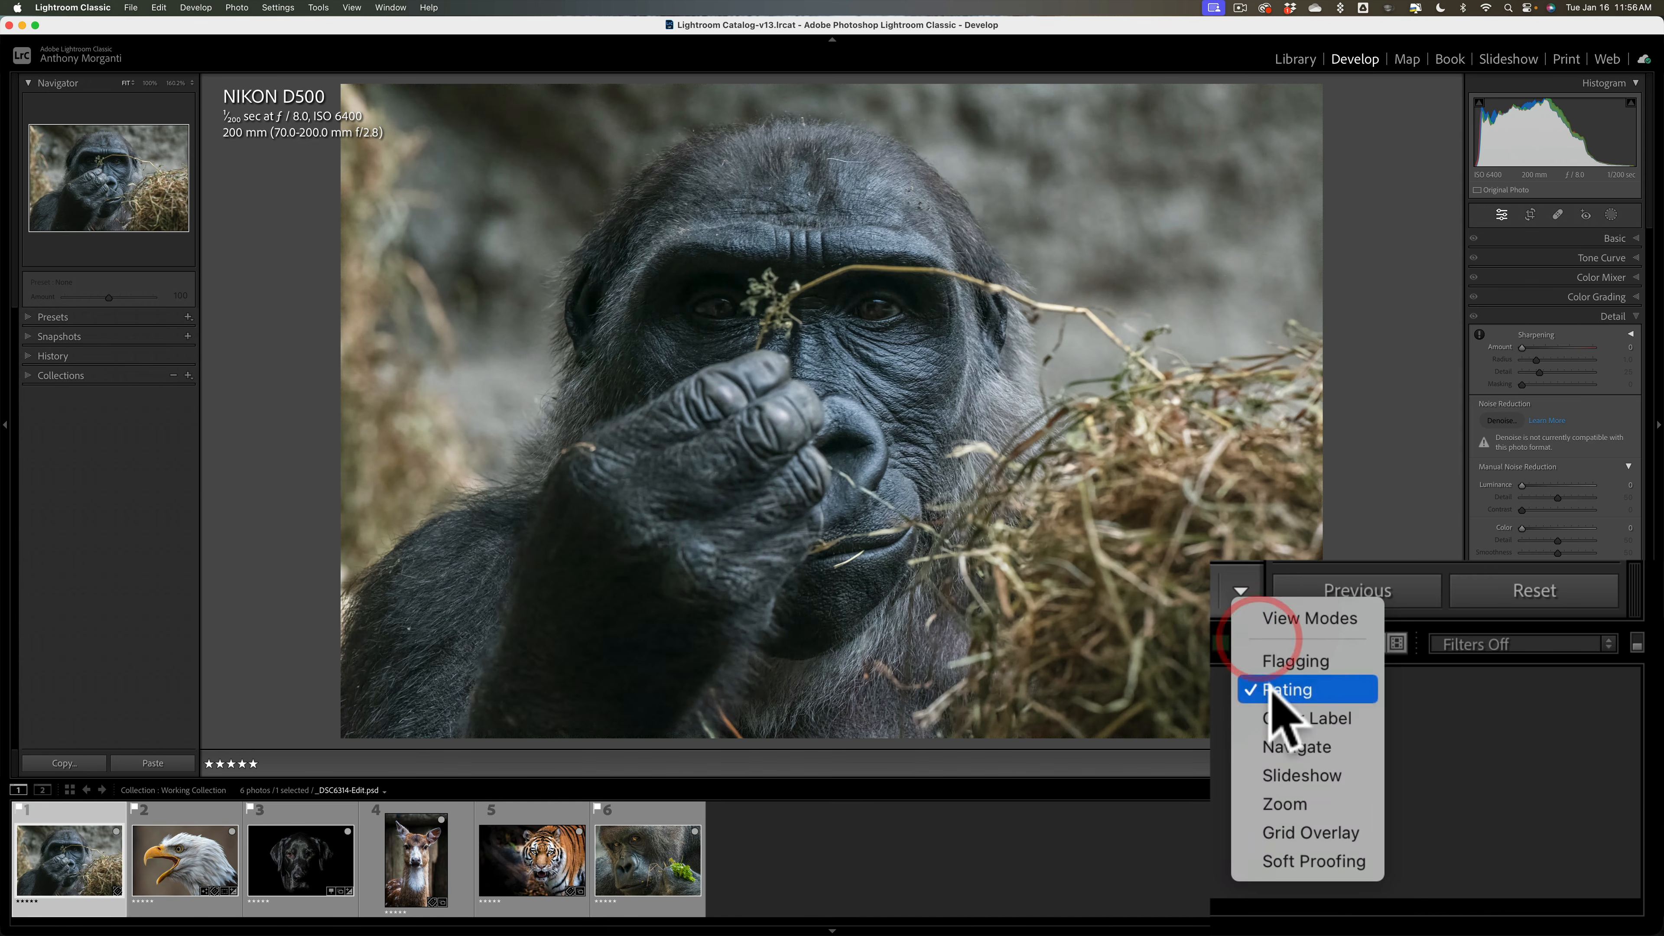
left_click(1366, 754)
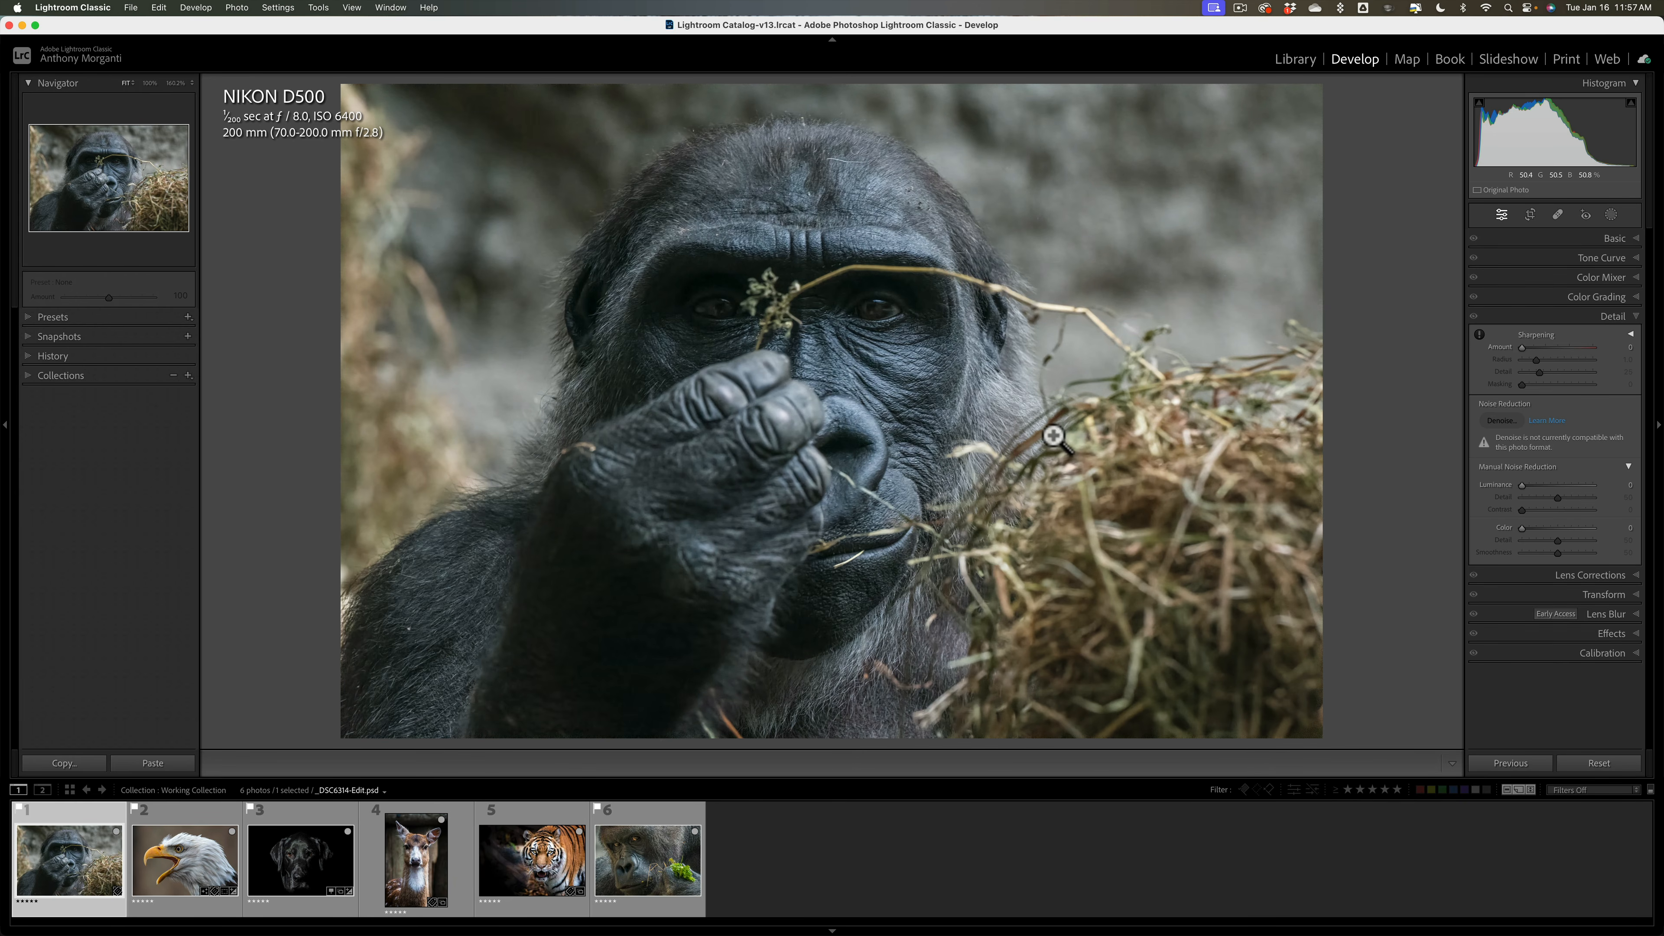
left_click(1406, 61)
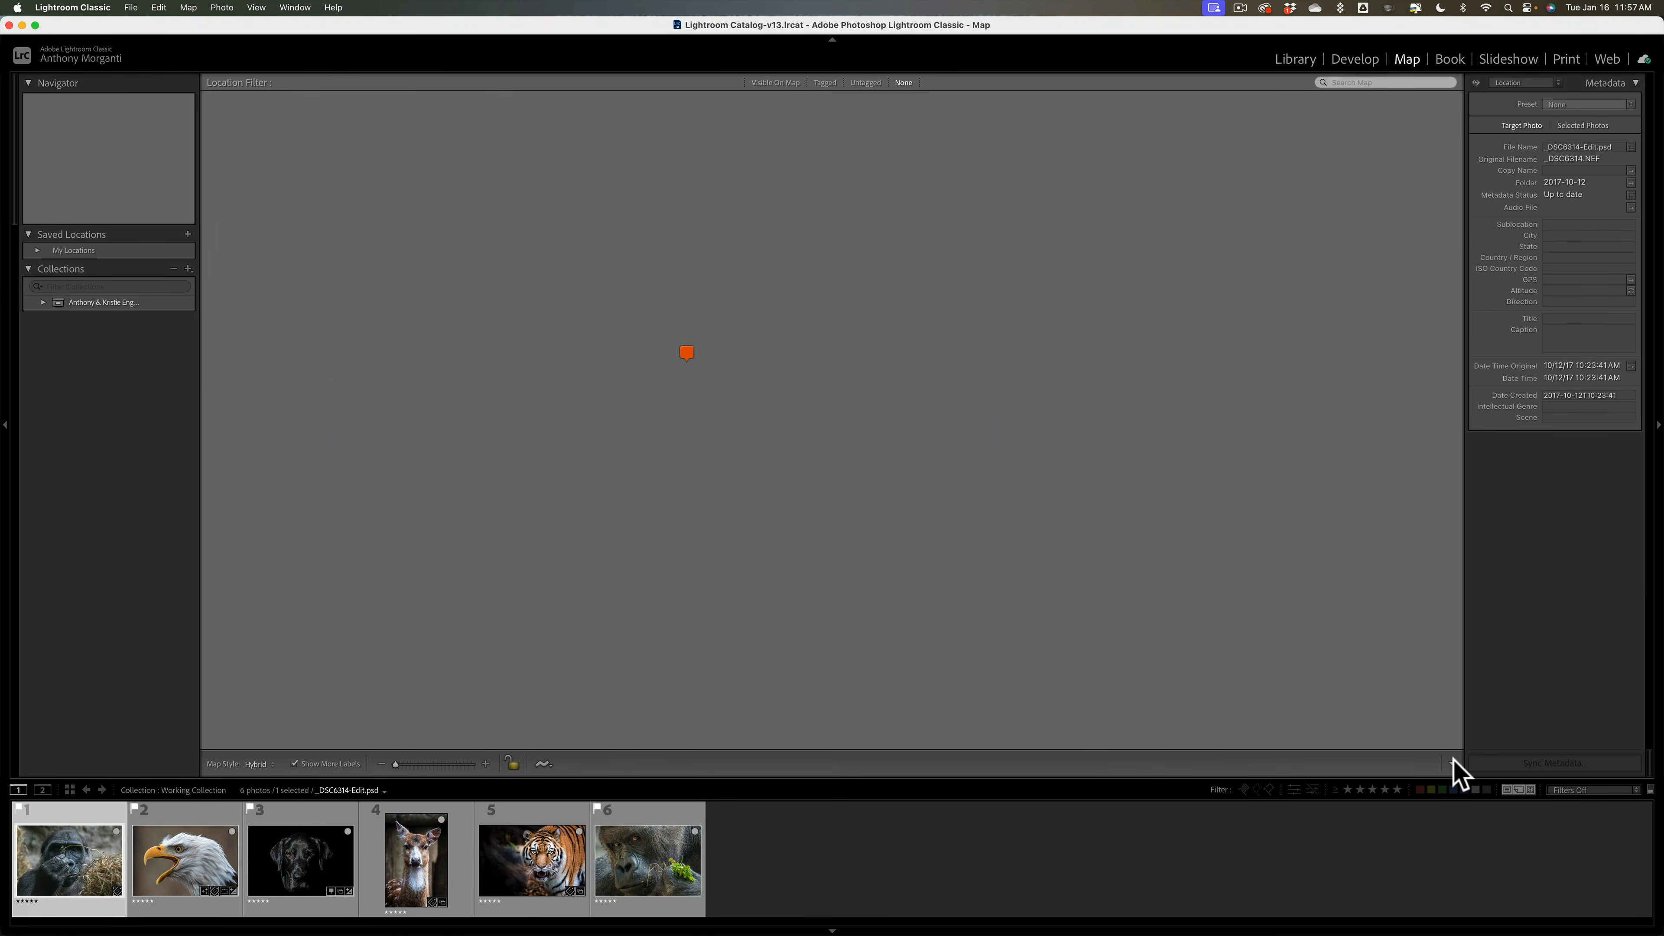
Step: Review the Map toolbar contents without changes and return to the Library module
left_click(1451, 763)
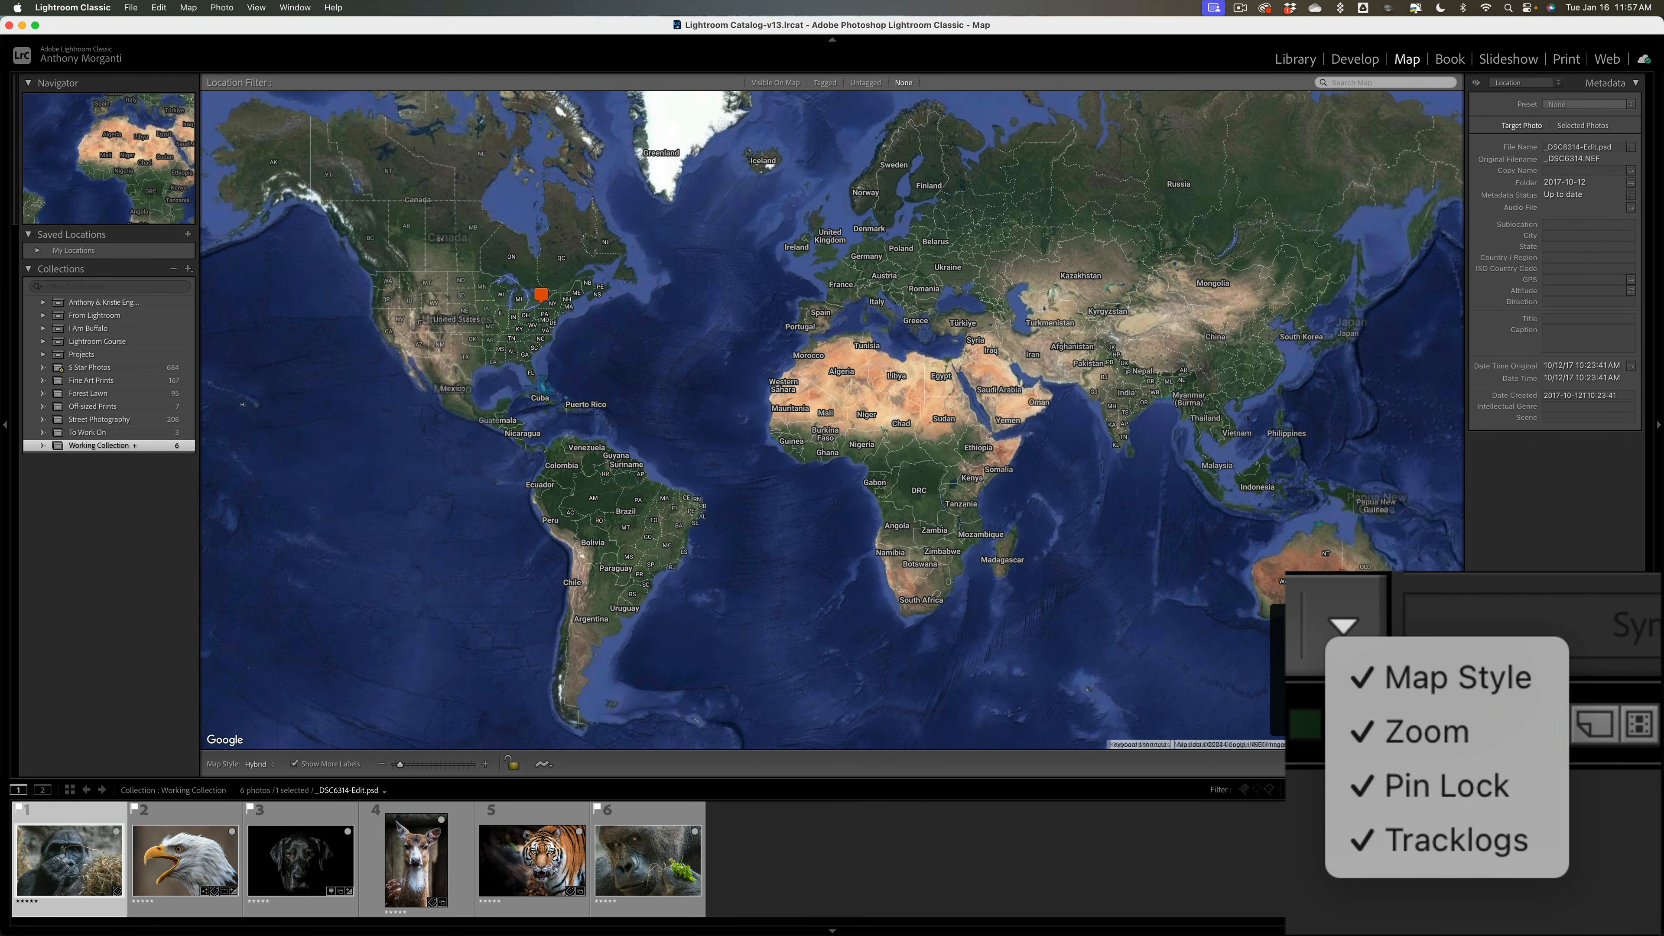
left_click(1401, 766)
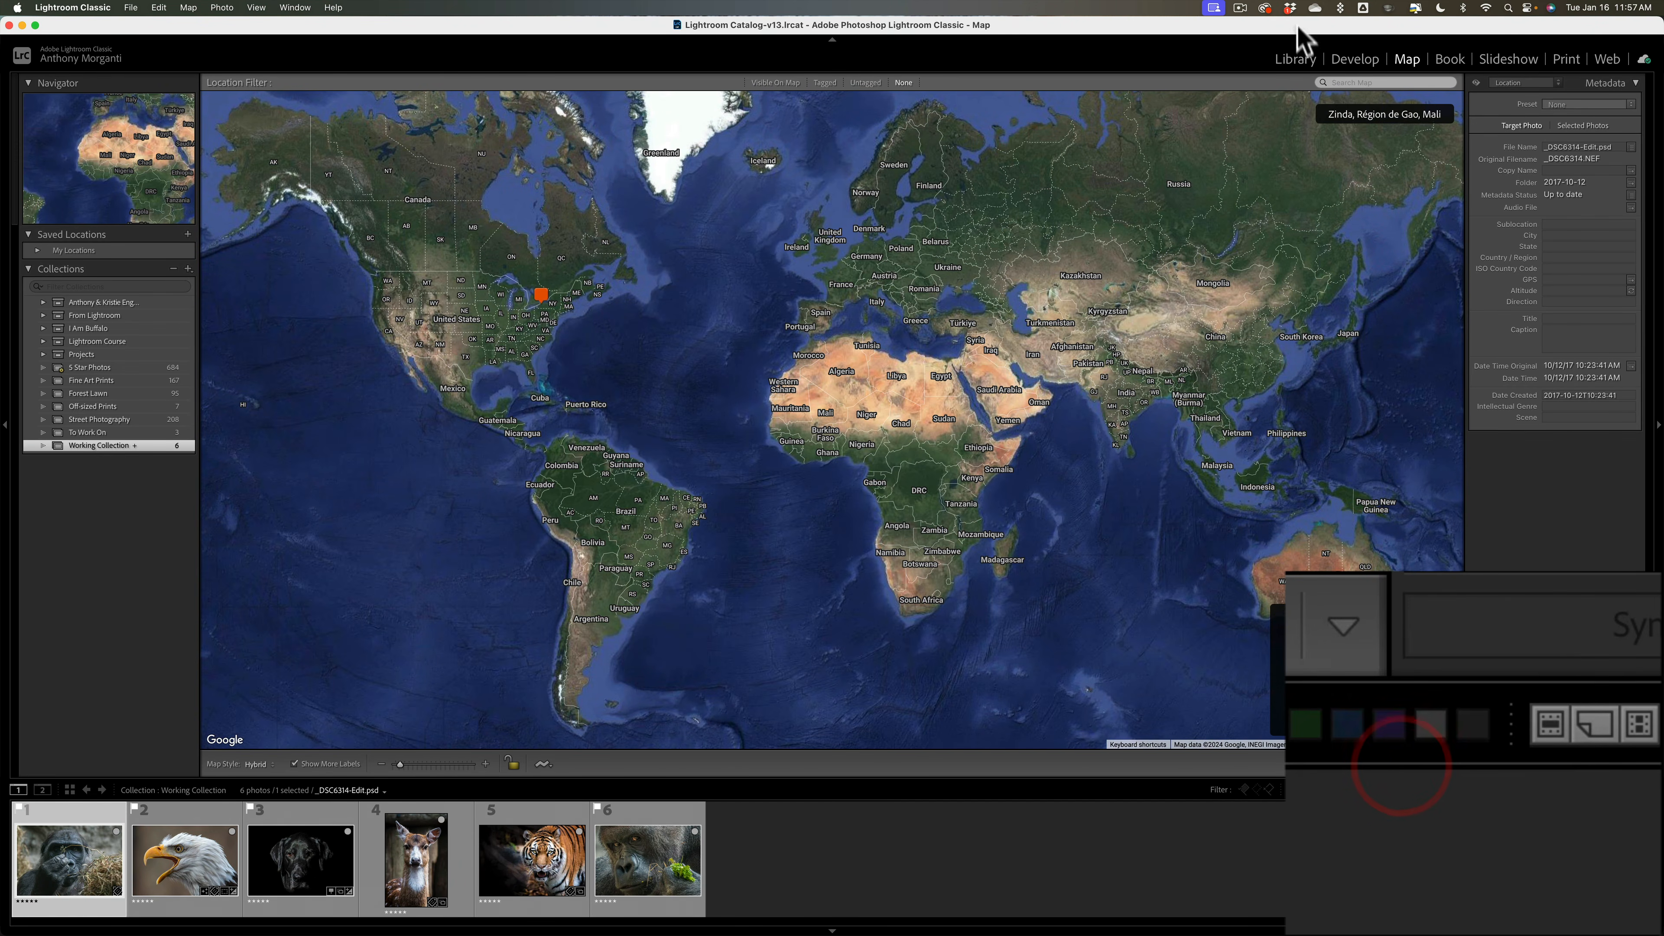
left_click(1297, 59)
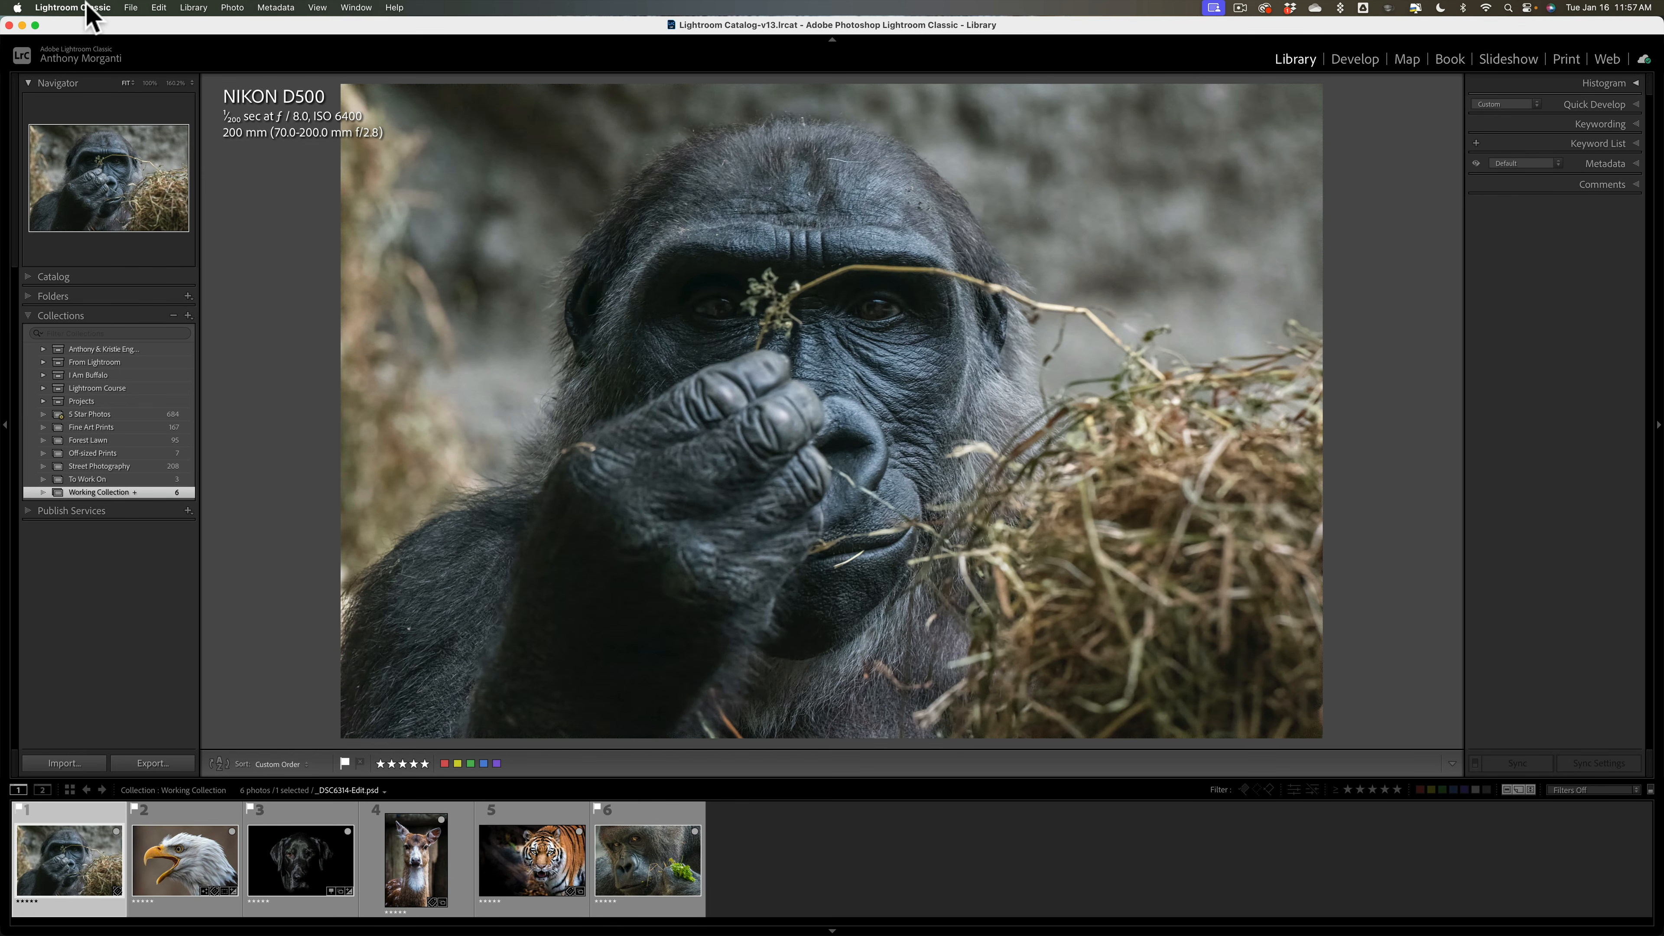
Step: Open Preferences from the Lightroom Classic application menu
left_click(92, 14)
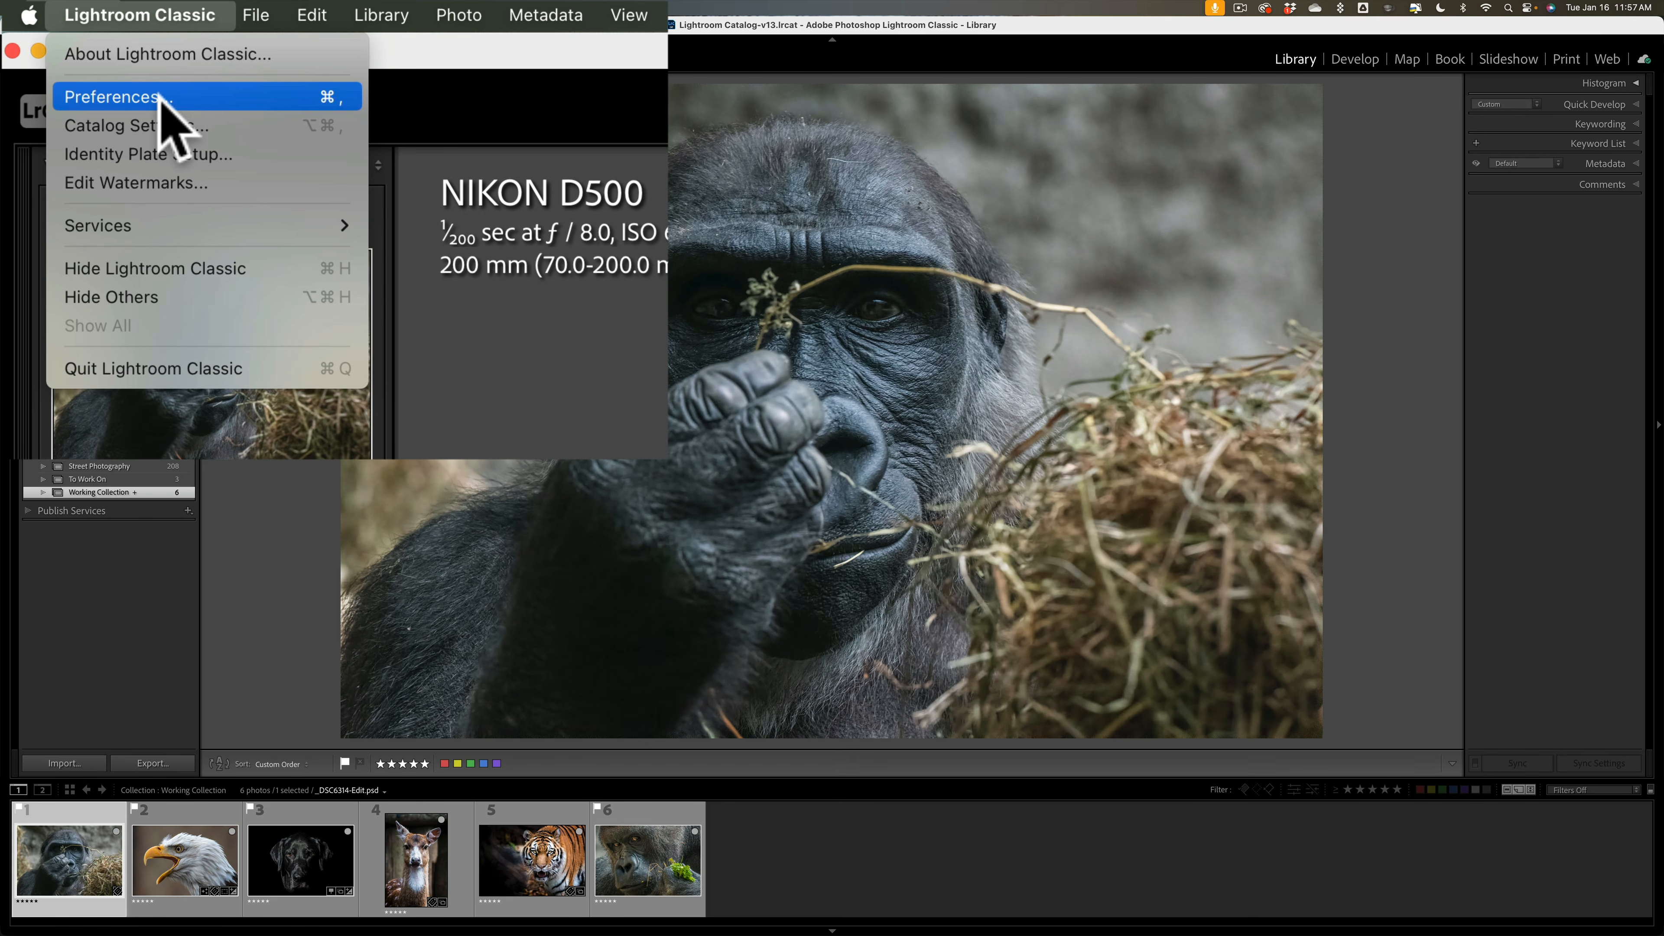
left_click(130, 96)
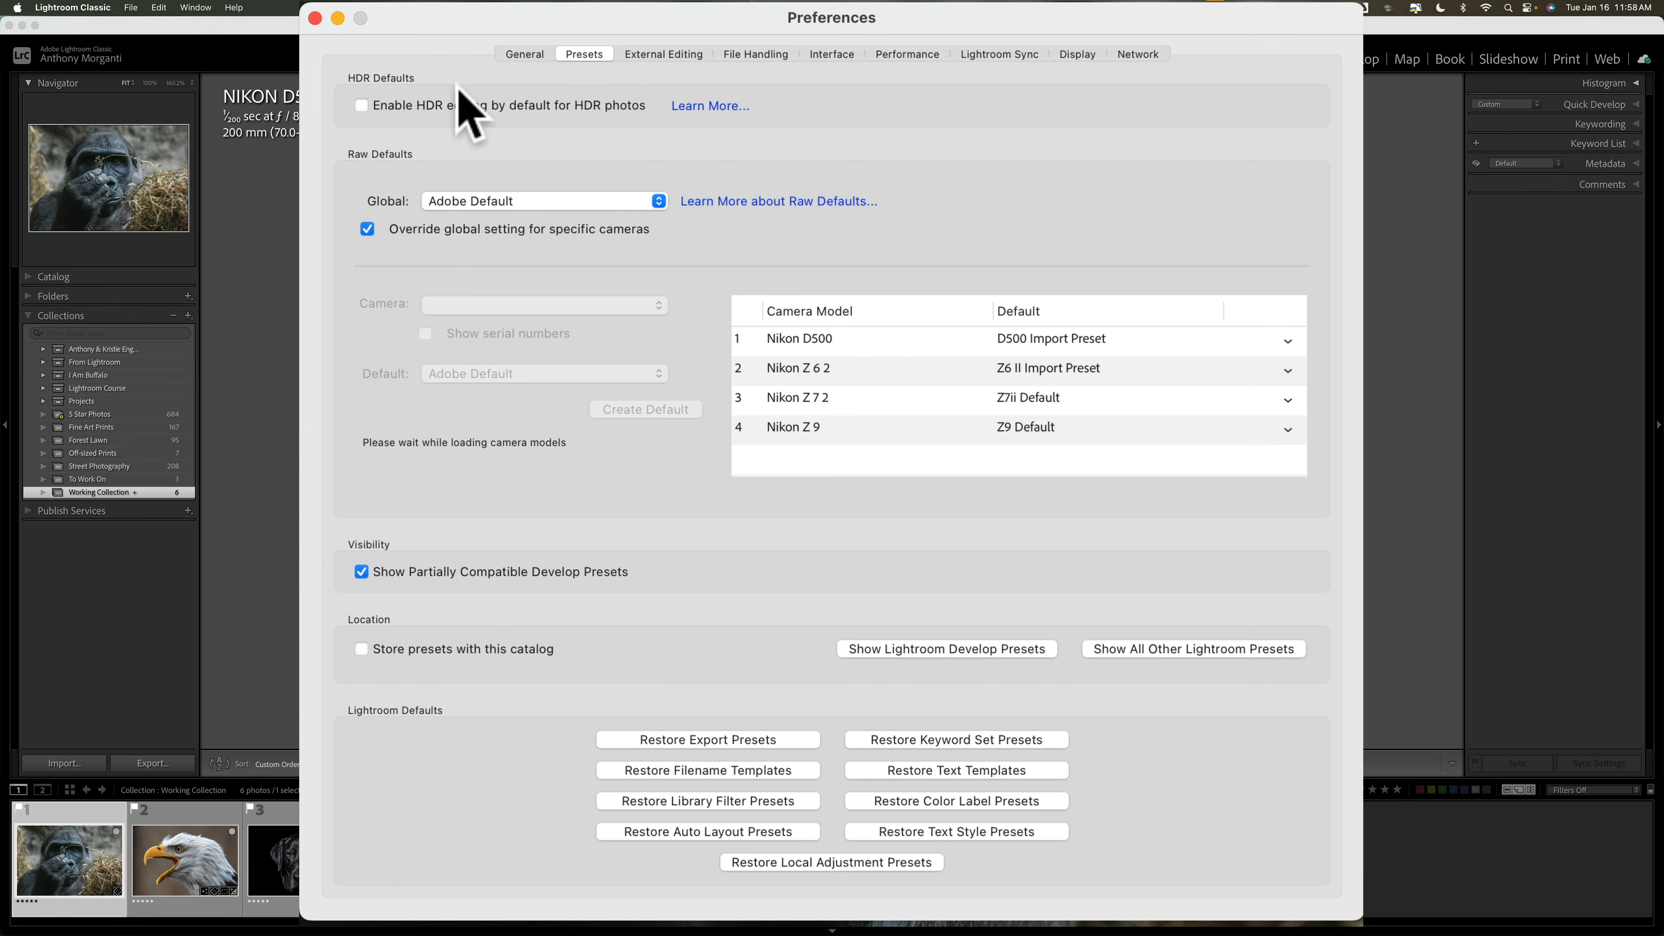
Step: Switch Preferences to the General page showing startup catalog, import options and completion sounds
left_click(515, 58)
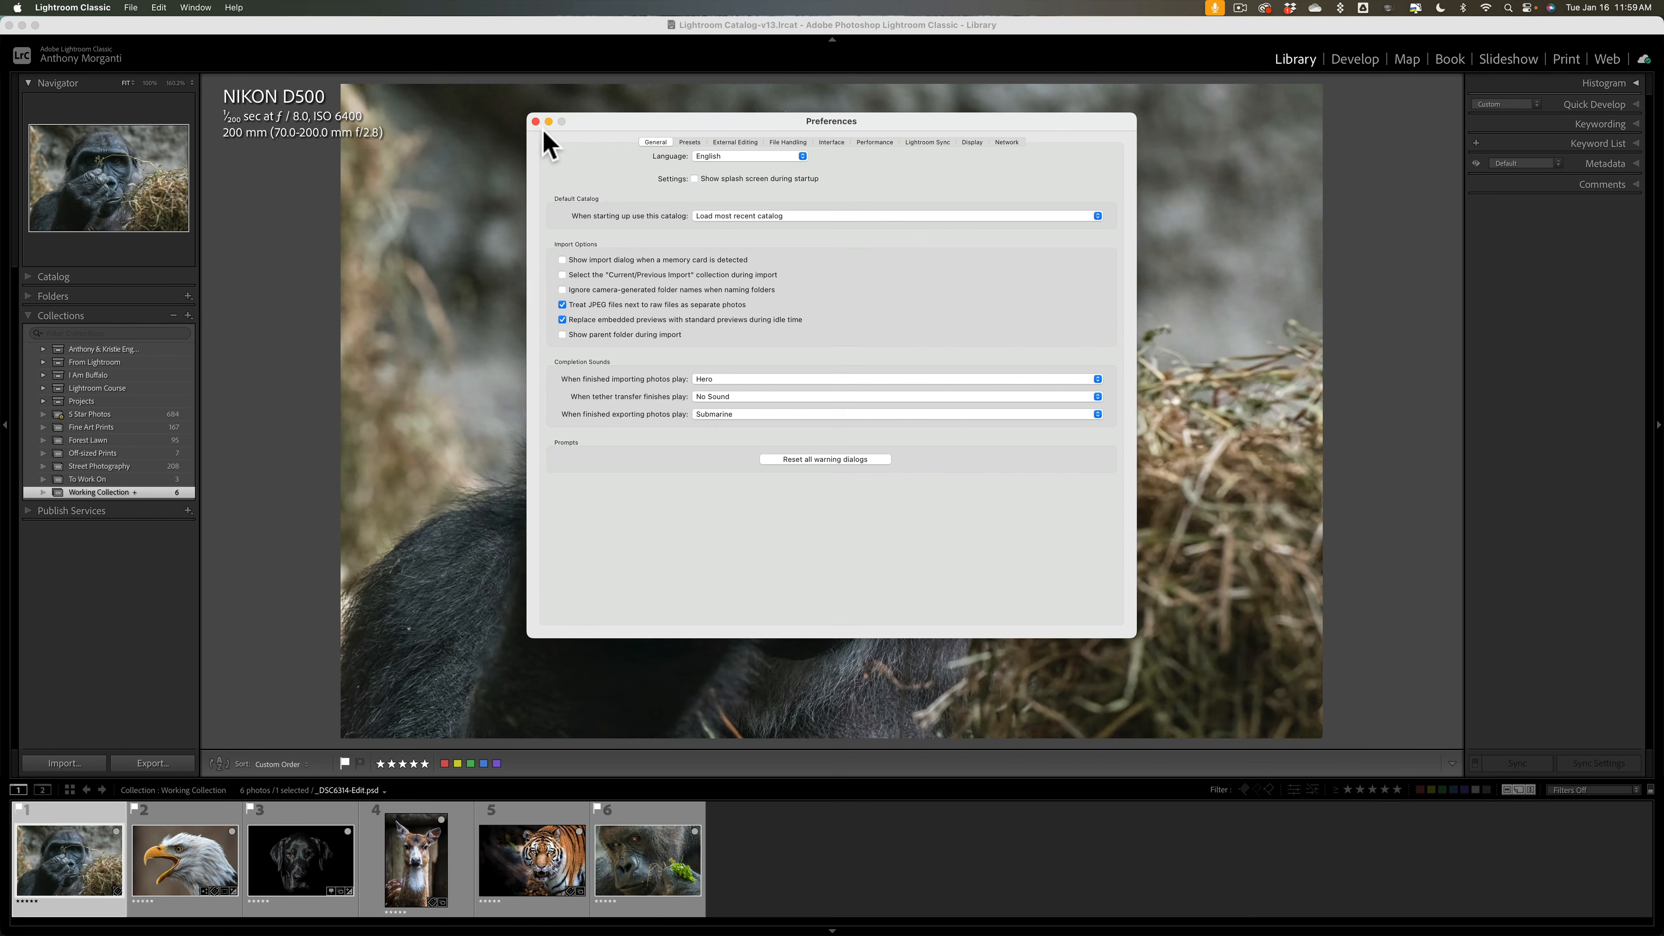
Step: Close Preferences and expand the Catalog panel listing All Photographs, Quick Collection and Previous Import
left_click(535, 121)
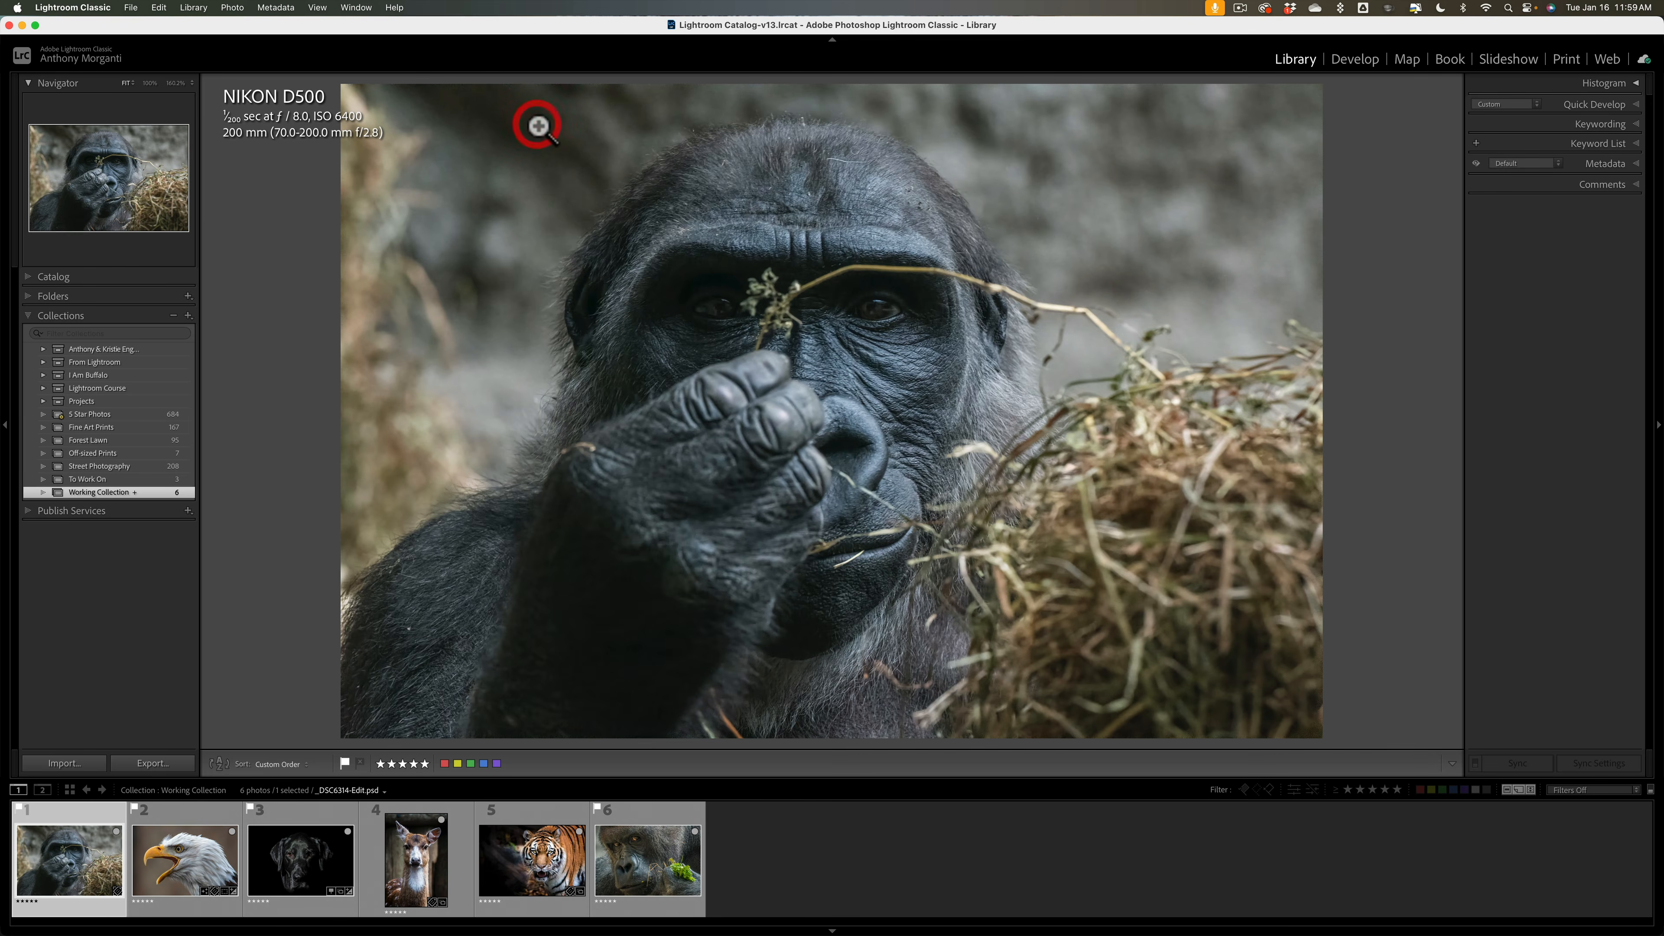
left_click(30, 280)
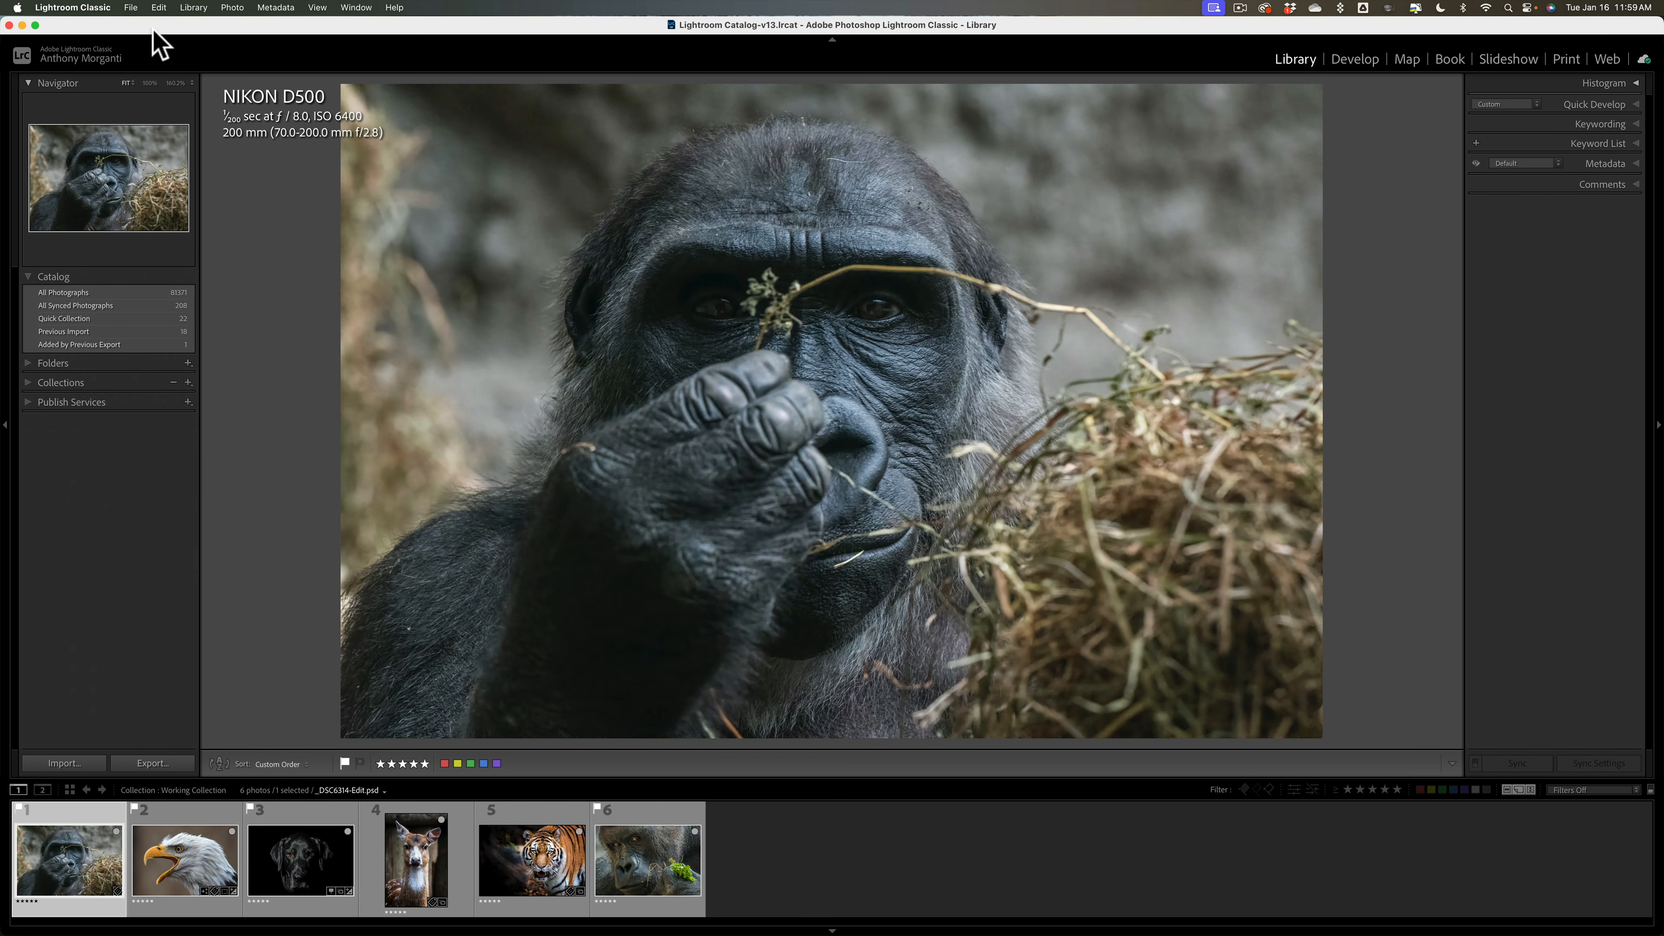
left_click(92, 7)
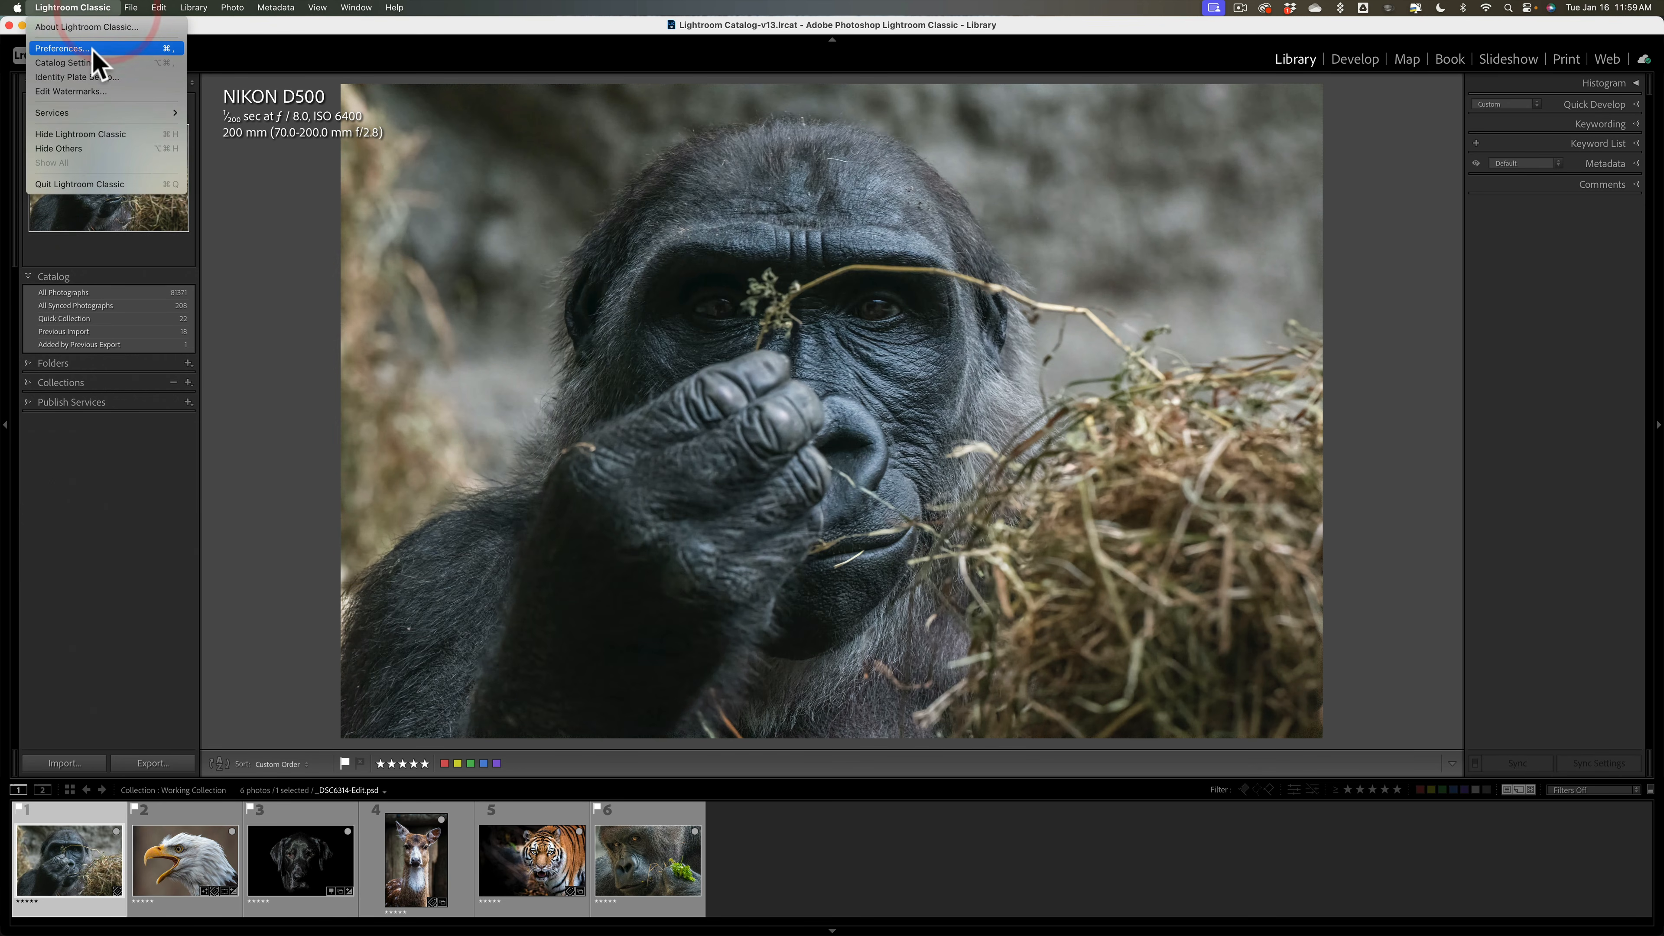
Step: Reopen Preferences from the Lightroom Classic application menu
left_click(91, 49)
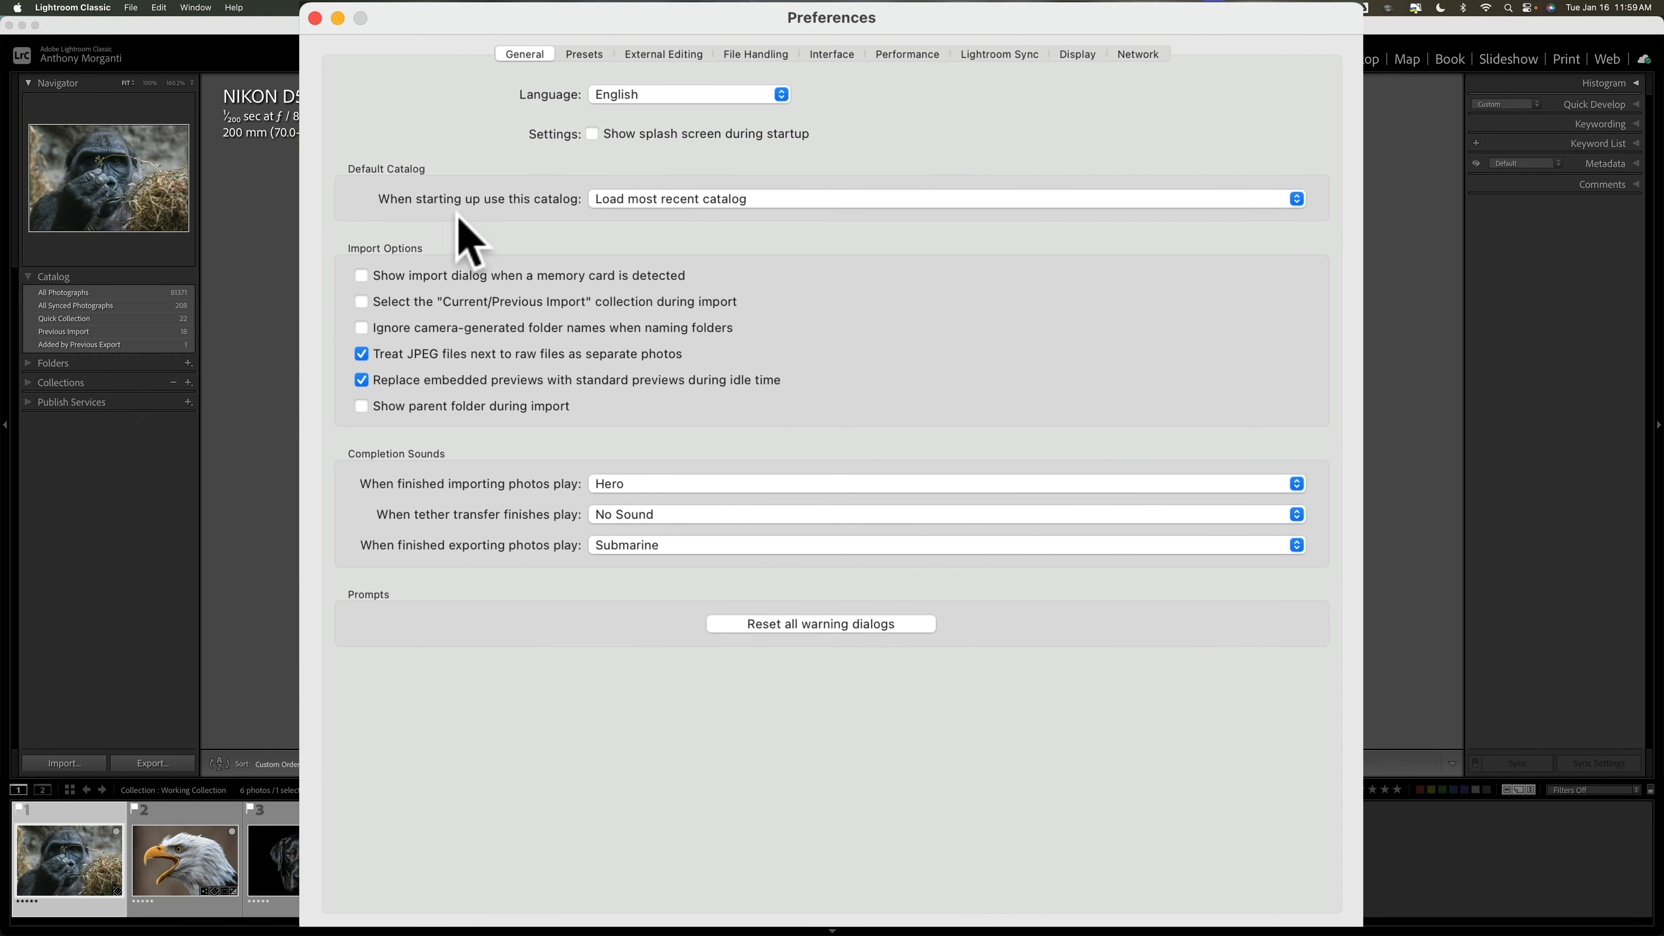
Step: On the Presets page, assign D500 Import Preset to the Nikon D500 and Z9 Default to the Z 9
left_click(598, 57)
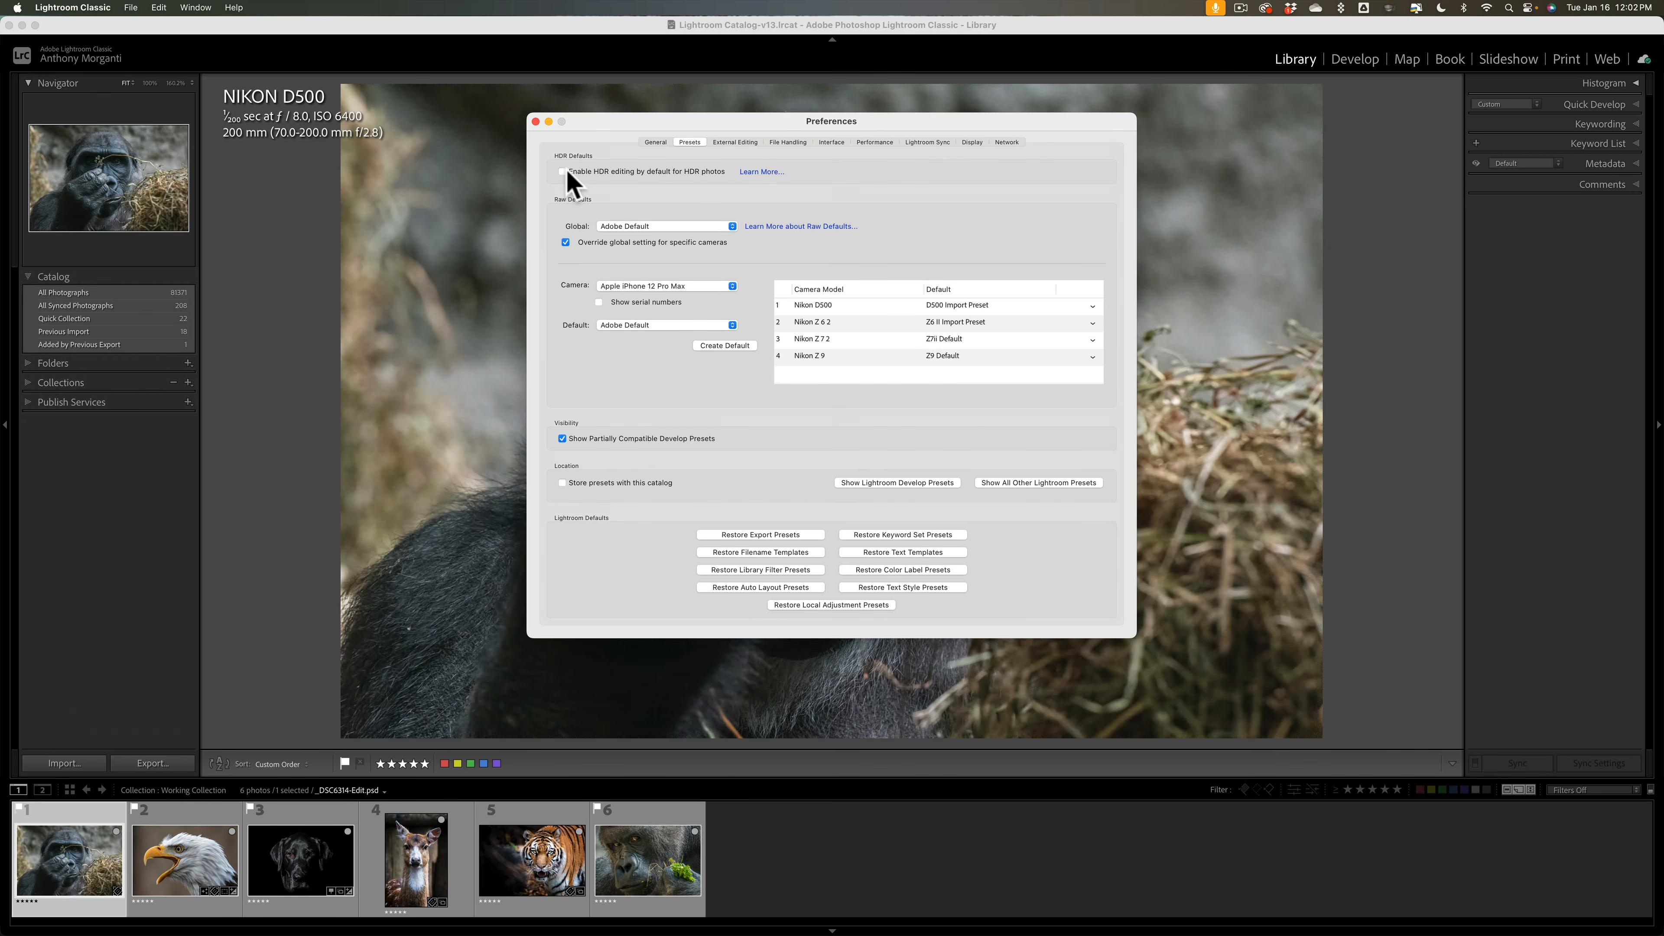
Step: Close Preferences and open Catalog Settings showing location, file size and weekly backup on exit
left_click(535, 122)
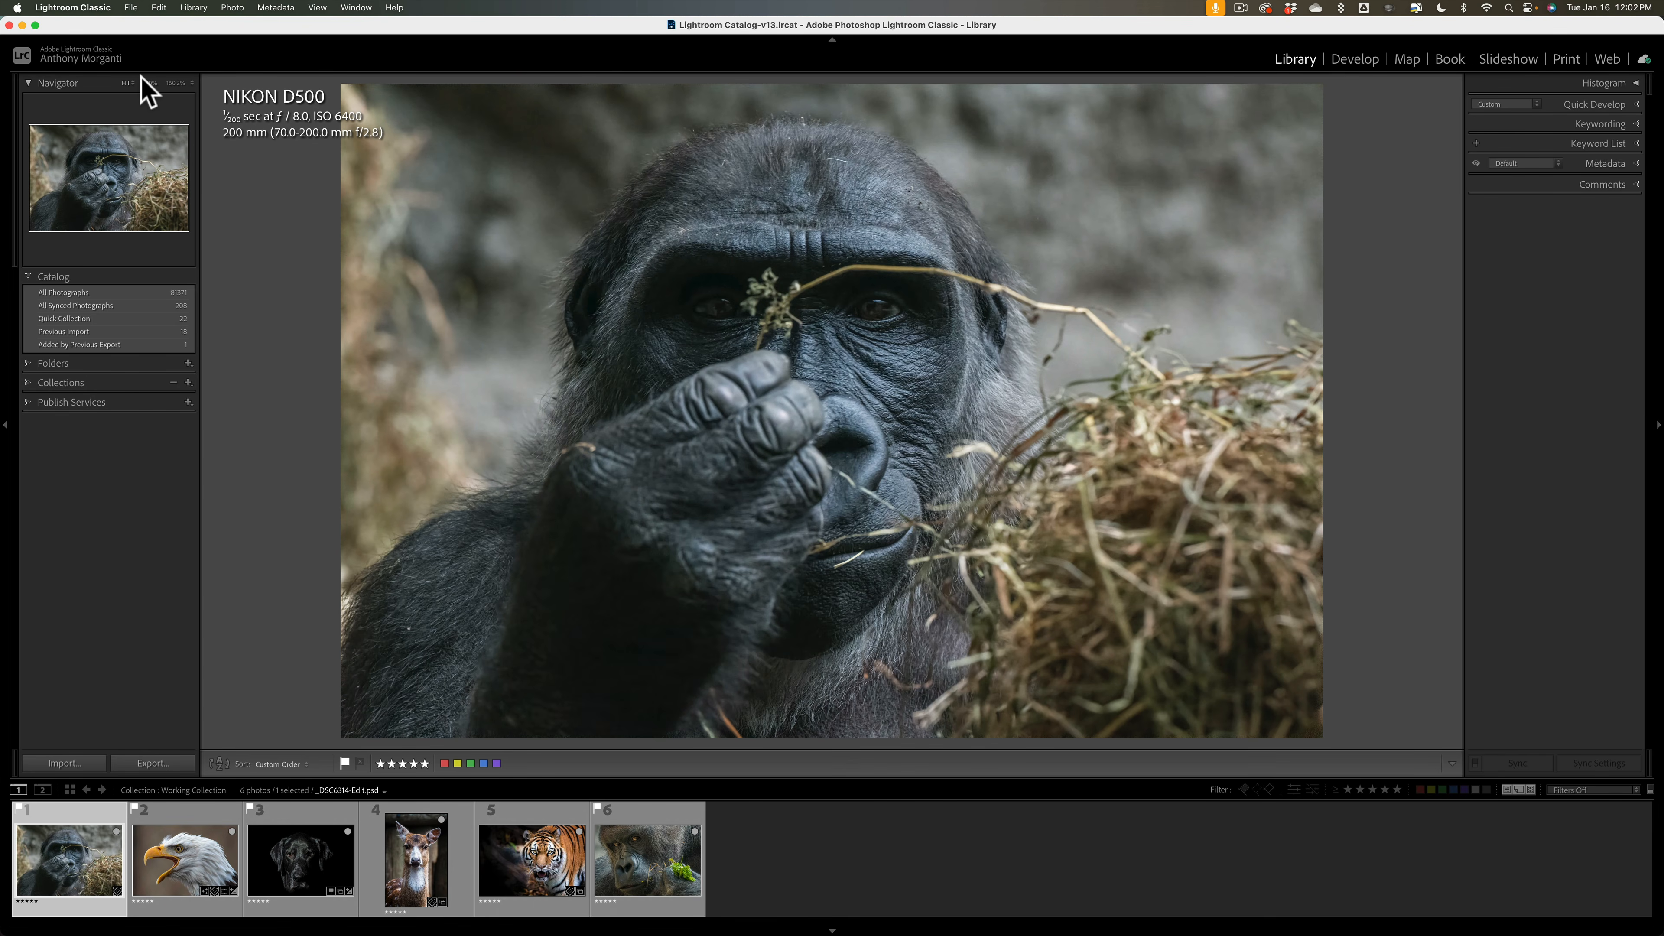
left_click(78, 8)
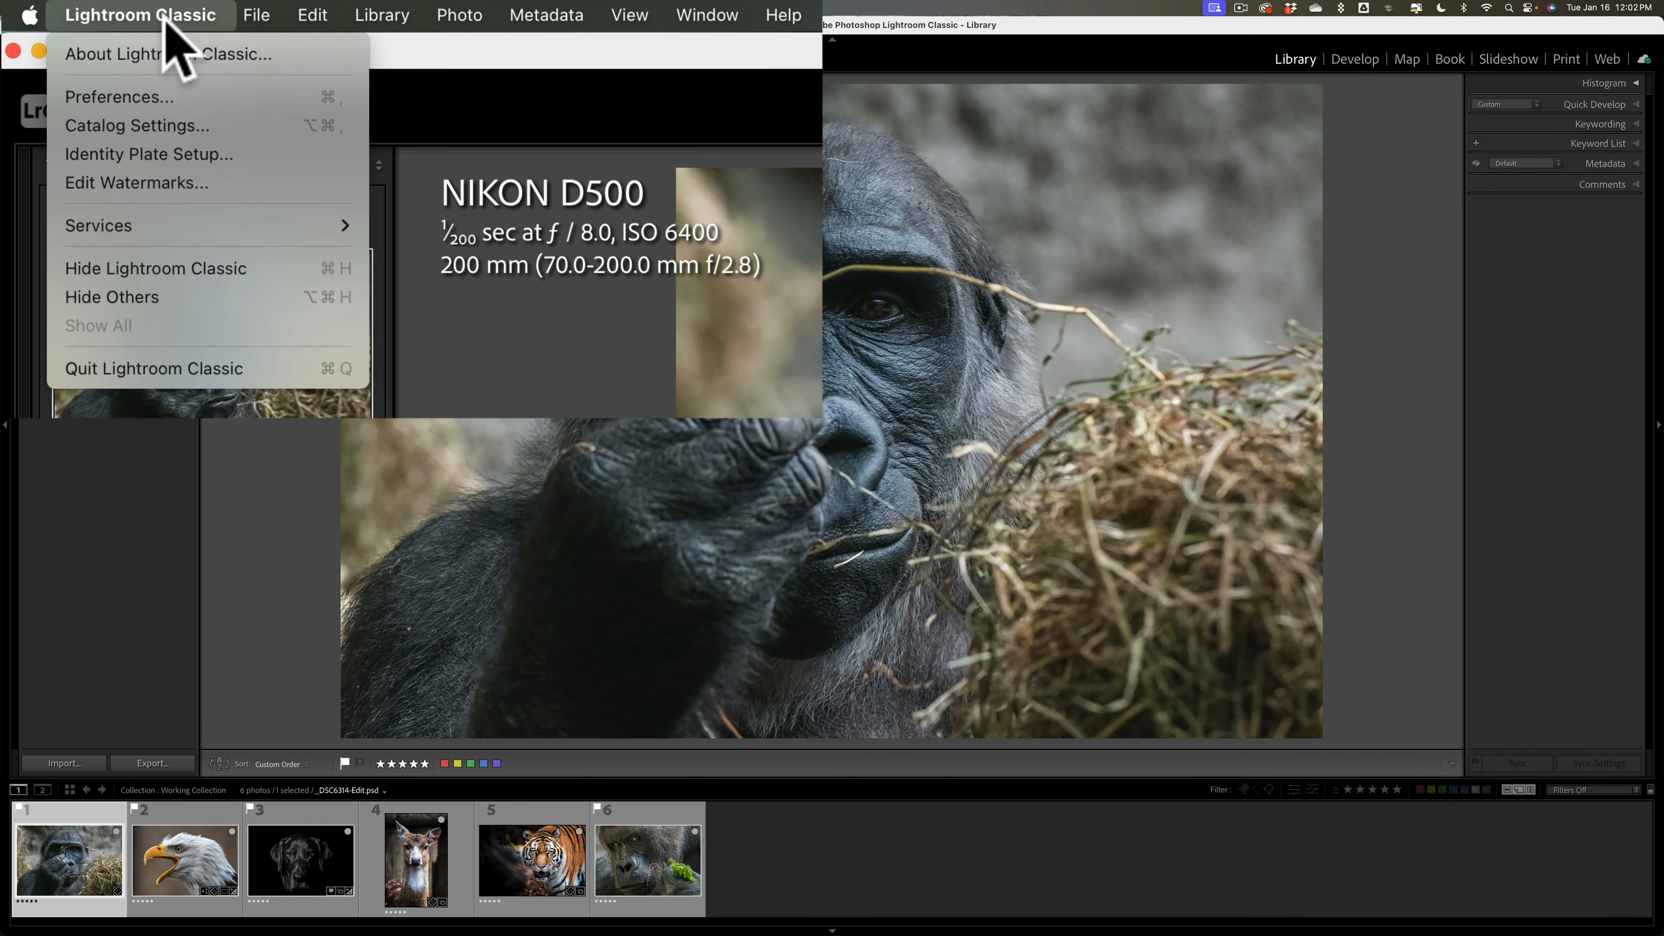
left_click(168, 126)
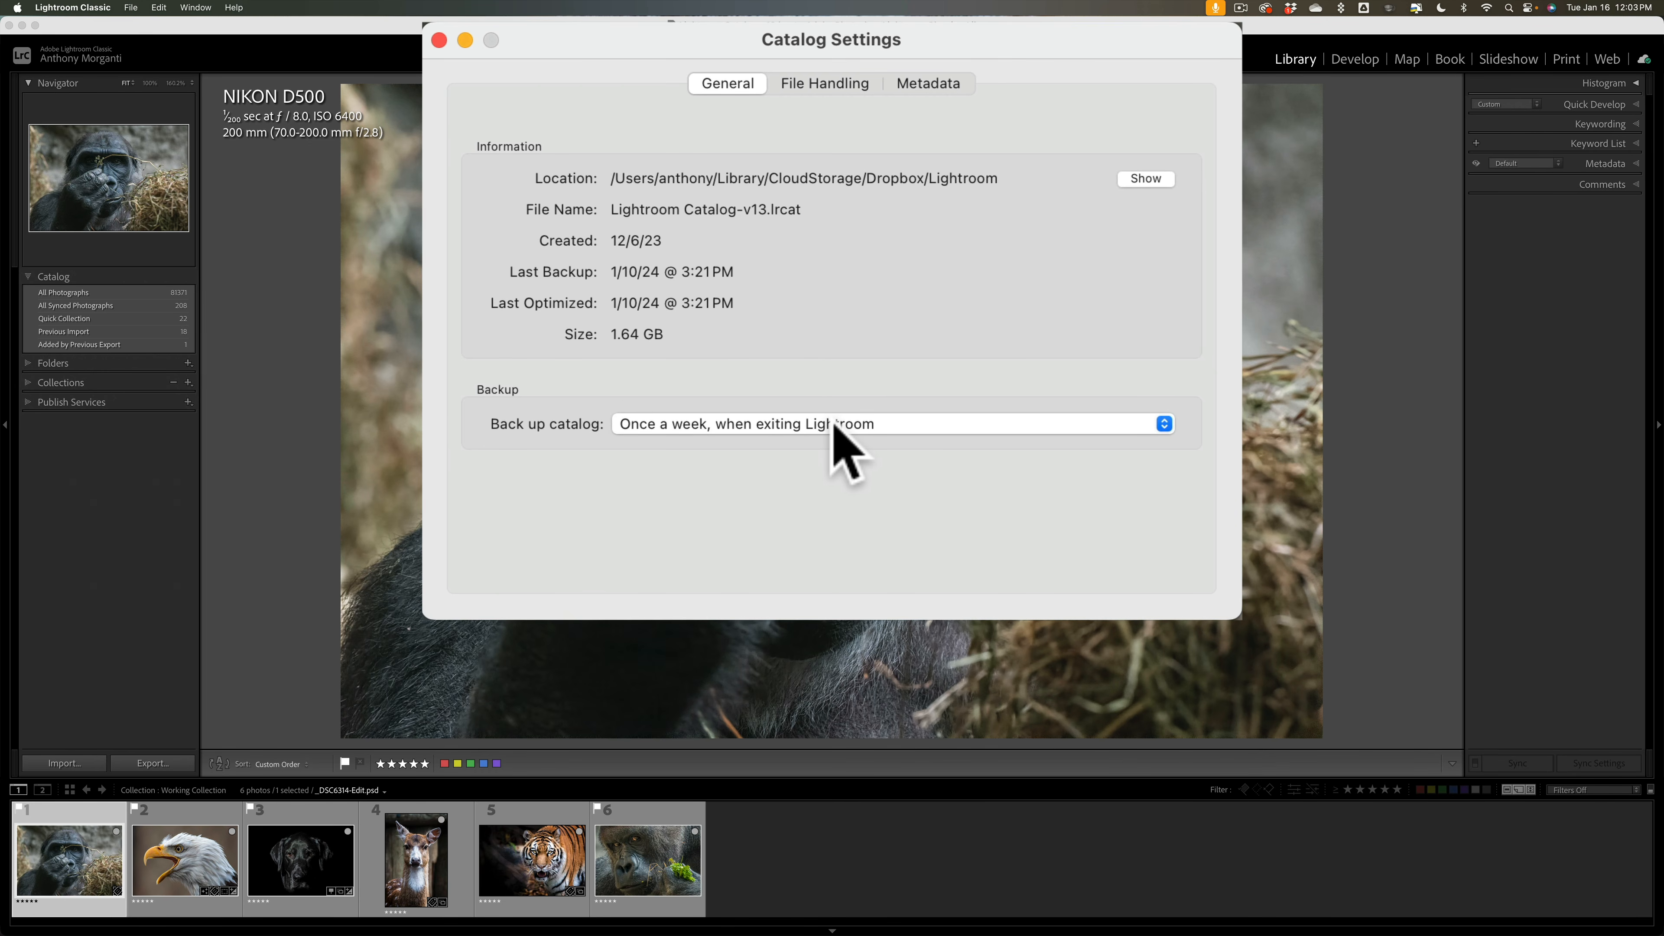
left_click(834, 423)
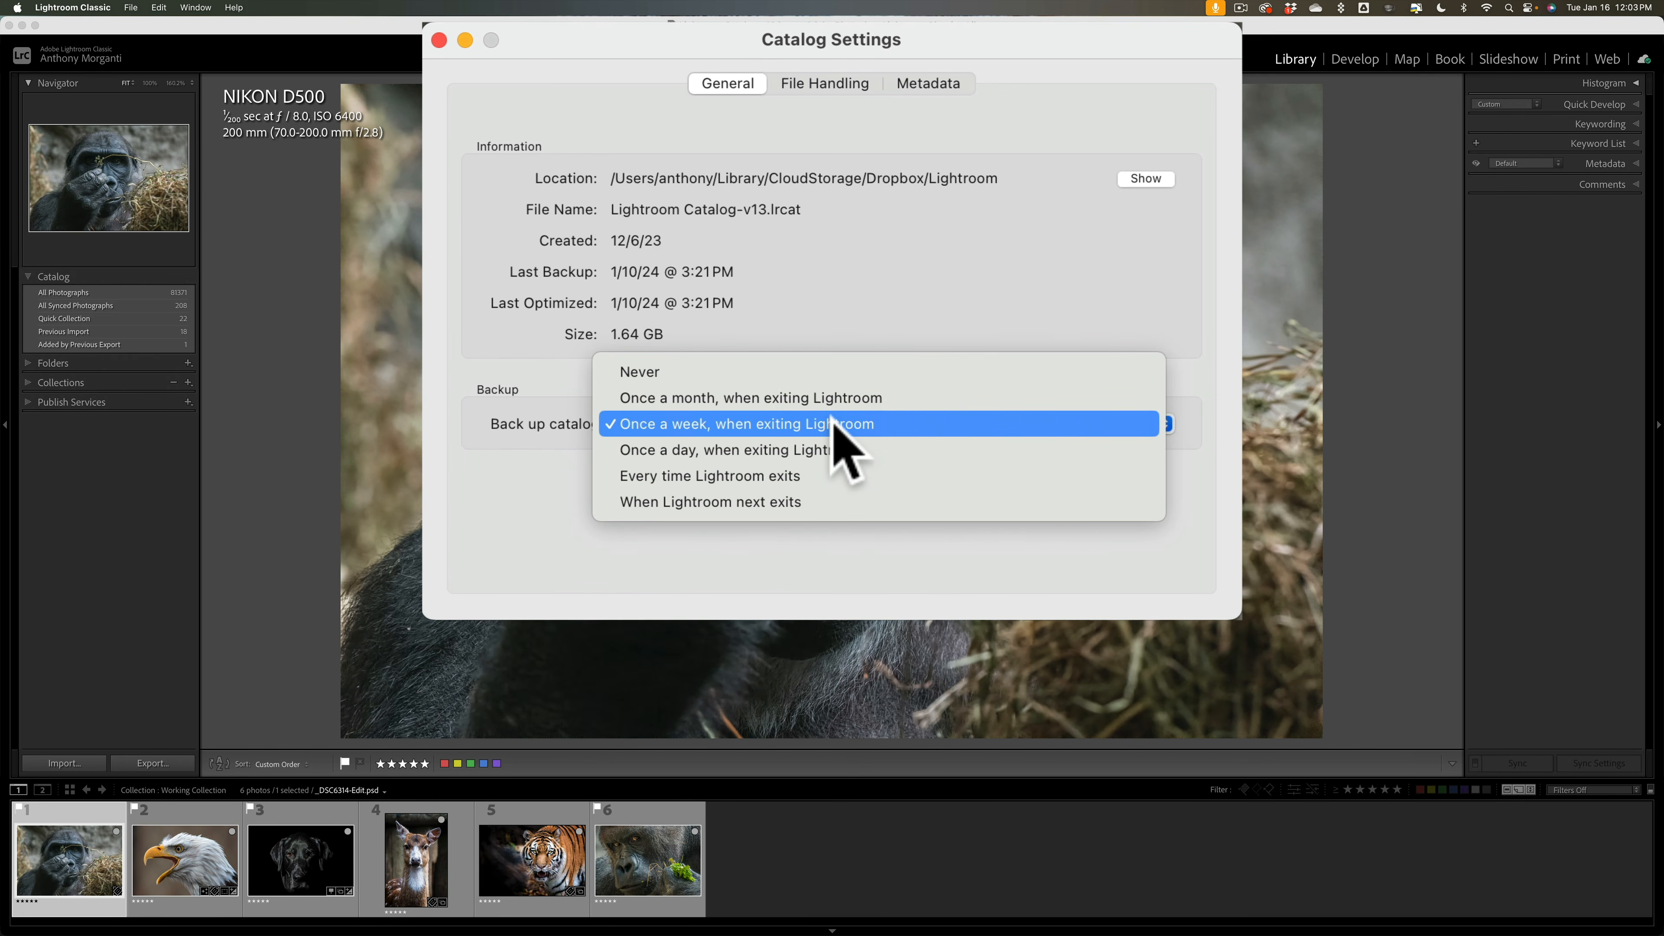
left_click(759, 503)
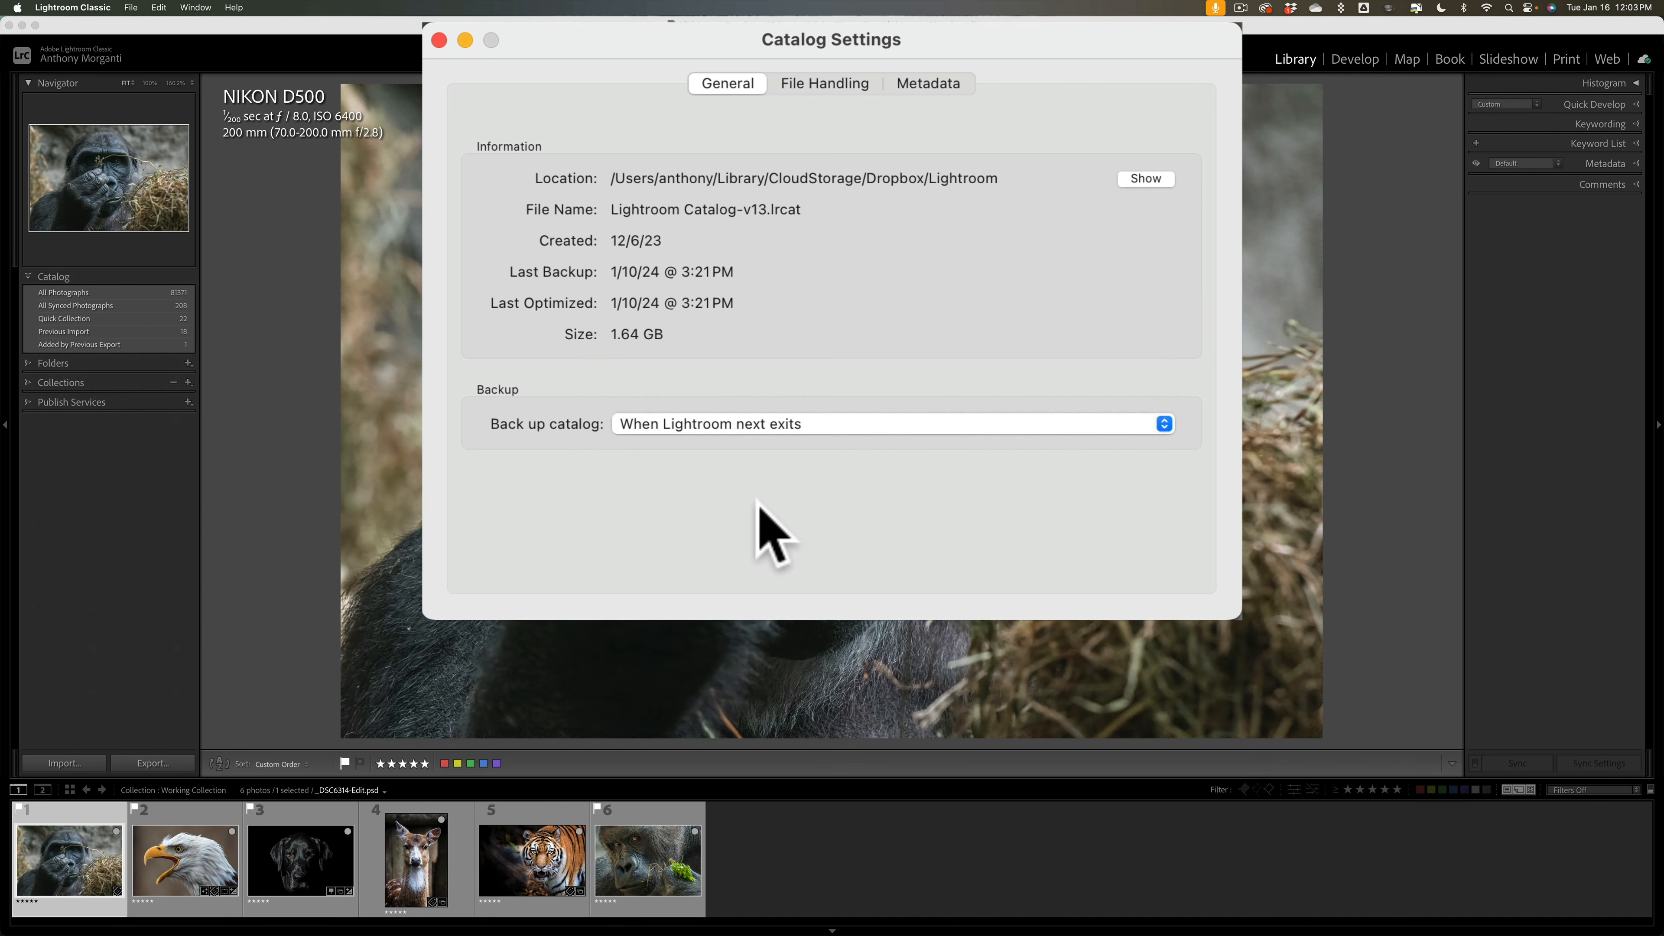
left_click(793, 426)
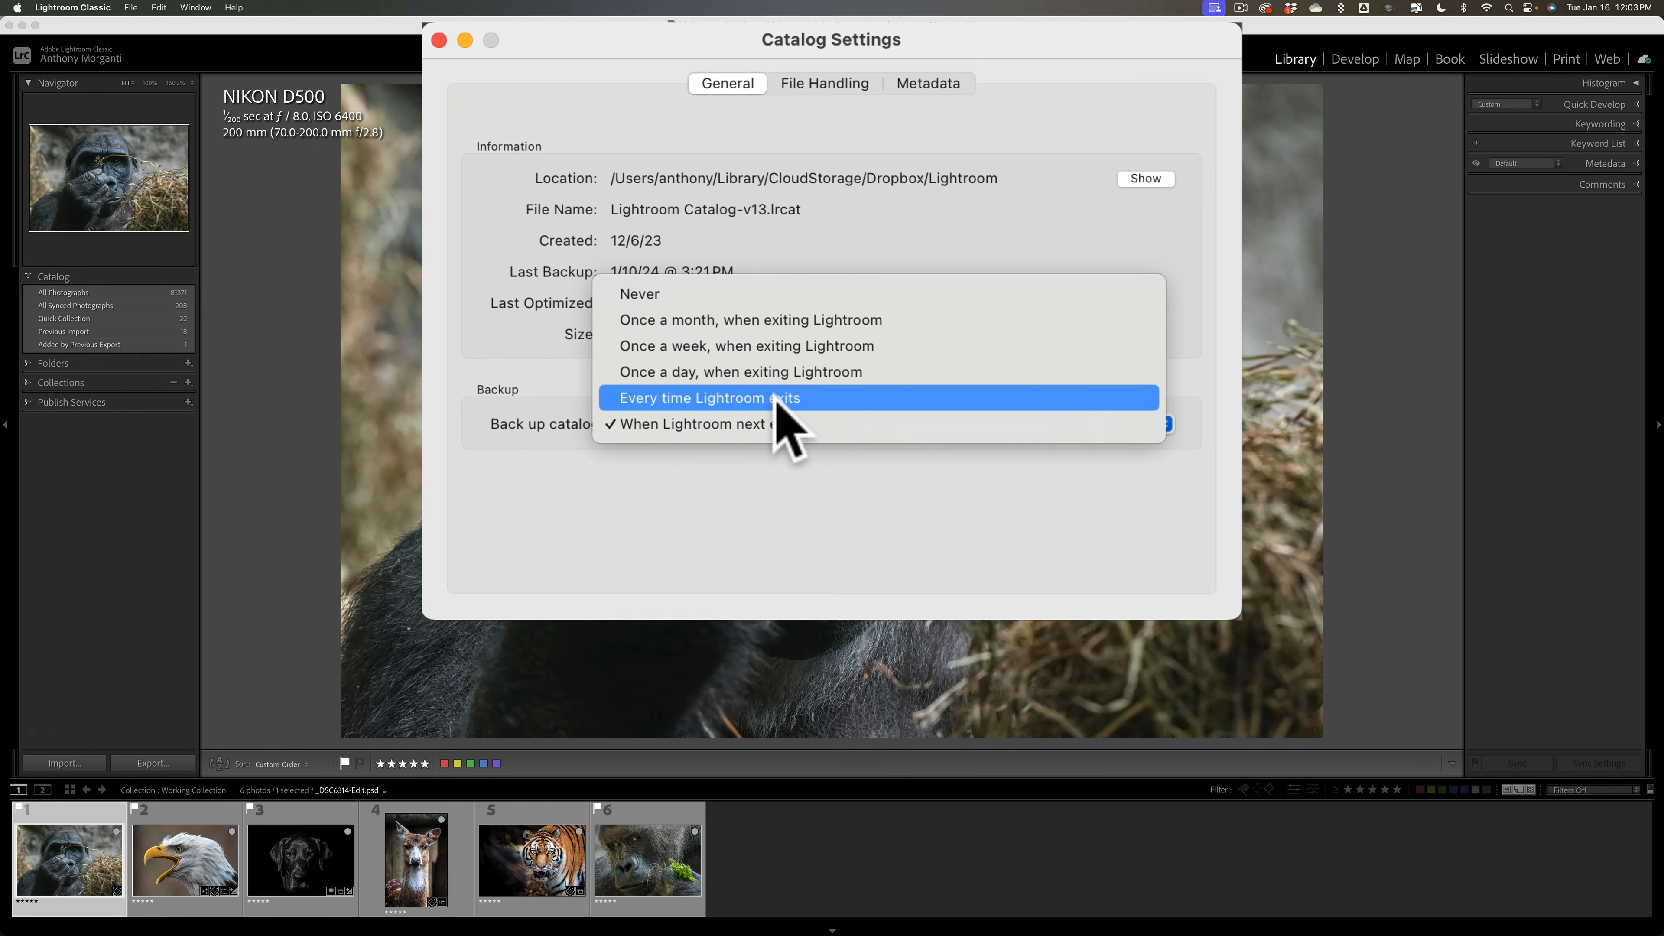
left_click(813, 348)
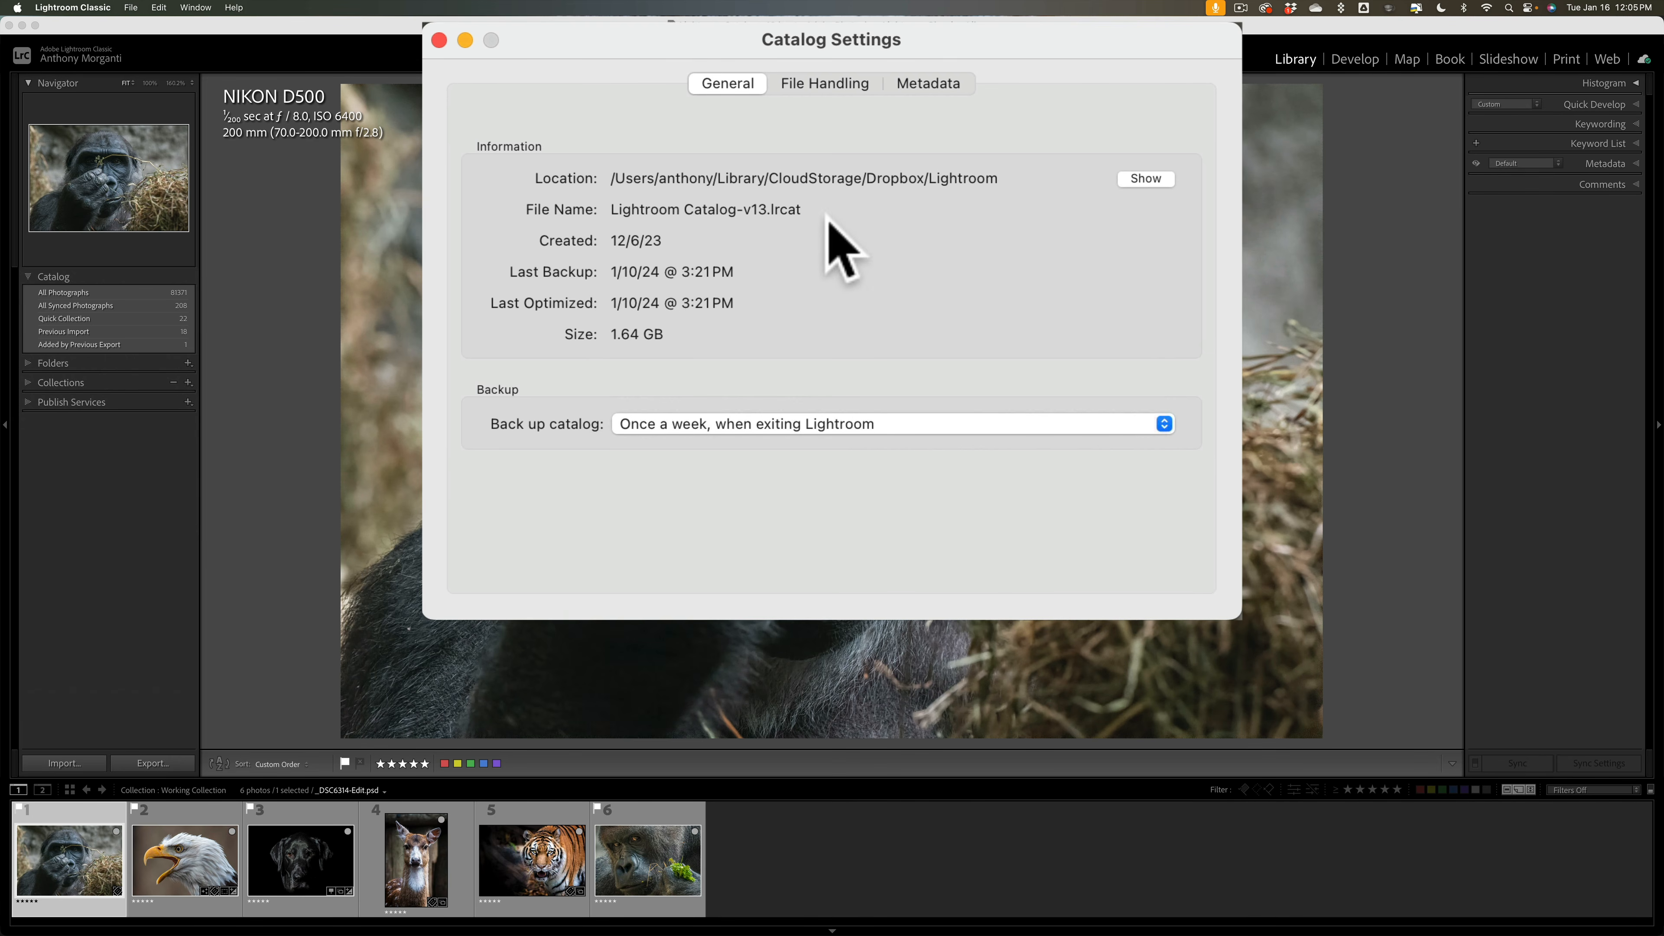
Step: Keep the catalog's Standard Preview Size at 1024 pixels, then bring up the Metadata settings
left_click(850, 83)
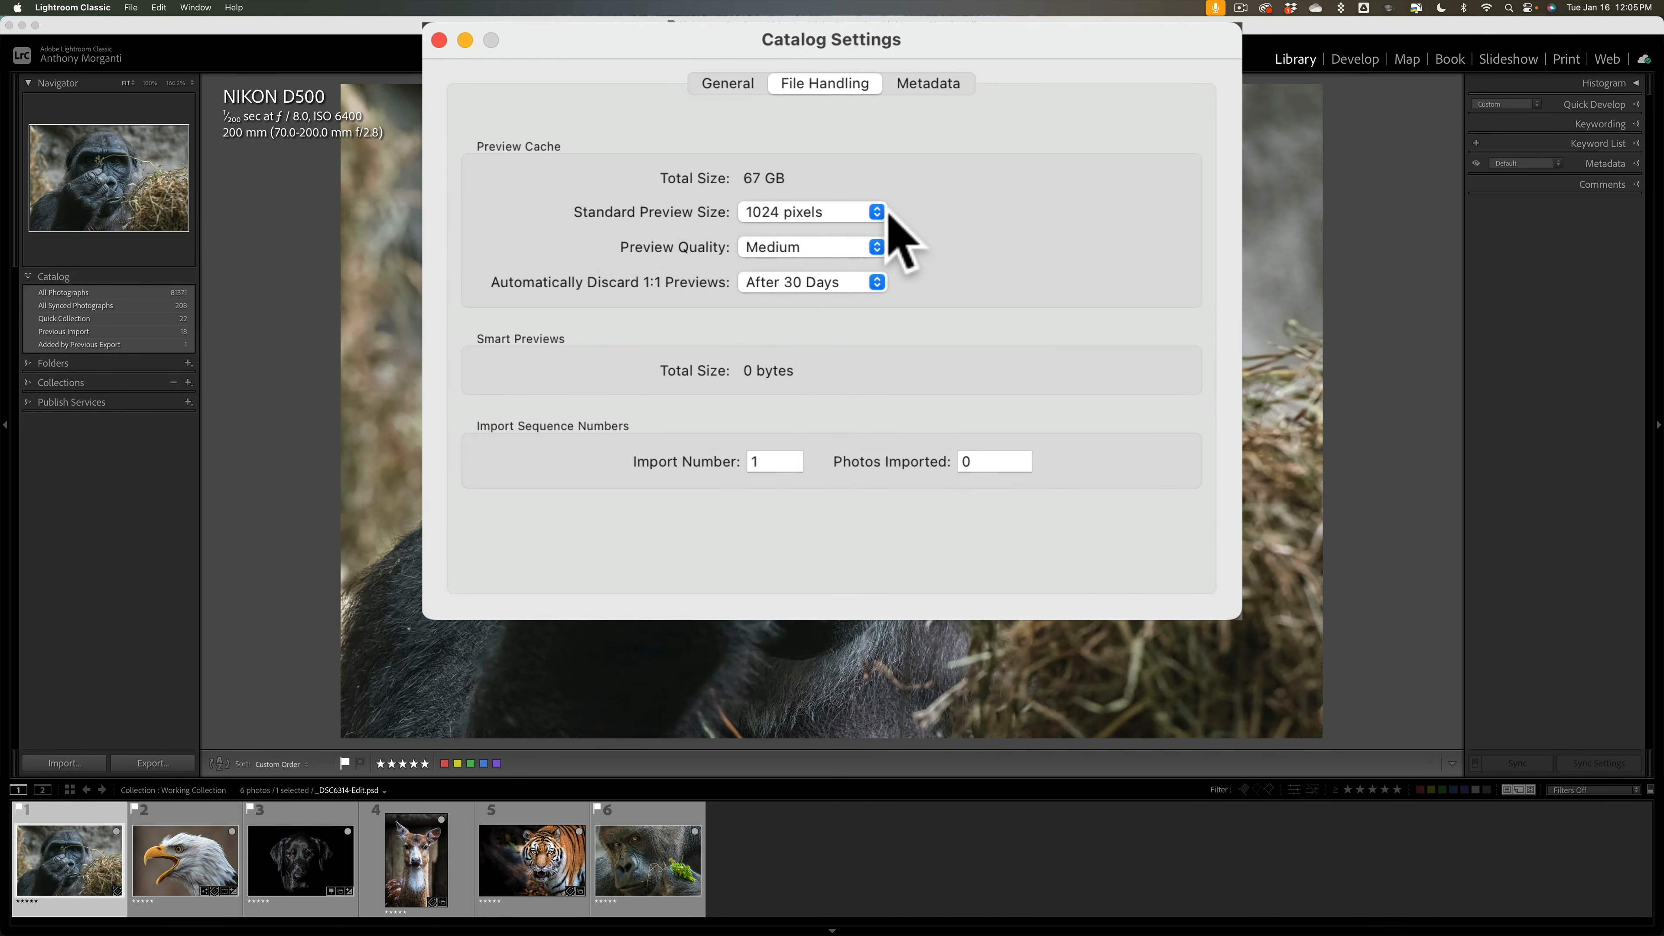
left_click(875, 214)
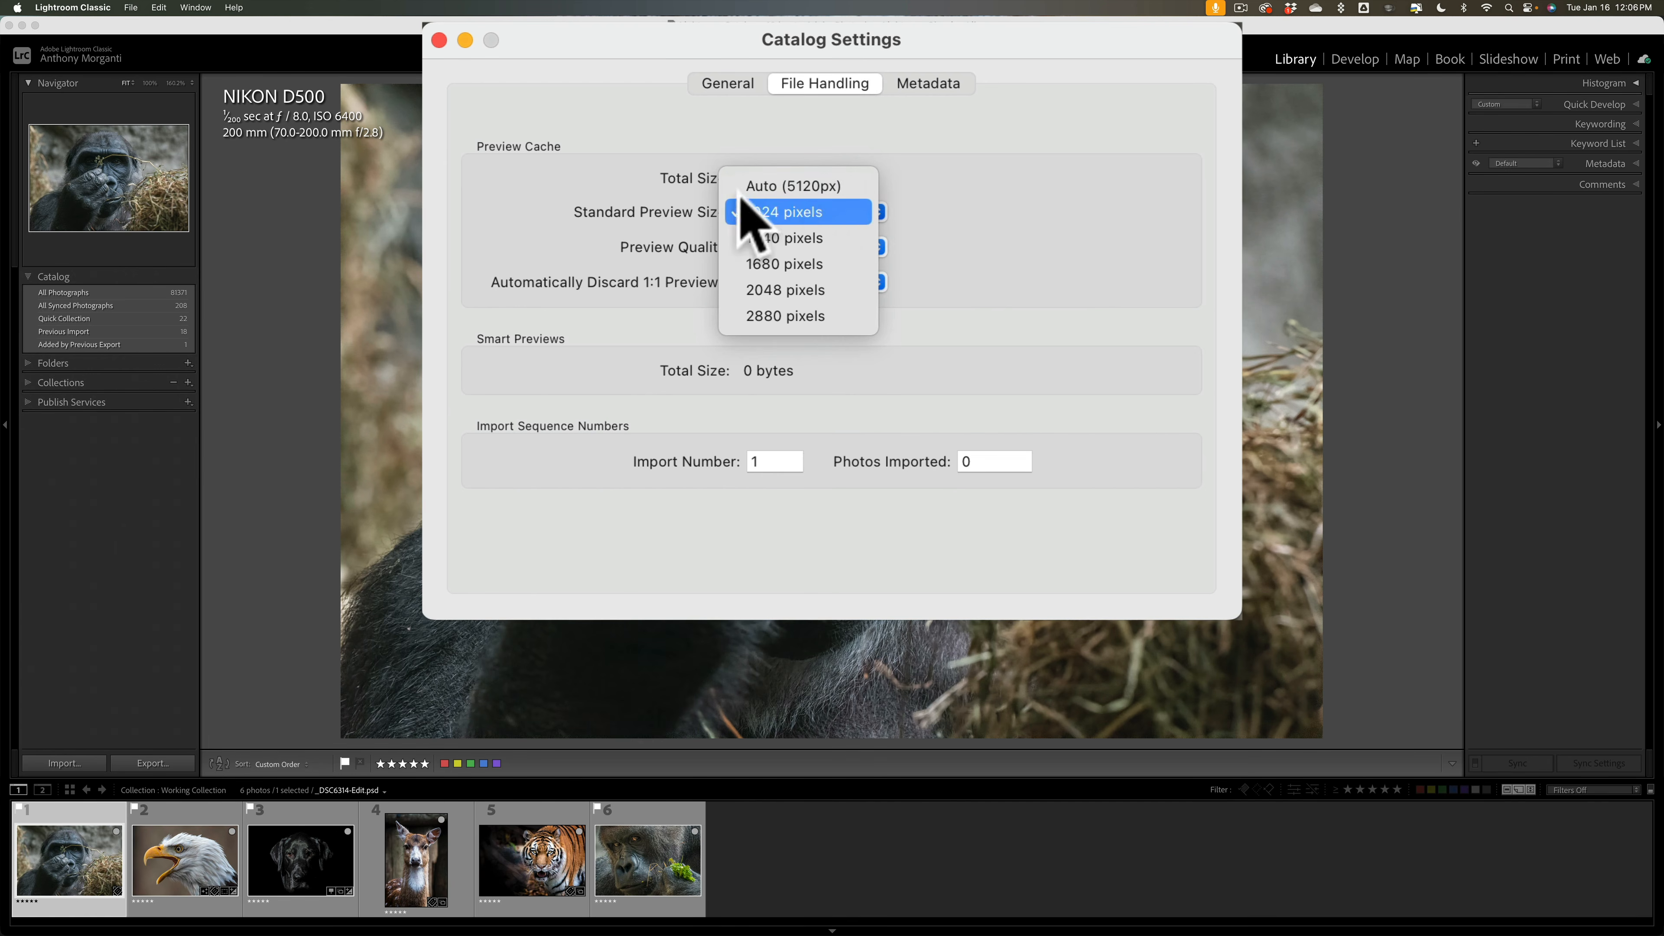
left_click(743, 127)
left_click(918, 84)
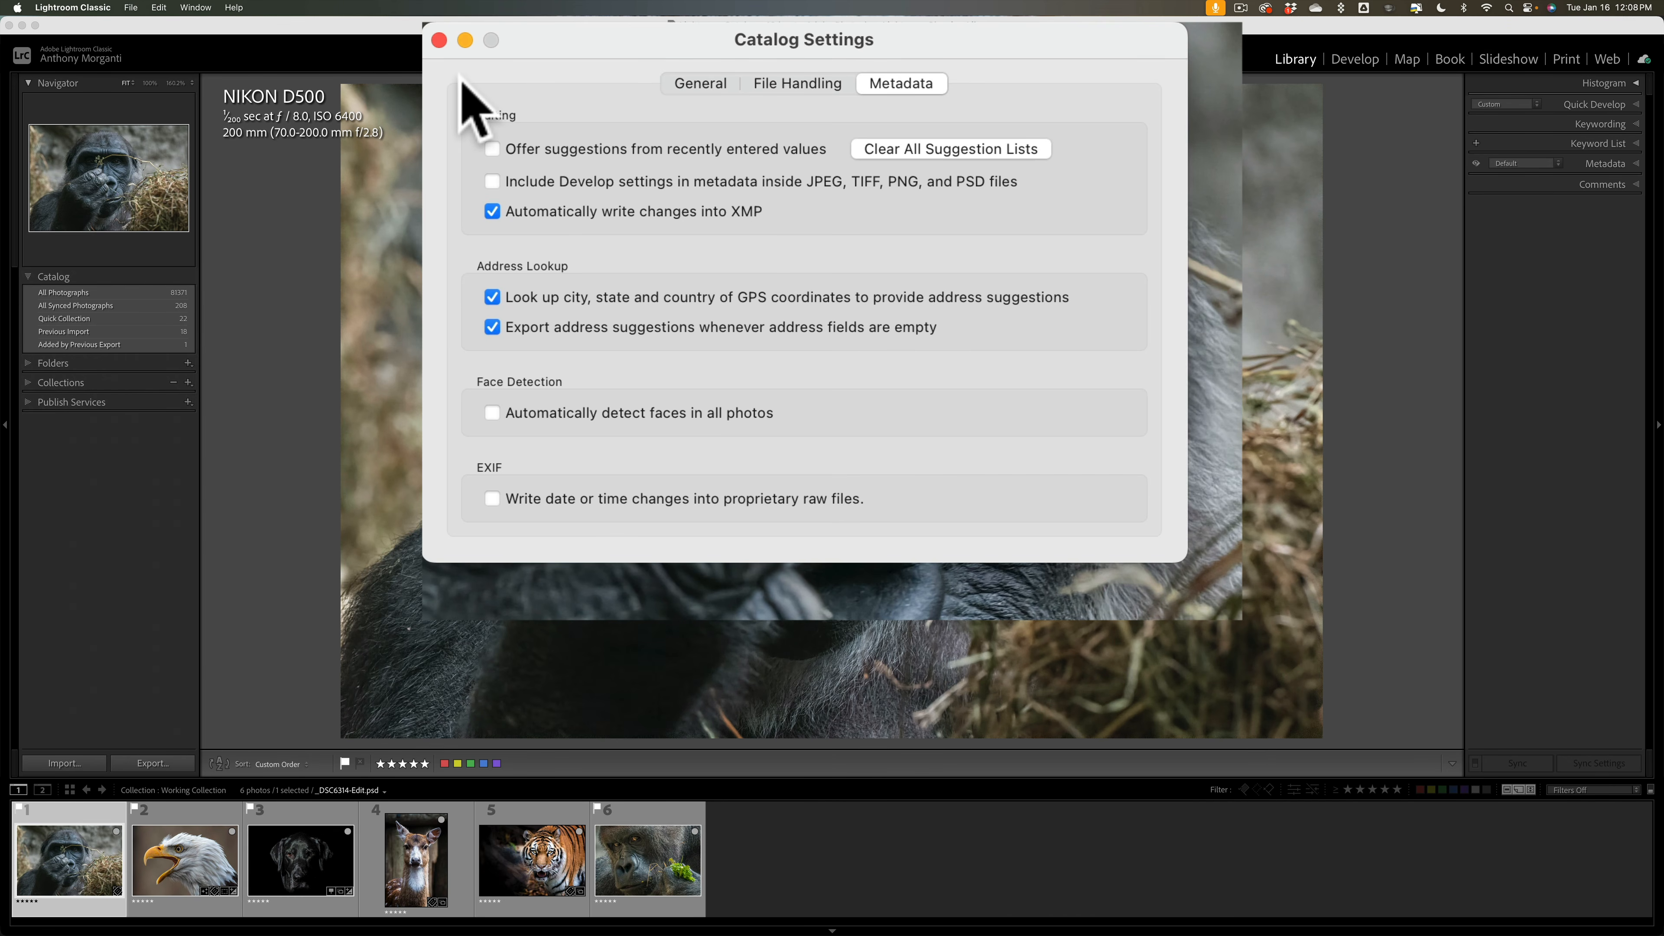
Step: Close Catalog Settings and briefly check the Library View Options dialog
left_click(439, 41)
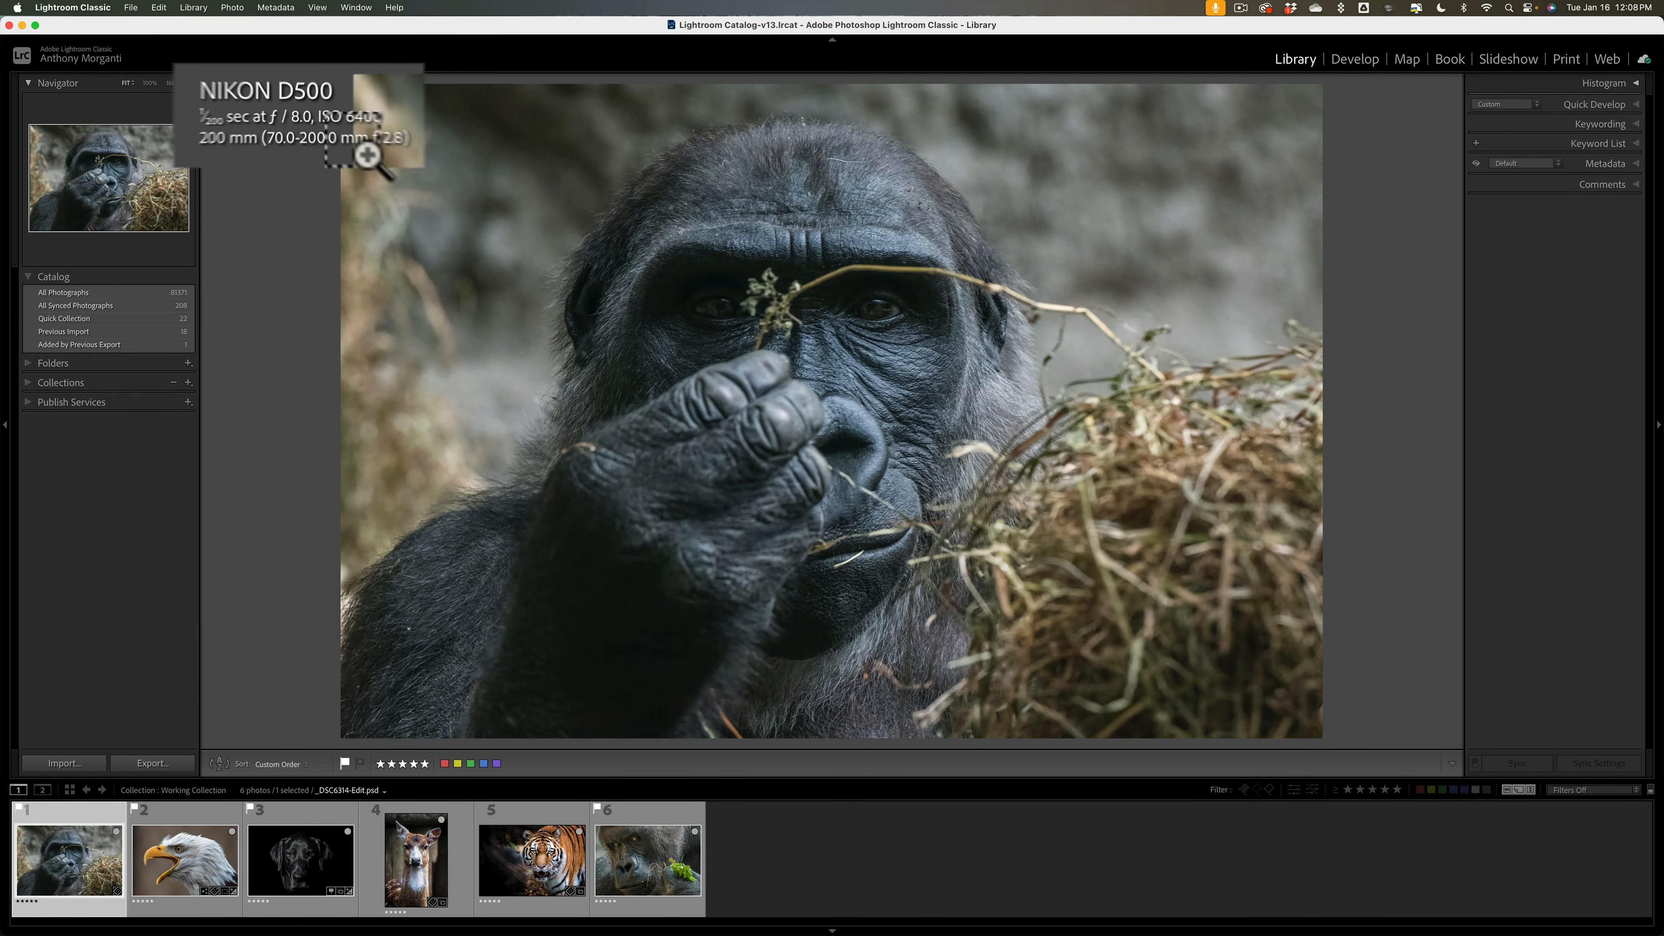
key("super+j")
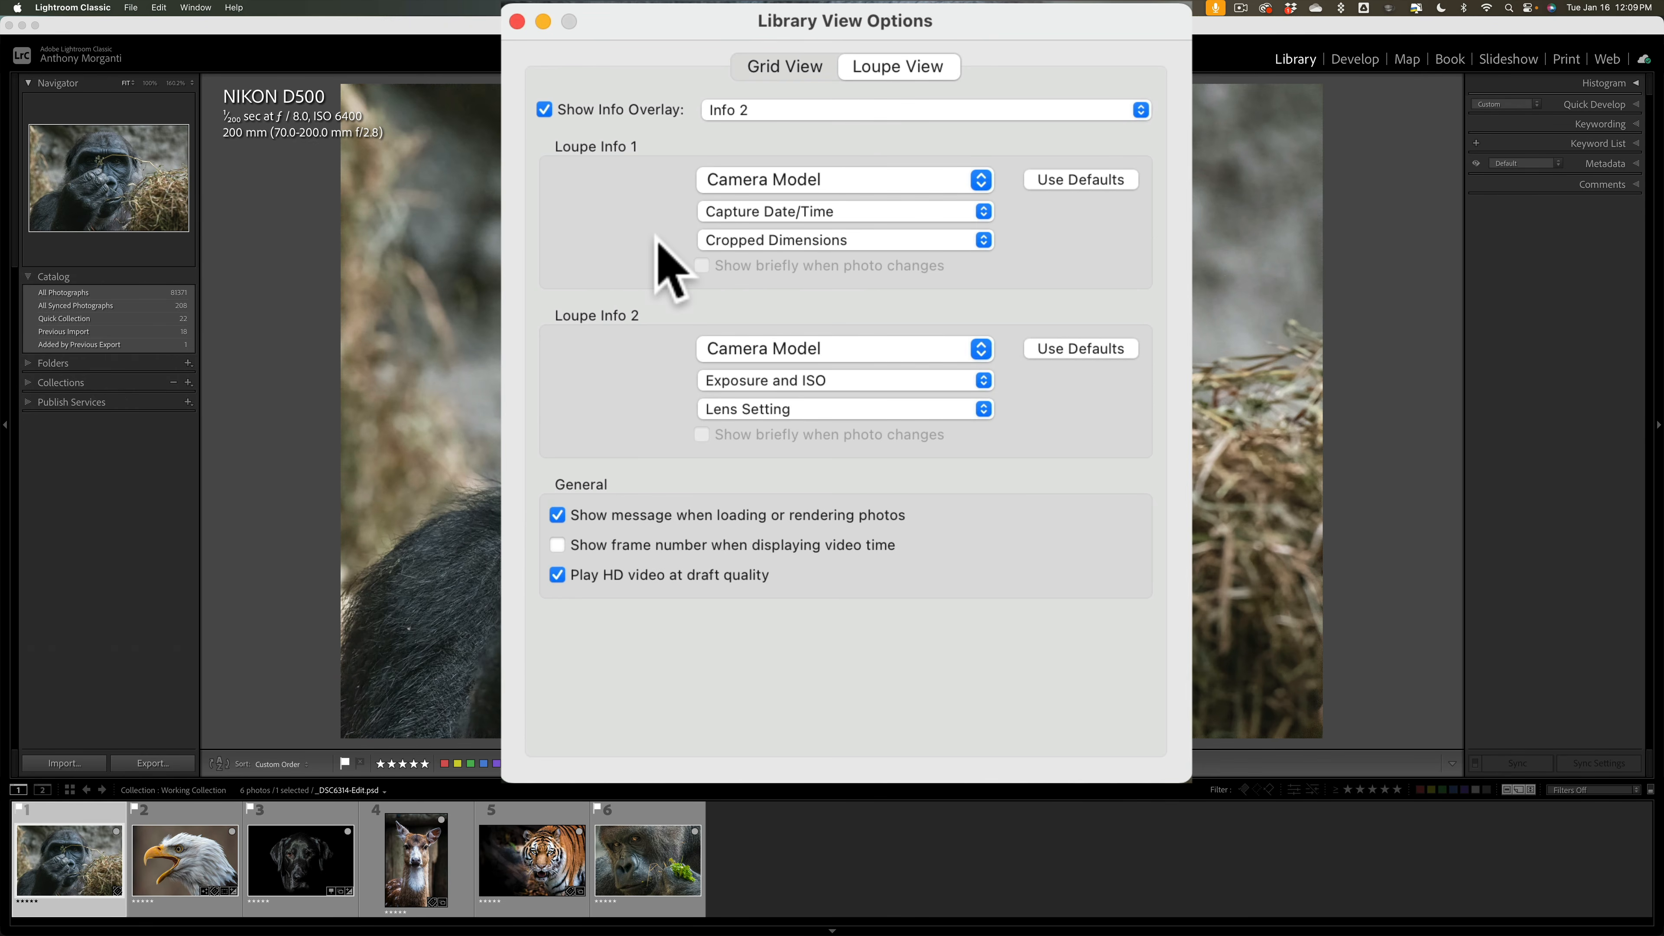
left_click(518, 21)
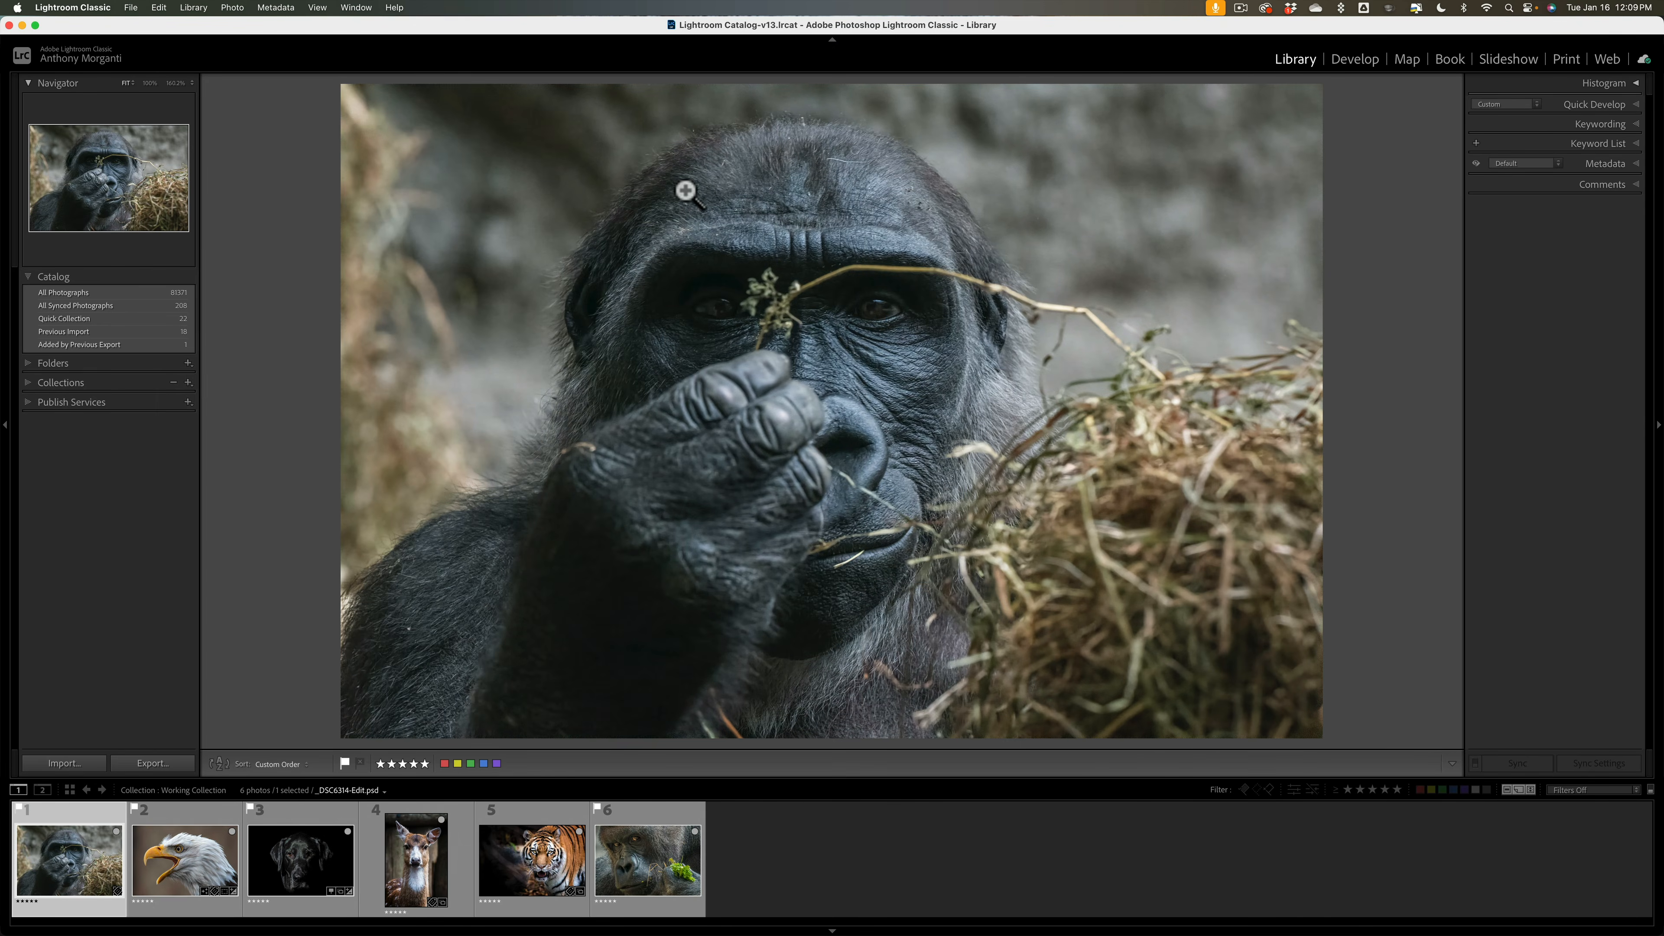
Step: Cycle the loupe info overlay to exposure and lens details (Info 2) and reopen View Options
key("i")
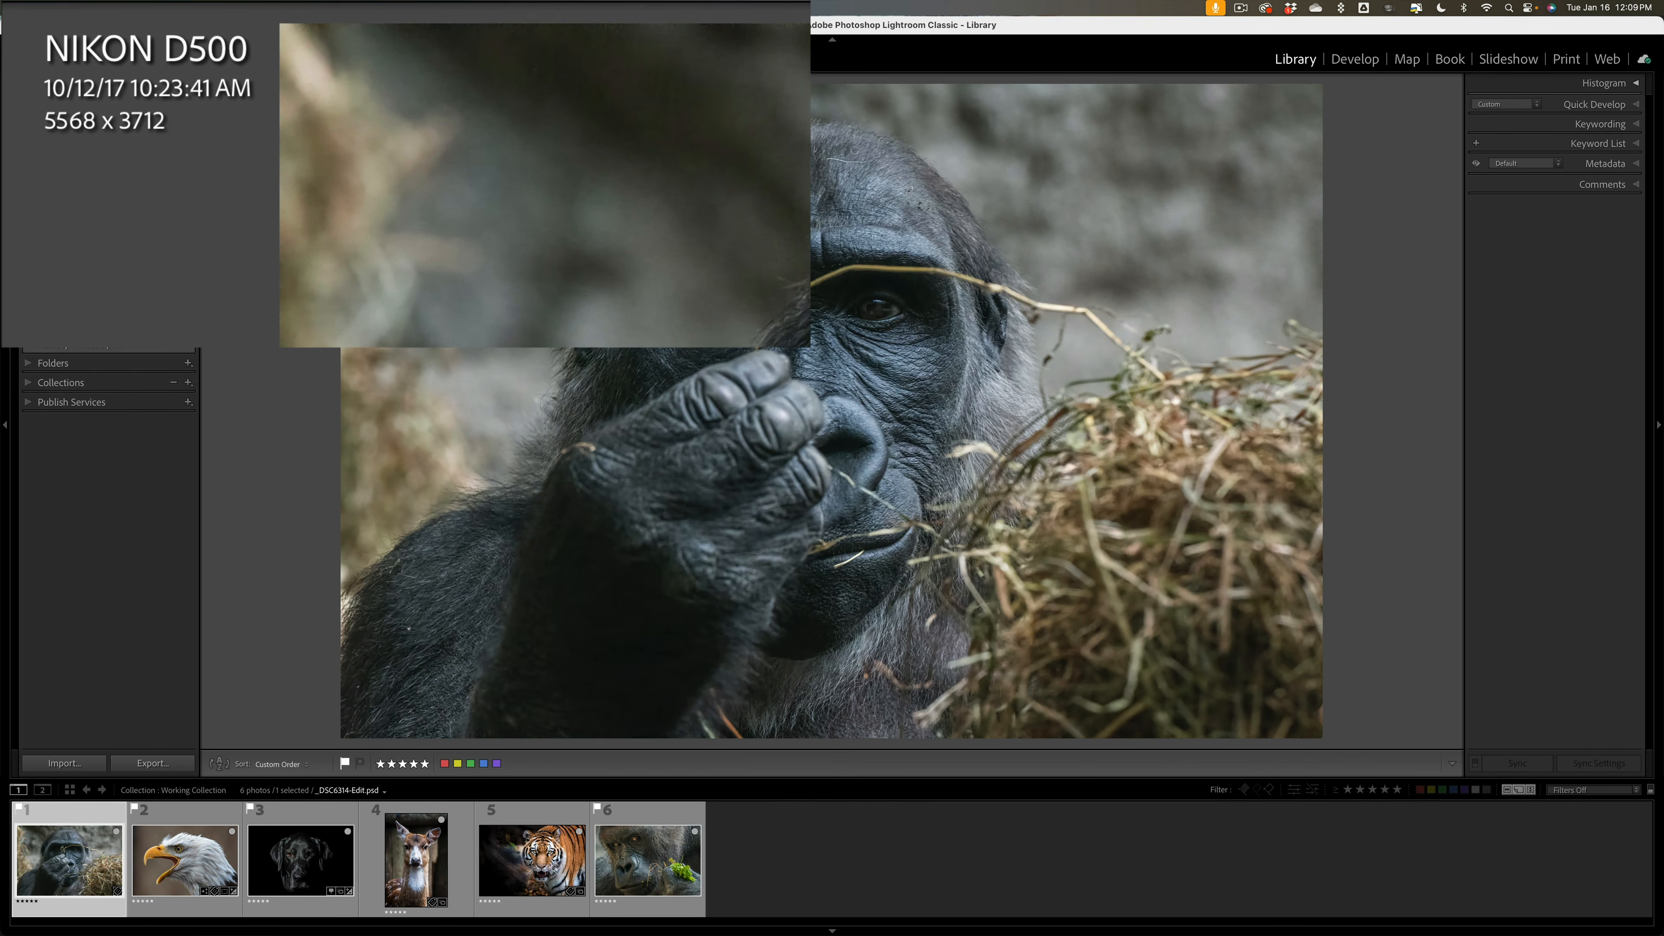
key("i")
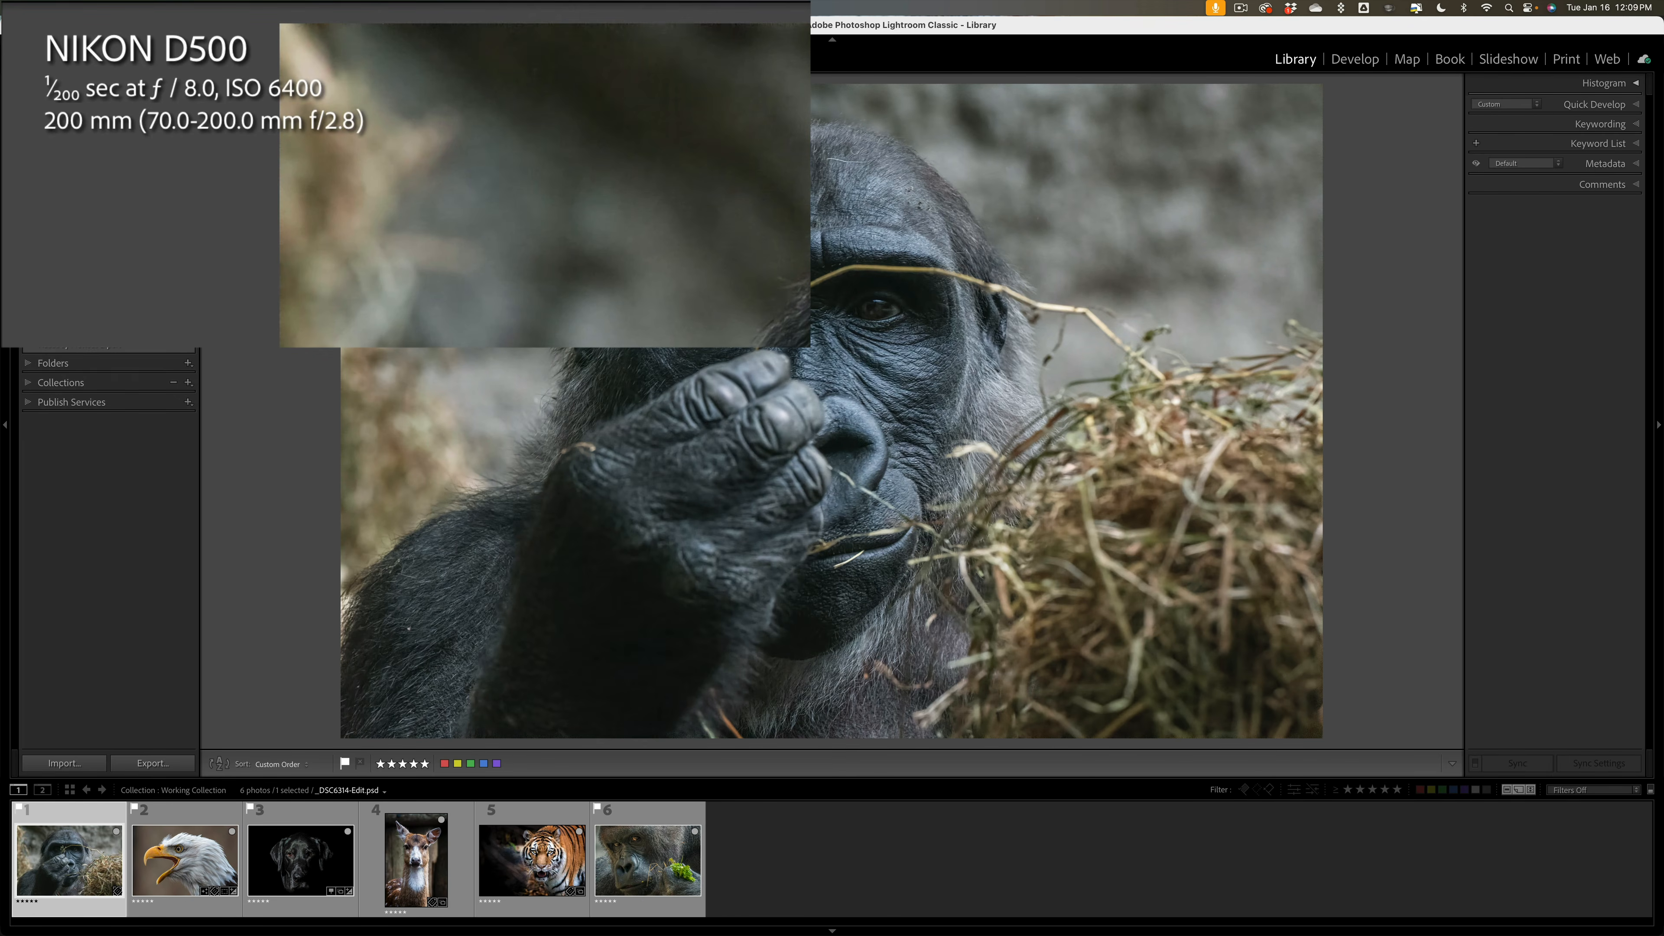
key("super+j")
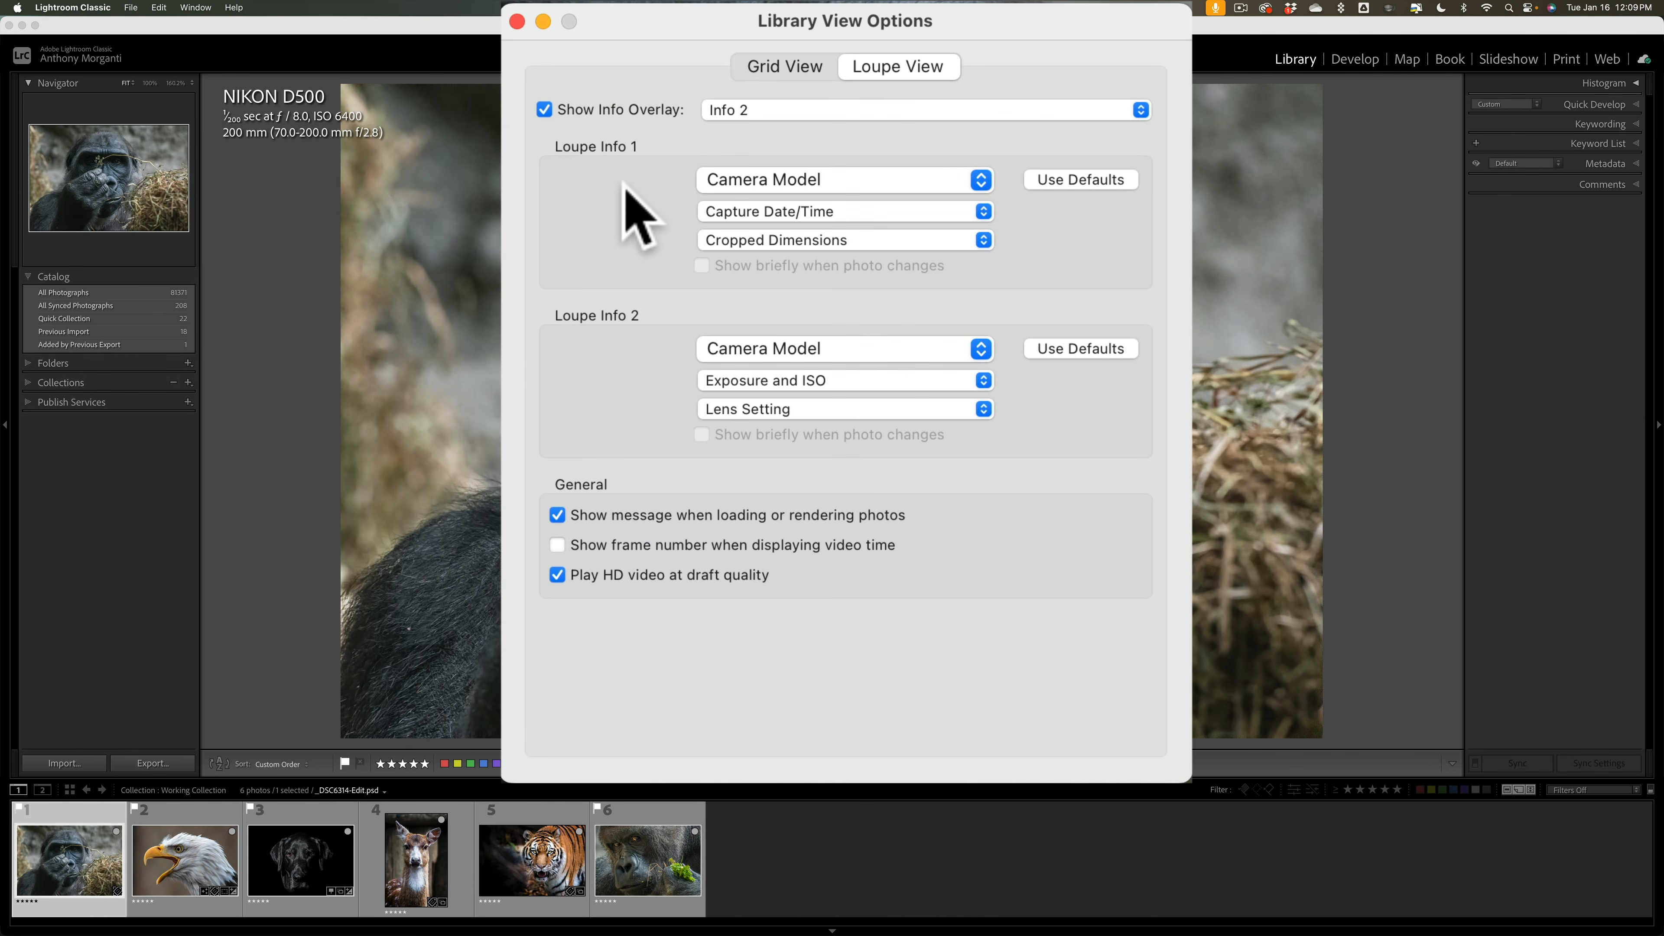
Step: Review the Loupe Info line choices, keeping Camera Model, Capture Date/Time and Cropped Dimensions unchanged, and close
left_click(760, 190)
left_click(761, 177)
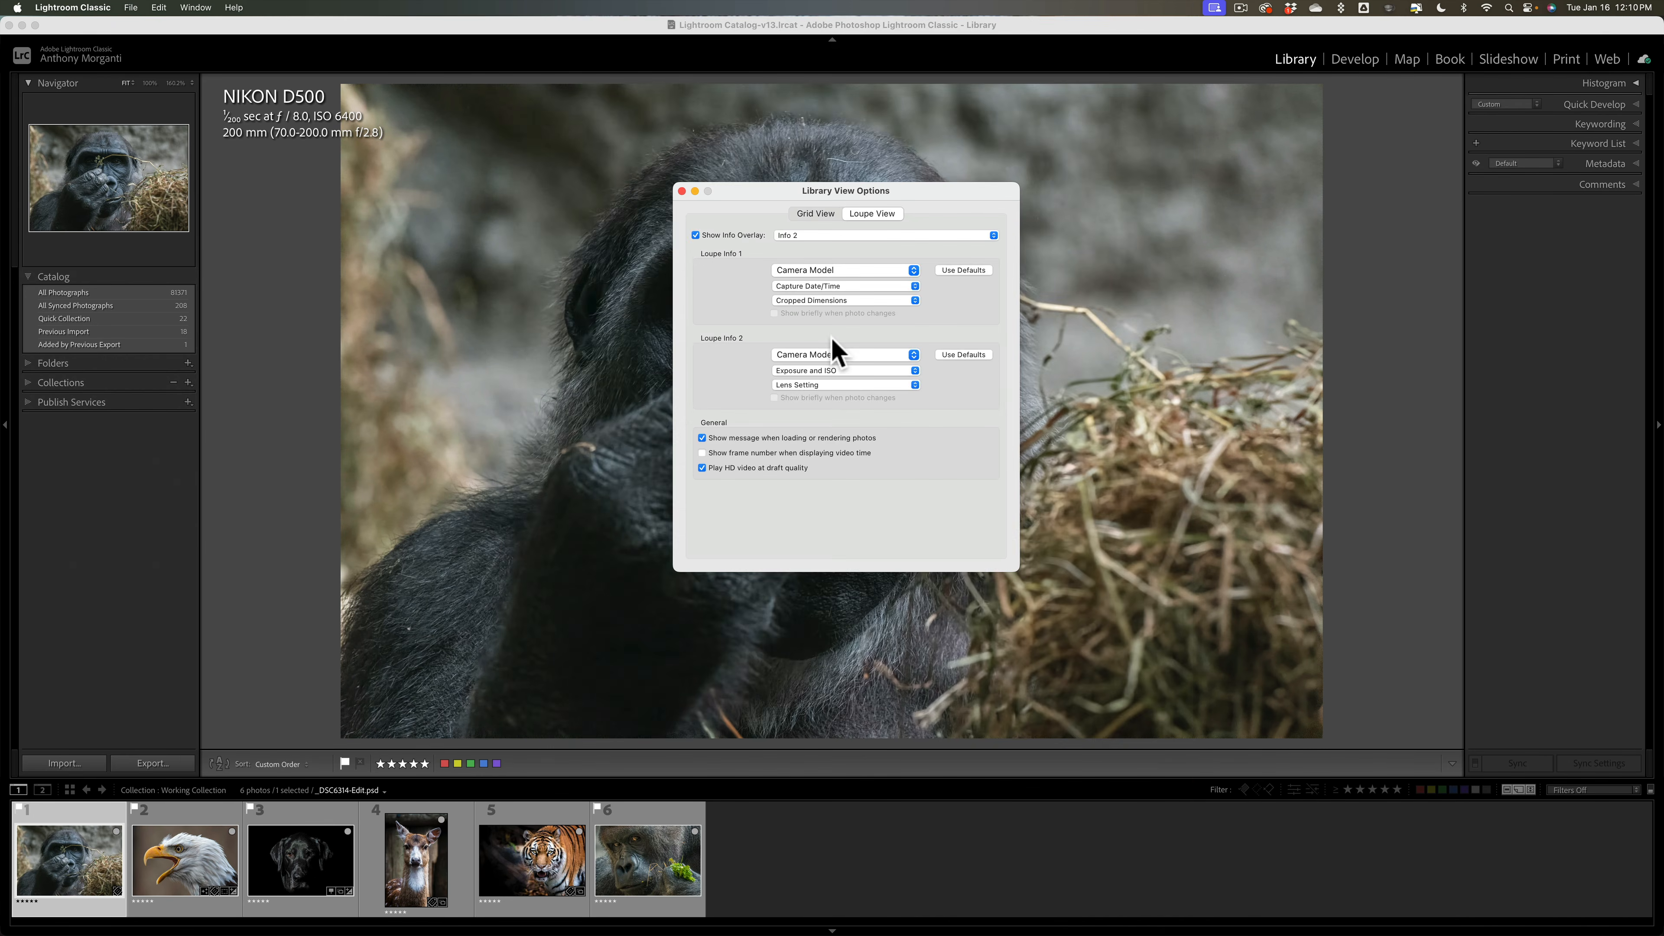
left_click(914, 270)
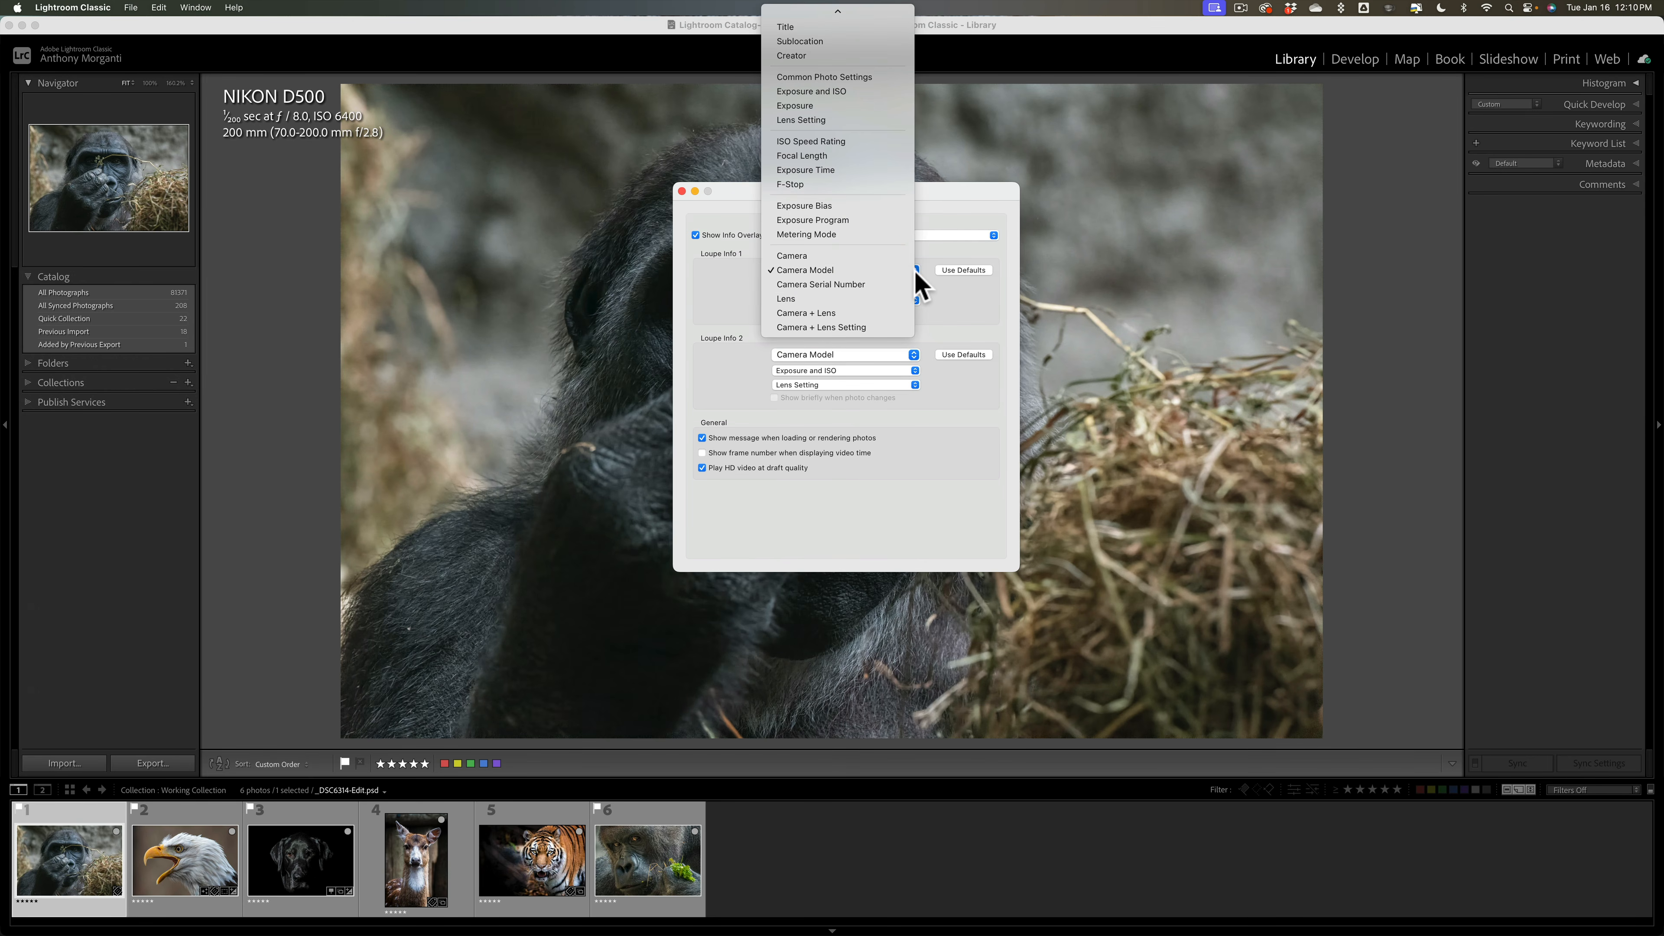
left_click(916, 283)
left_click(917, 286)
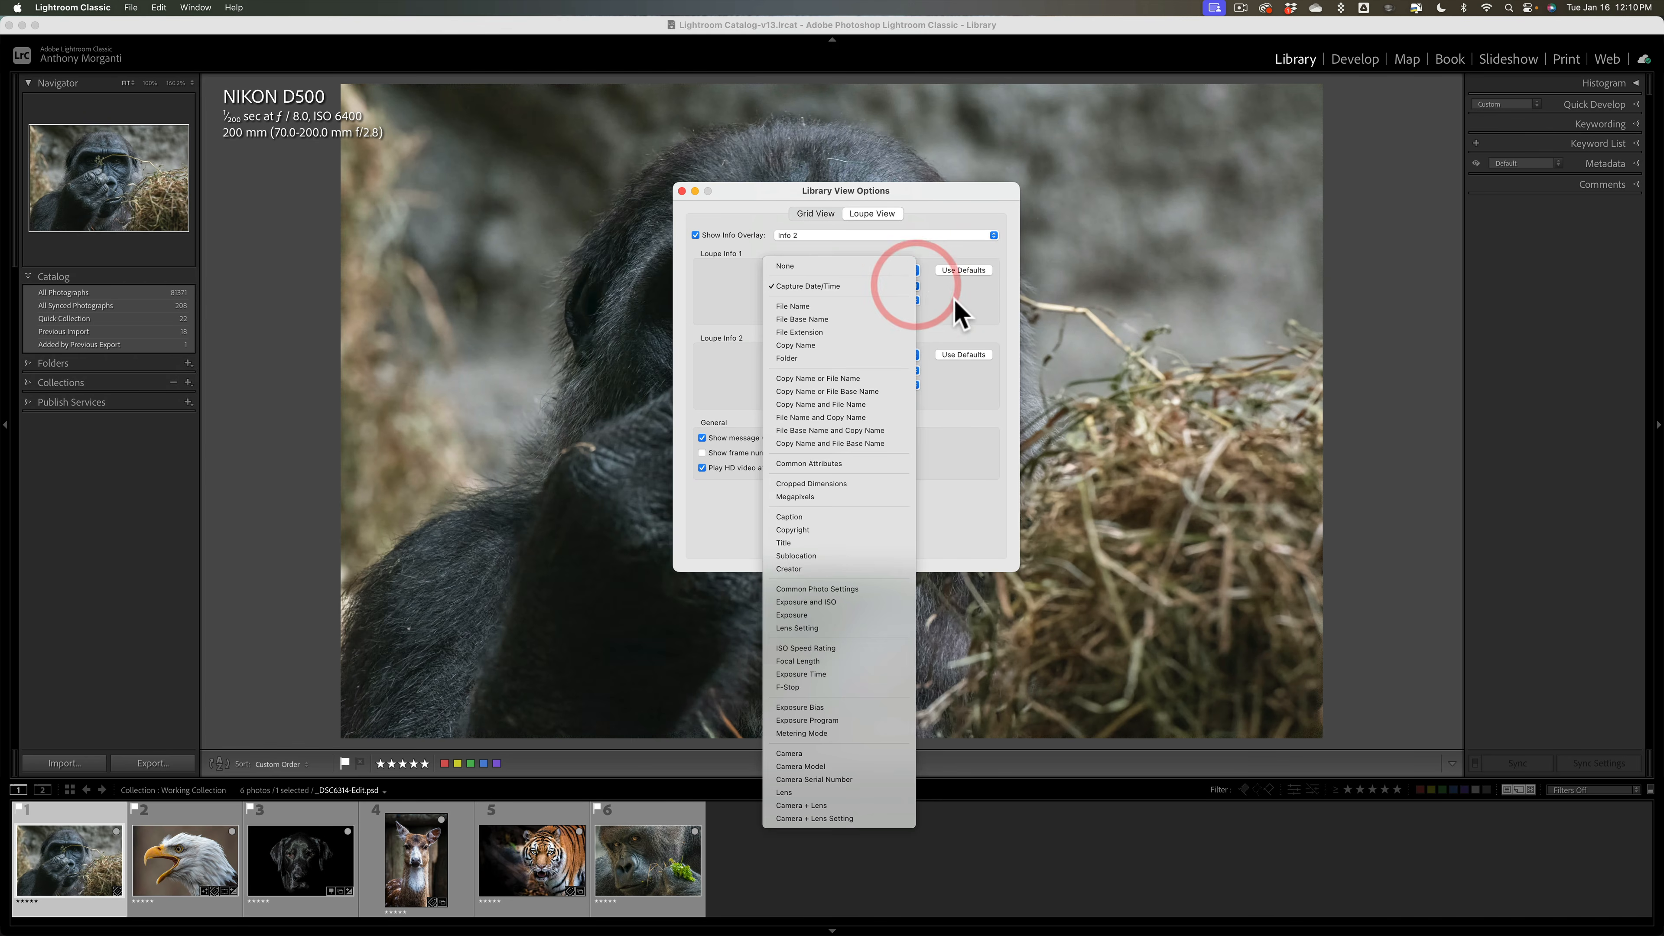
left_click(955, 300)
left_click(917, 299)
left_click(938, 299)
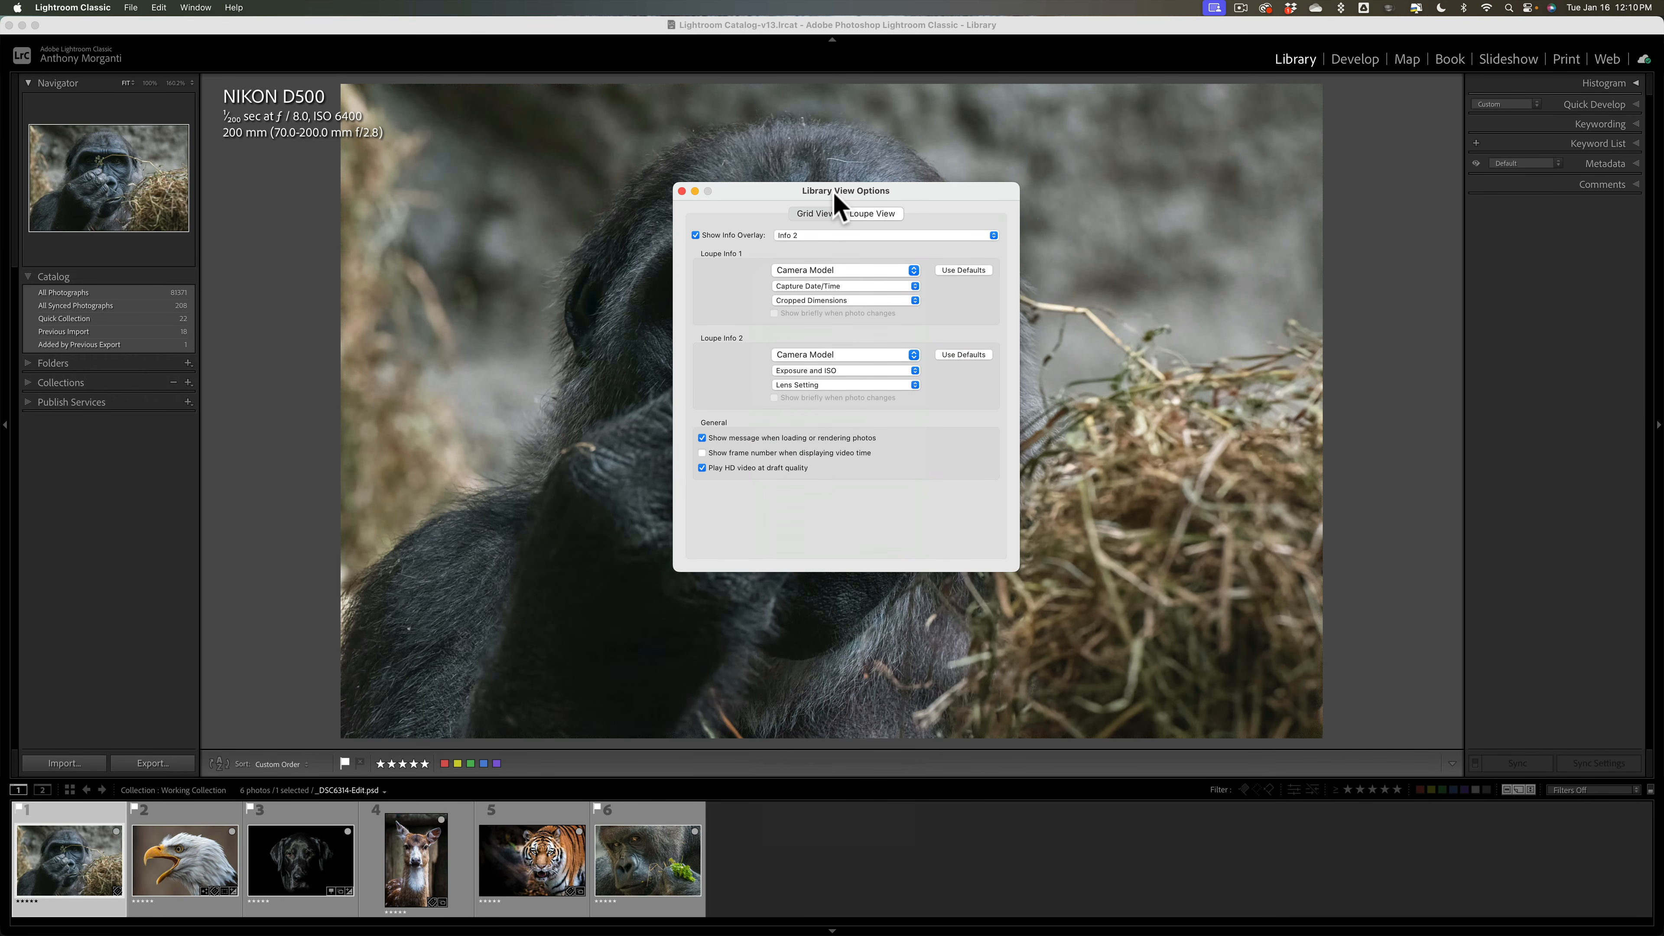
left_click(681, 190)
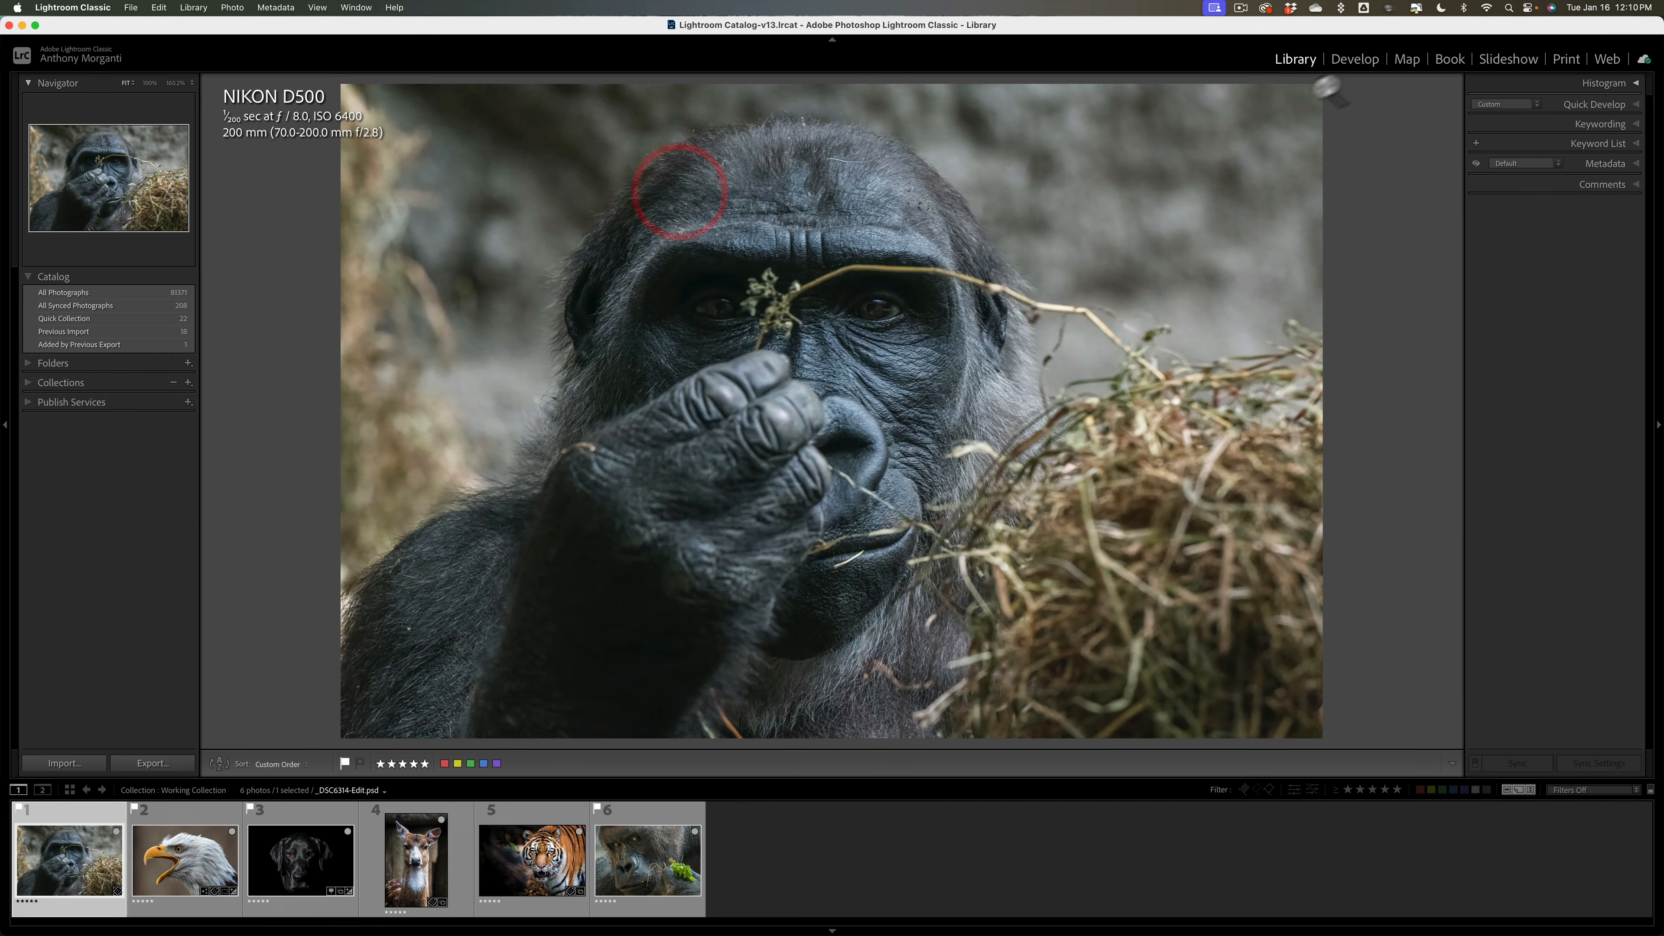
Step: Switch the gorilla photo to Develop and confirm its Info 2 loupe overlay settings
left_click(1355, 60)
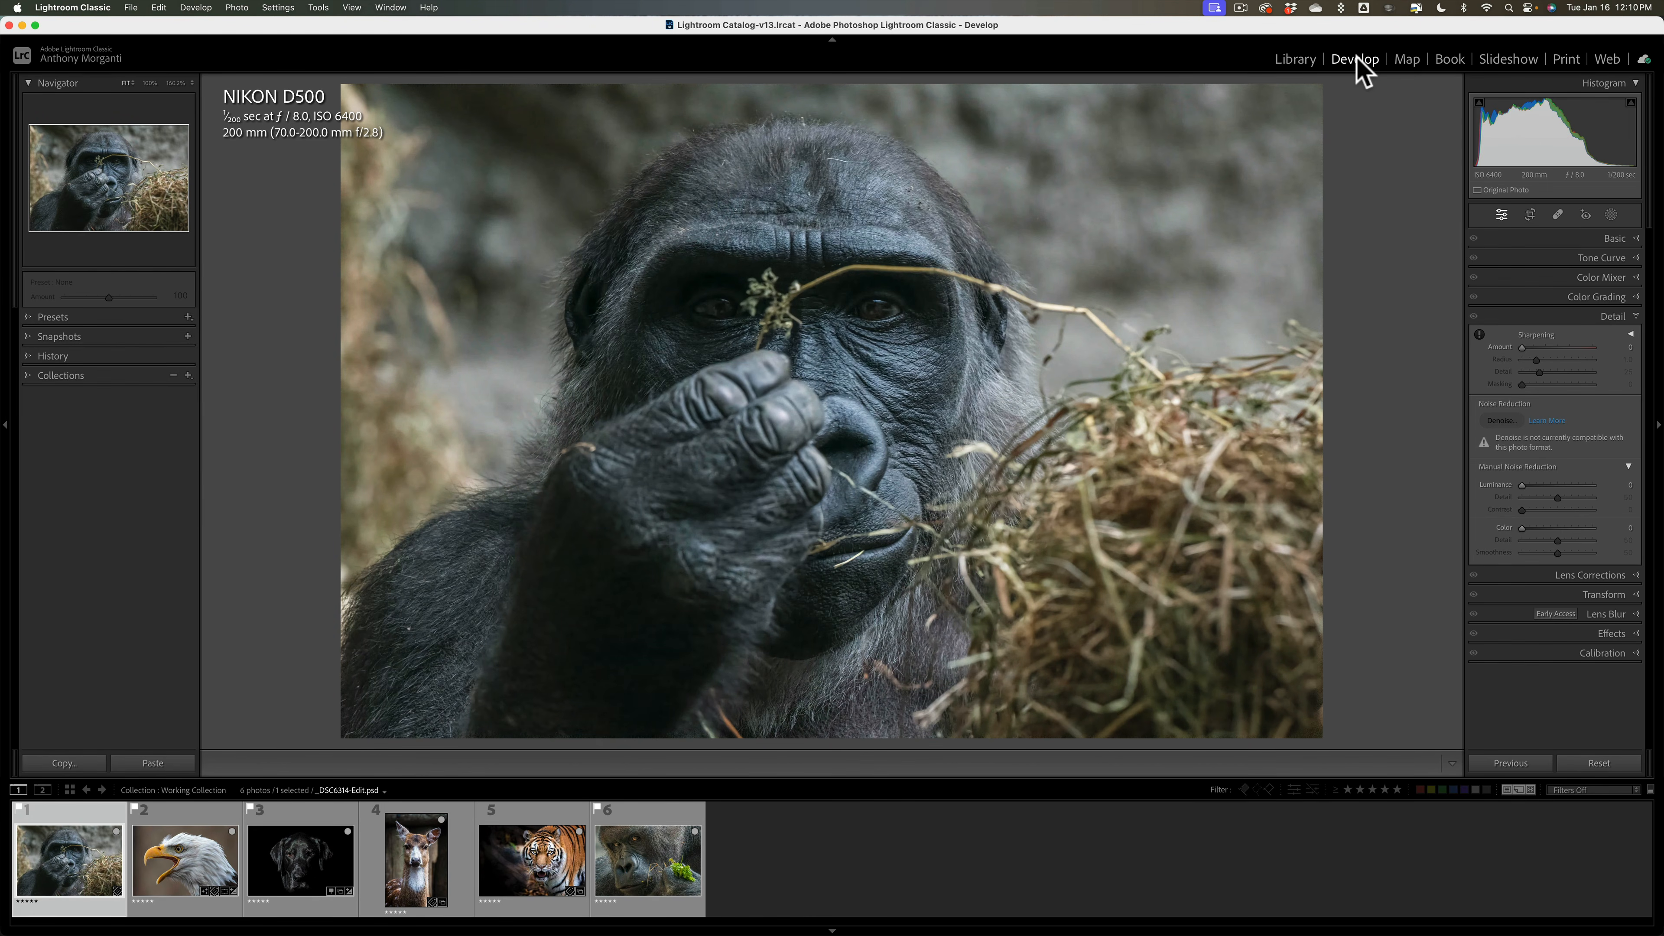
key("super+j")
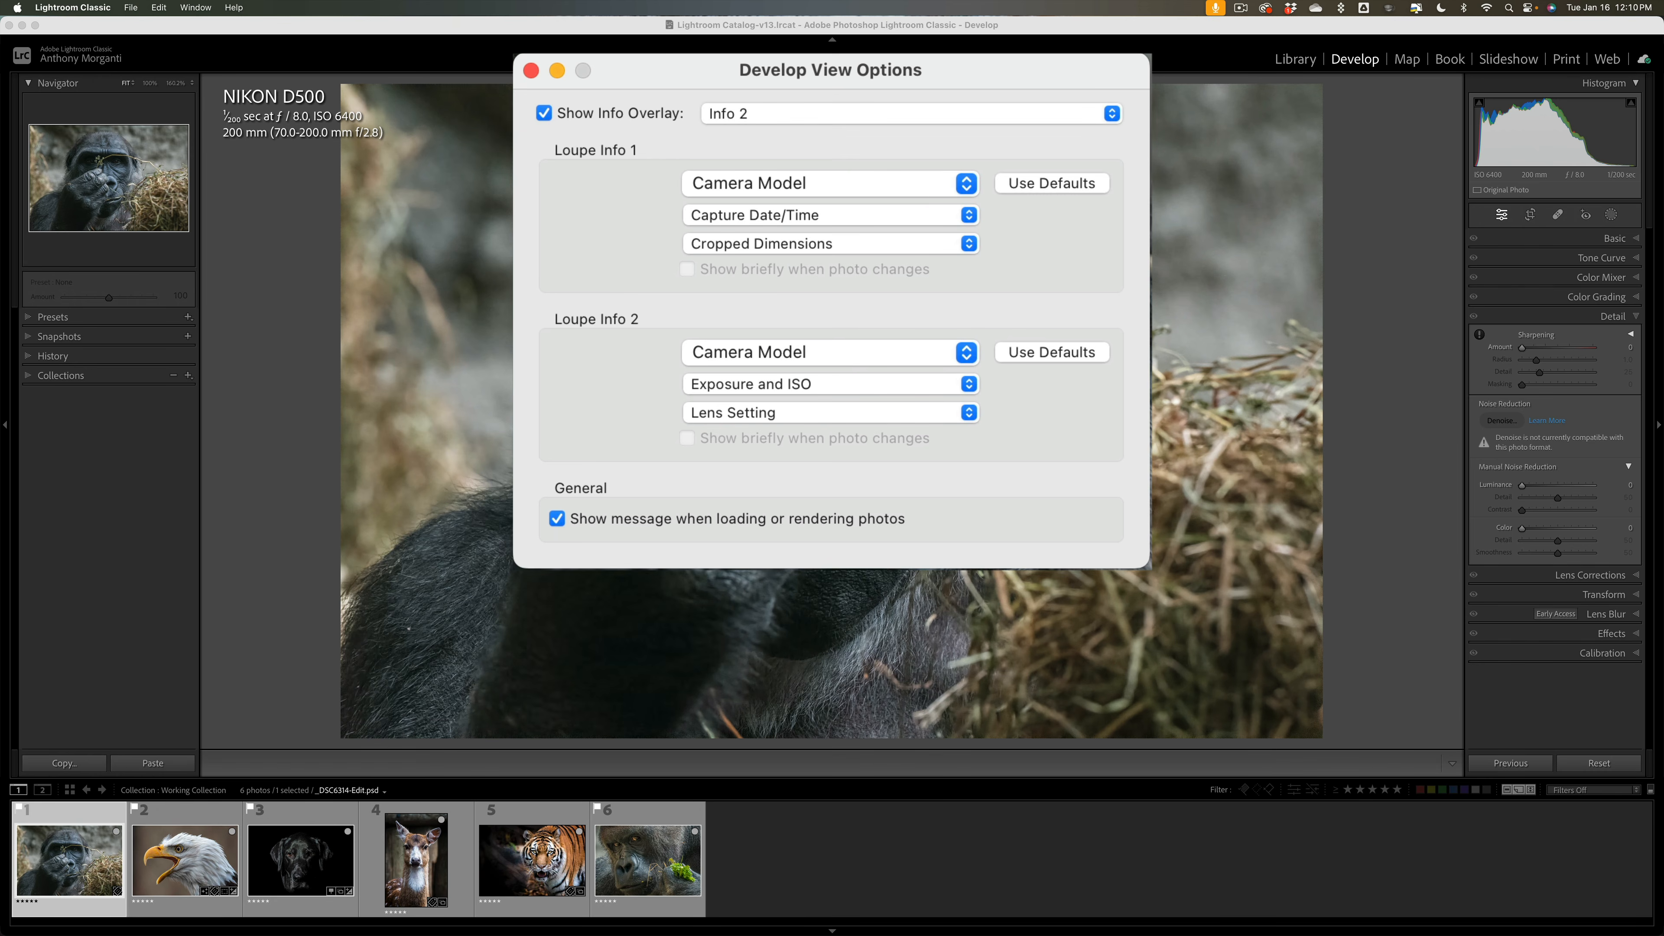
left_click(531, 70)
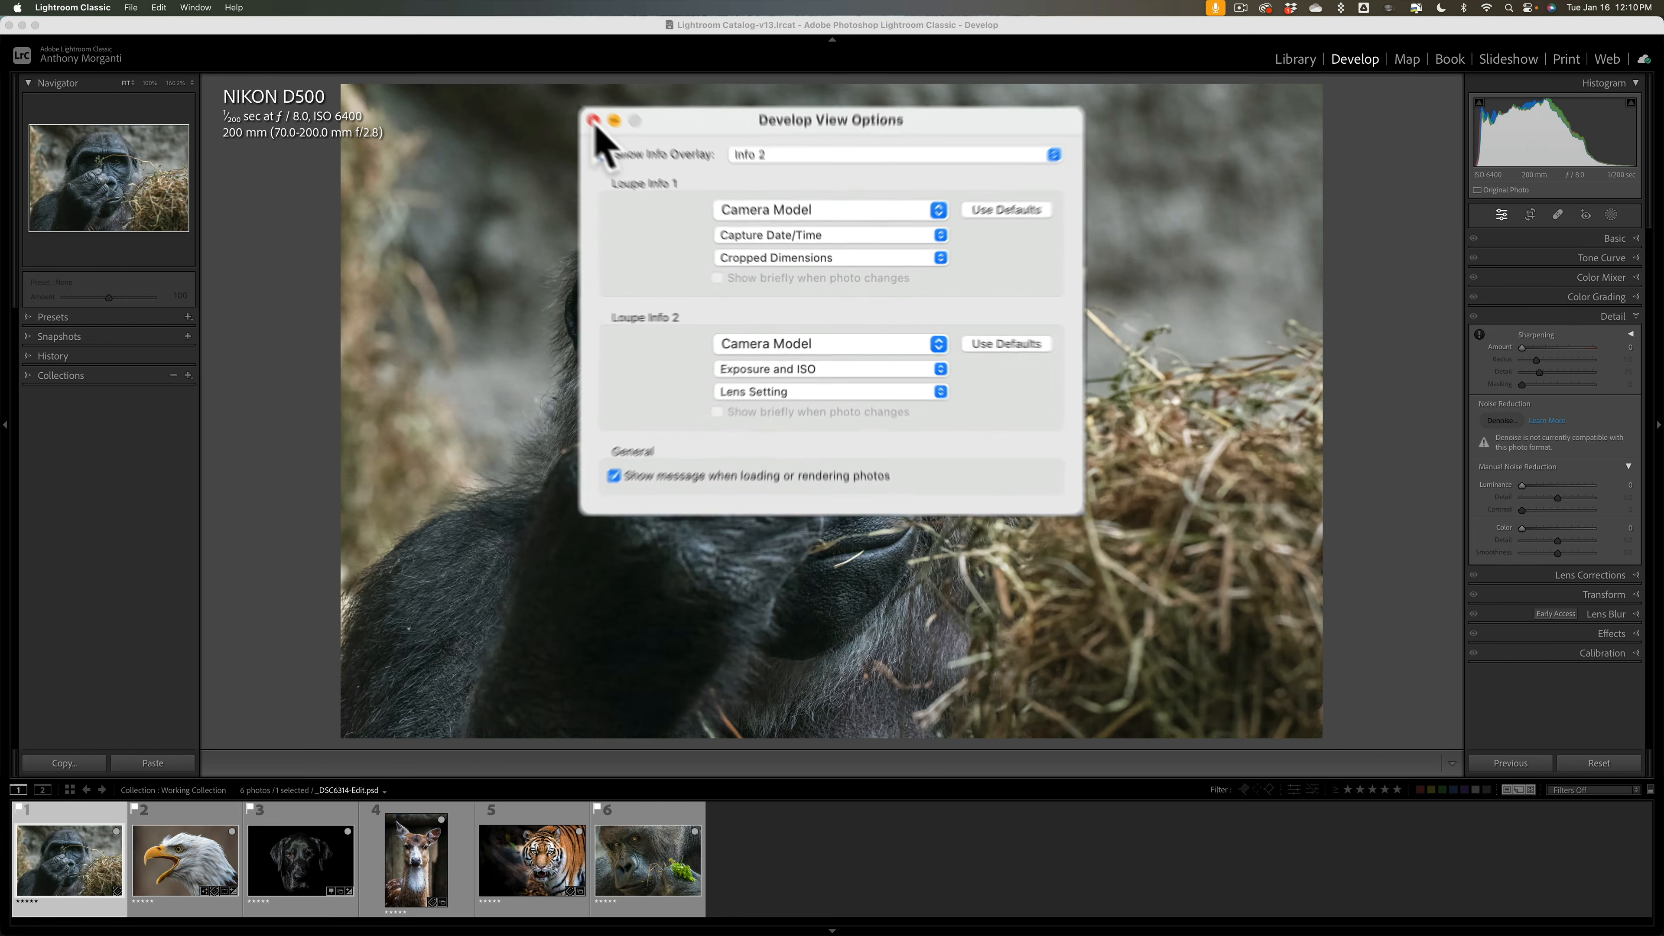